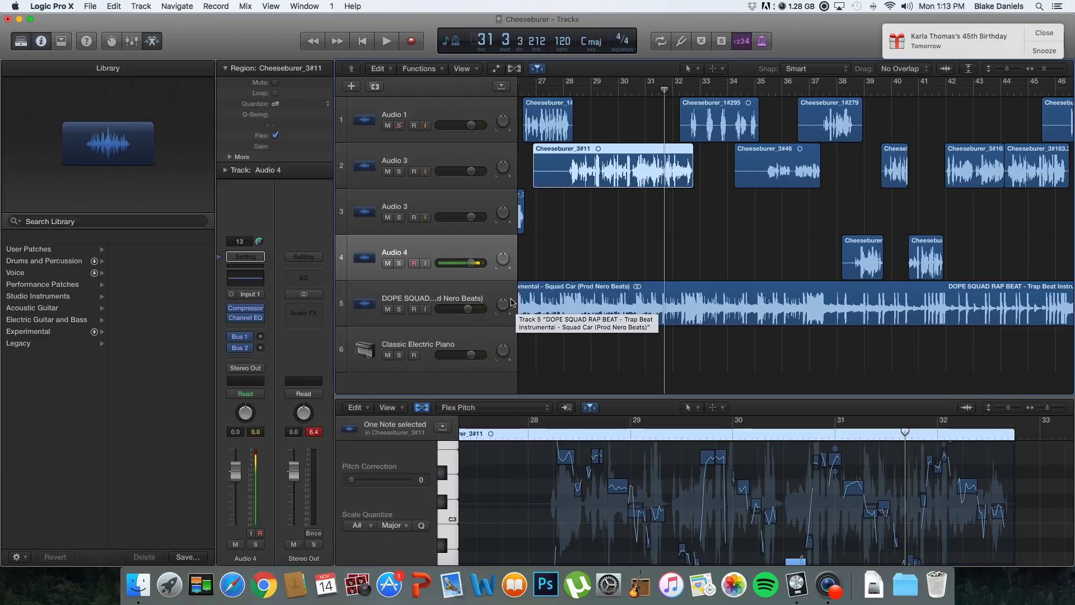
Check the software version in the About Logic Pro X window and close it
click(67, 5)
click(70, 20)
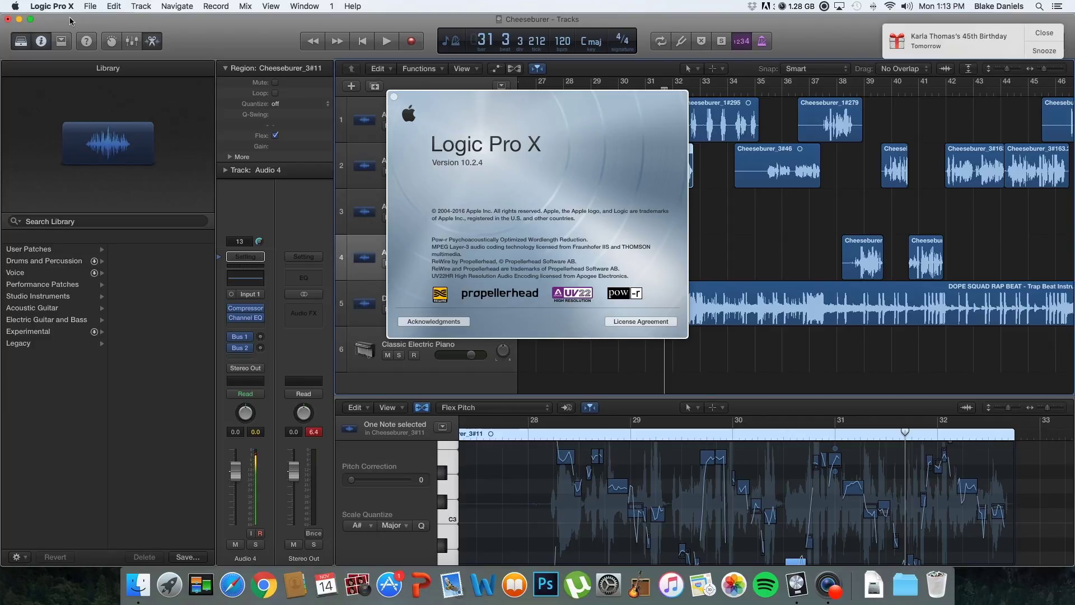
click(394, 97)
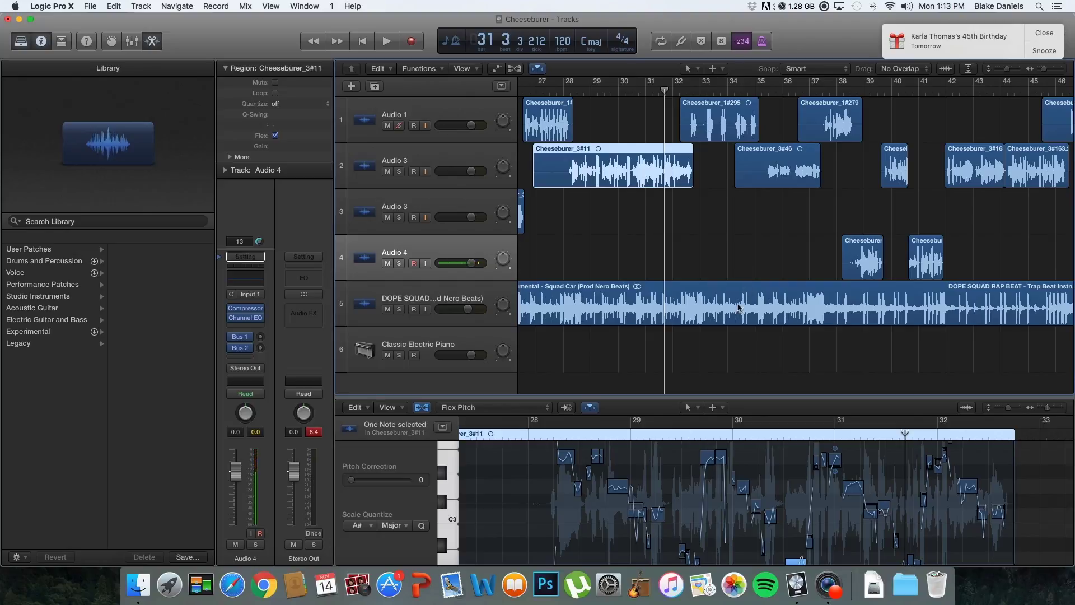
Select the Untitled_1#11 region on the Audio 1 track and show its notes in the Flex Pitch editor
scroll(692, 258, left, 10)
scroll(692, 258, left, 12)
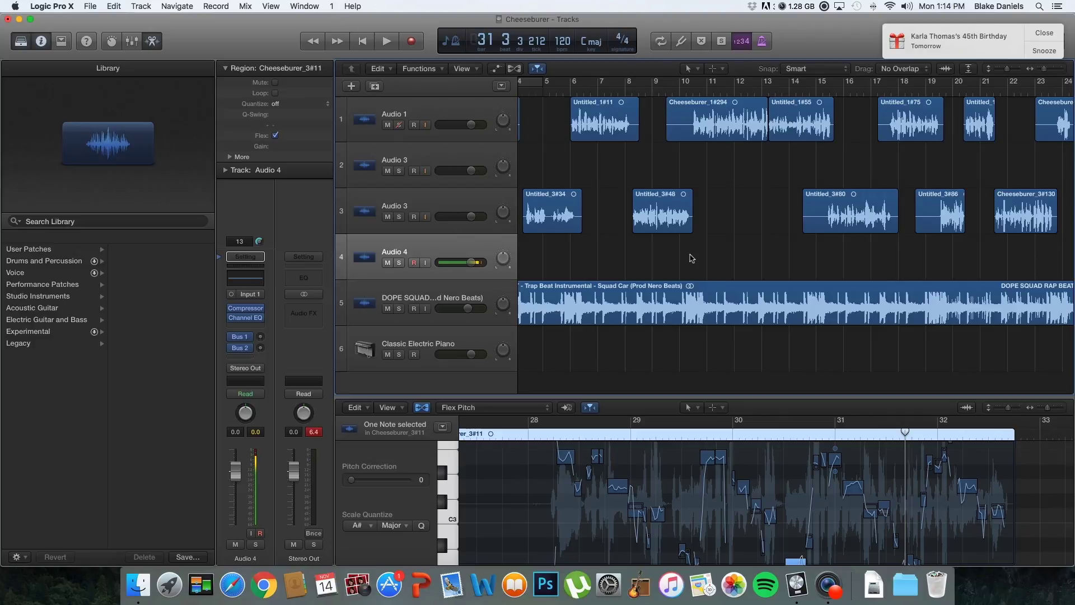
click(709, 460)
scroll(584, 211, left, 5)
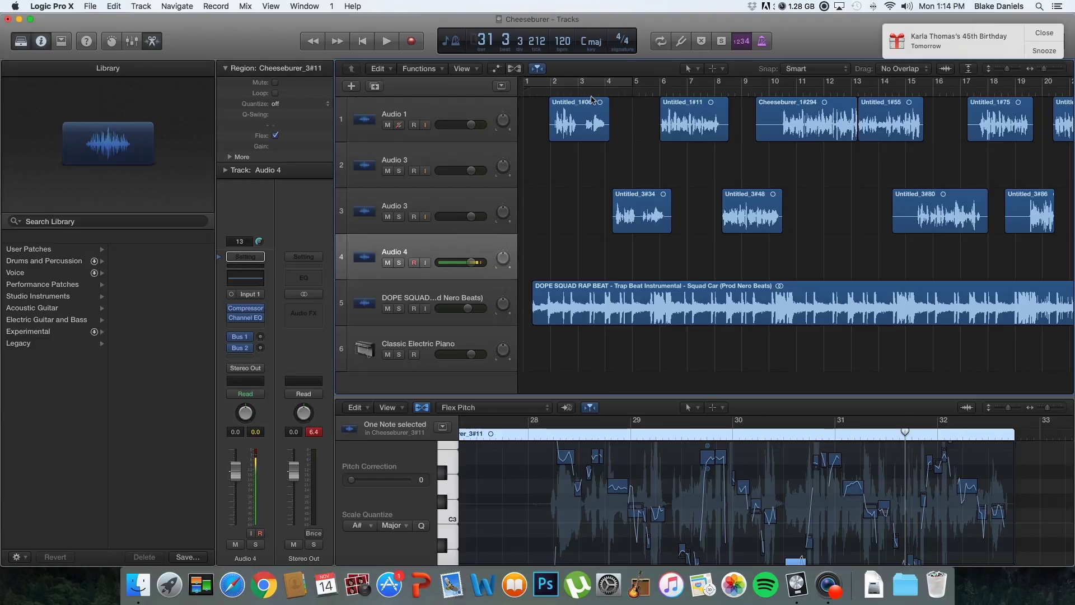
click(696, 106)
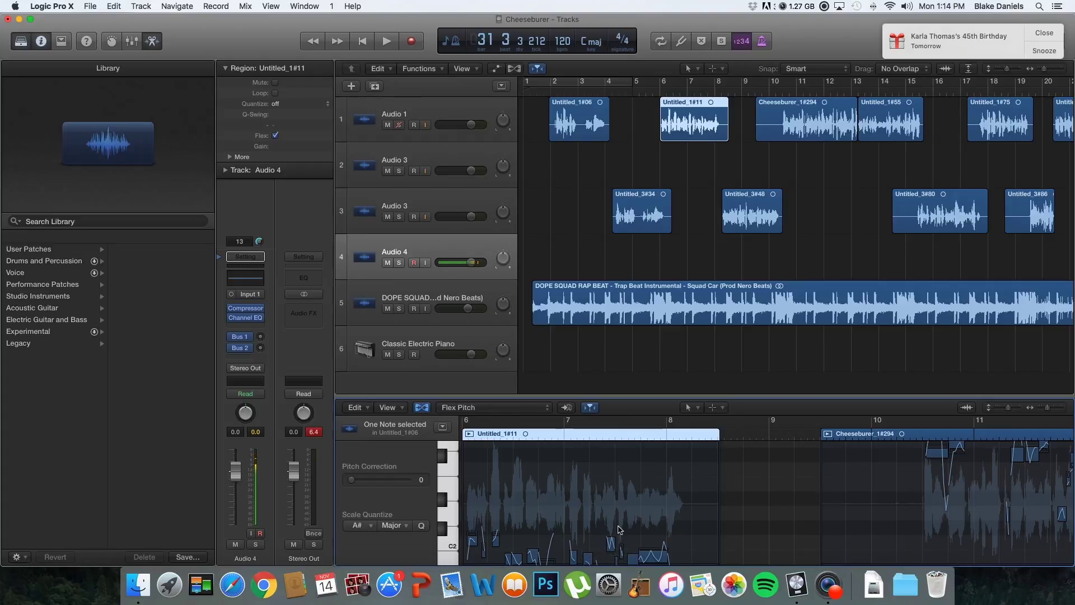
scroll(619, 529, down, 3)
scroll(619, 529, left, 2)
scroll(619, 529, down, 3)
scroll(618, 529, left, 1)
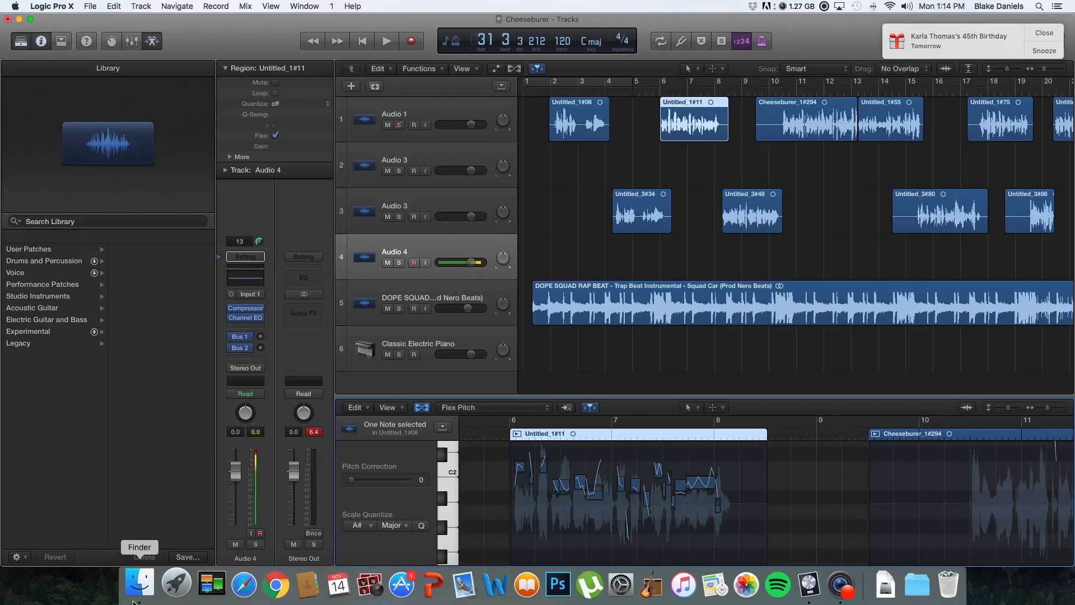
click(475, 408)
click(476, 409)
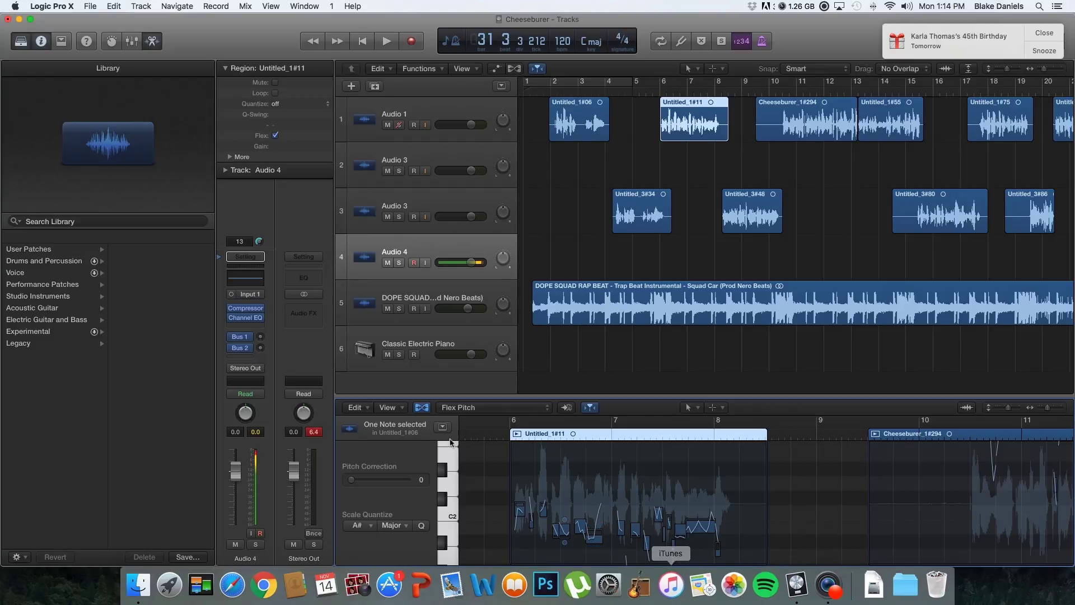
Select all notes of the Untitled_1#11 region and scale-quantize them to A# Major
drag(486, 471, 573, 493)
key(super+a)
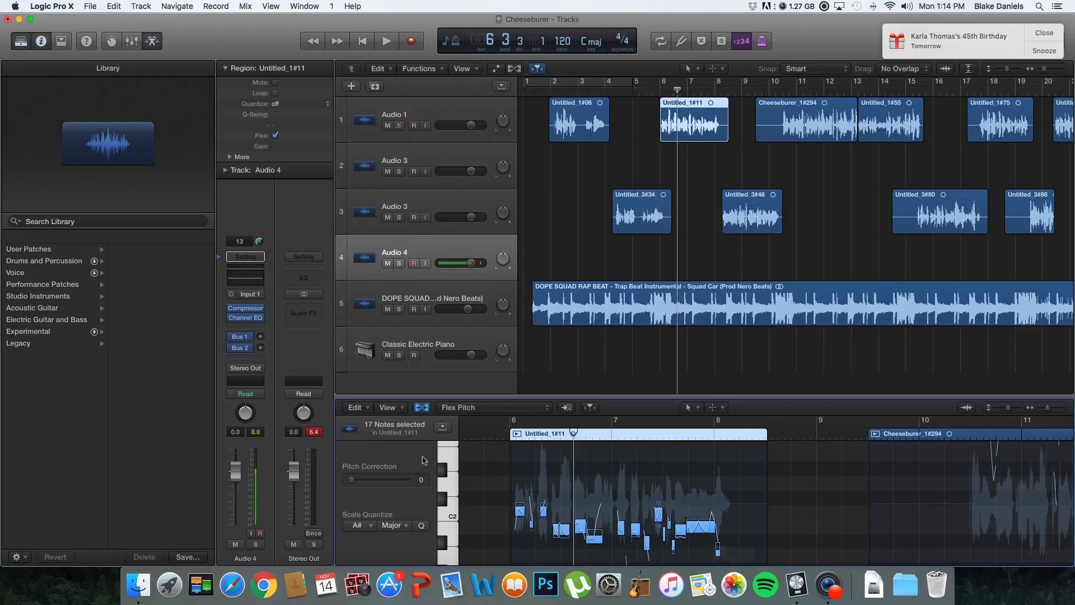
click(422, 527)
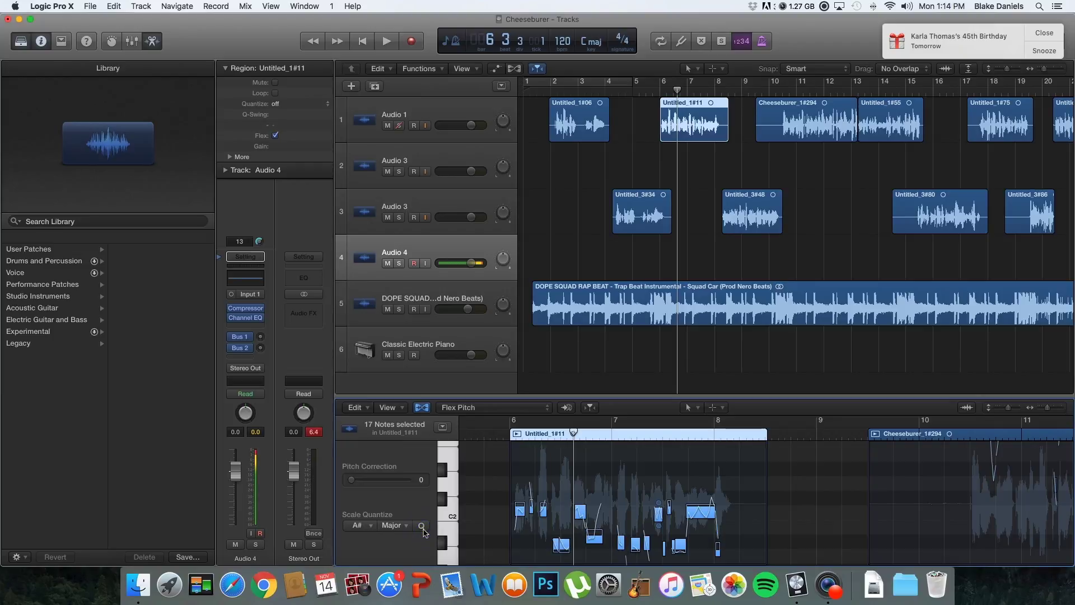
Solo the Audio 1 track and play the Untitled_1#11 region from bar 6
click(511, 433)
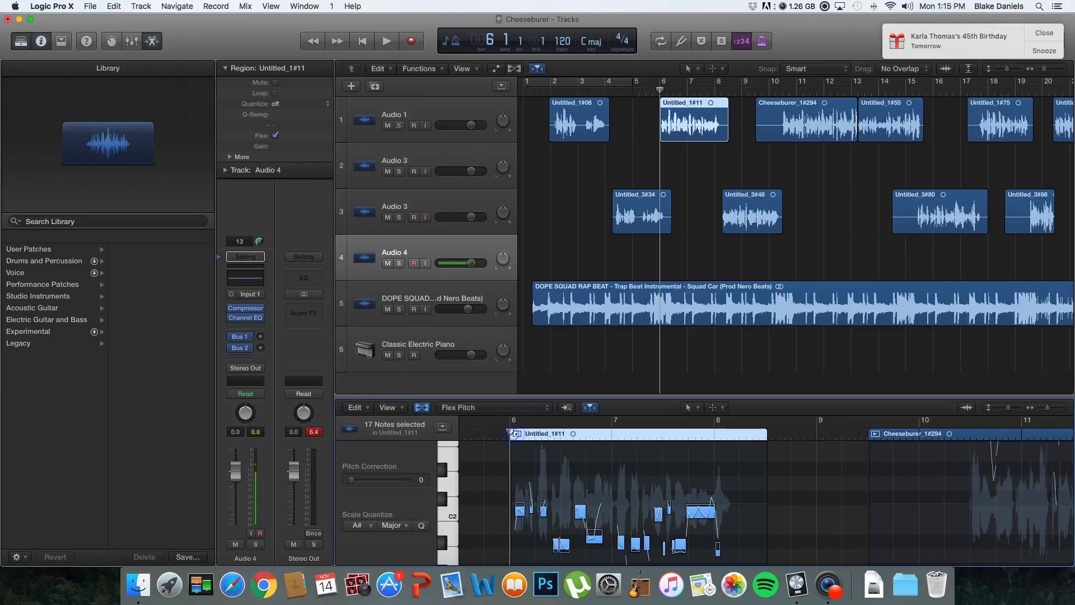
click(399, 126)
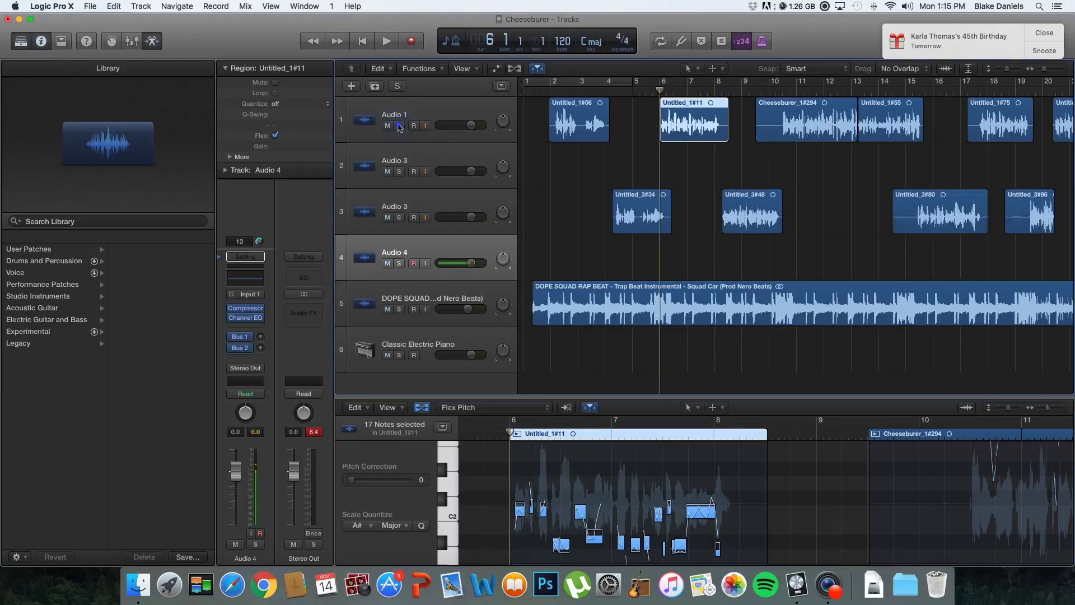
click(402, 126)
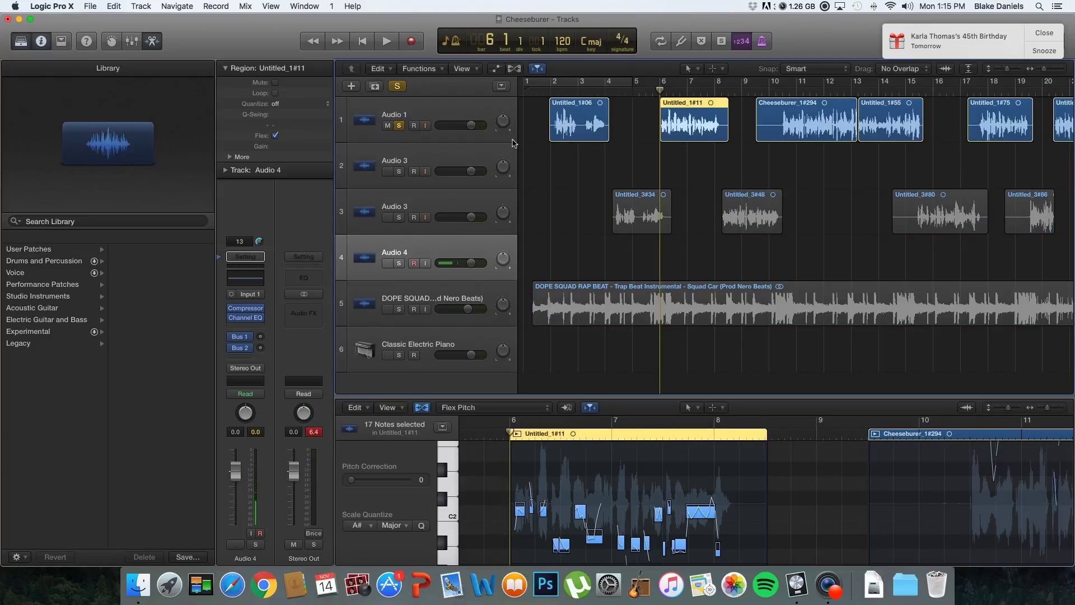
key(space)
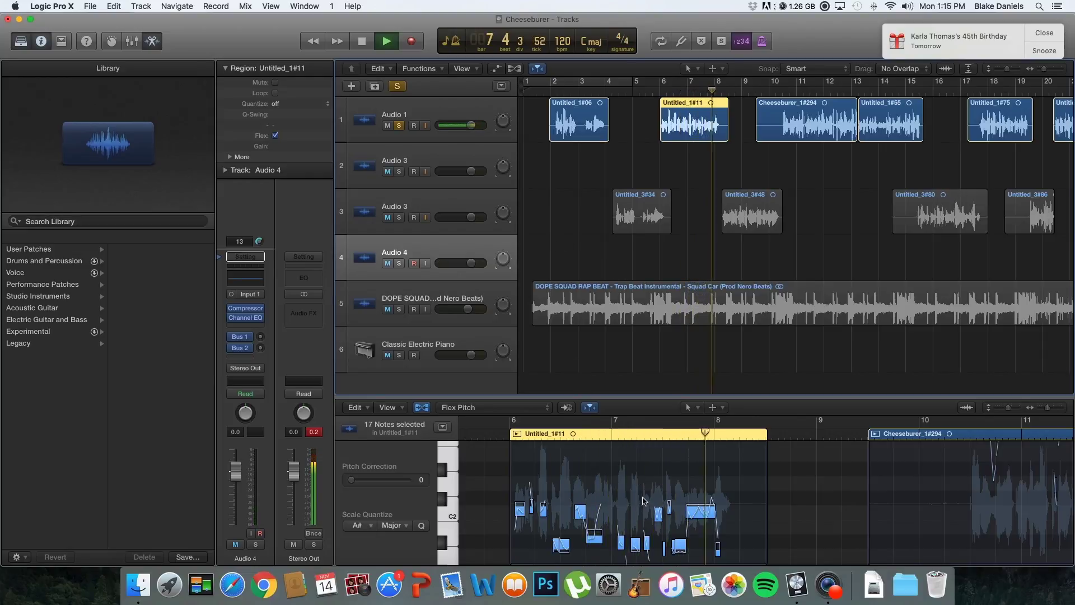
key(space)
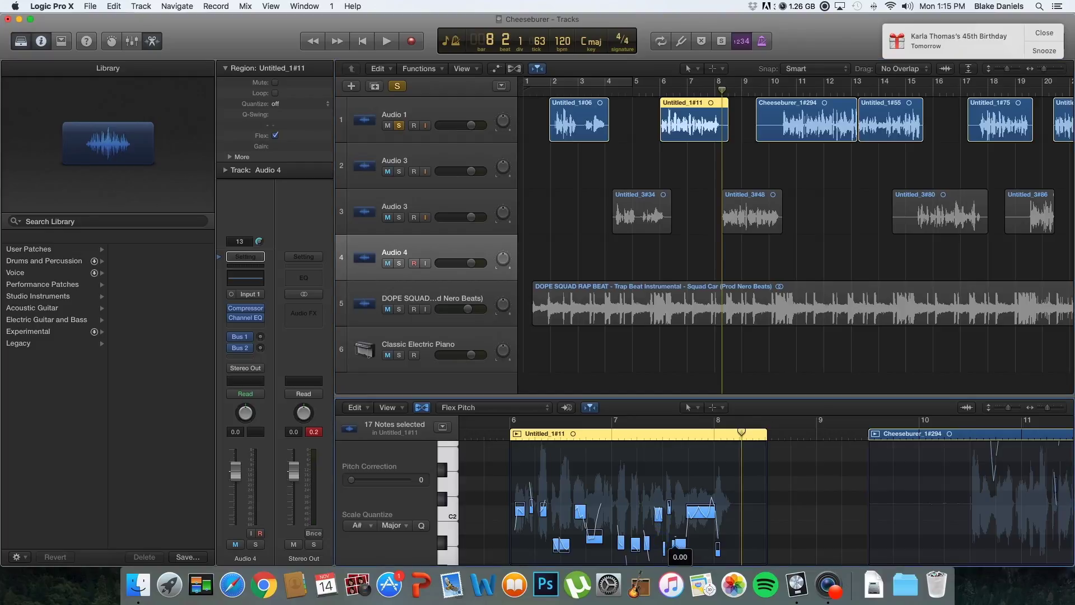
With the pointer tool, select the cluster of low notes just before bar 8 in Untitled_1#11 and delete them
scroll(673, 547, down, 2)
scroll(678, 529, down, 1)
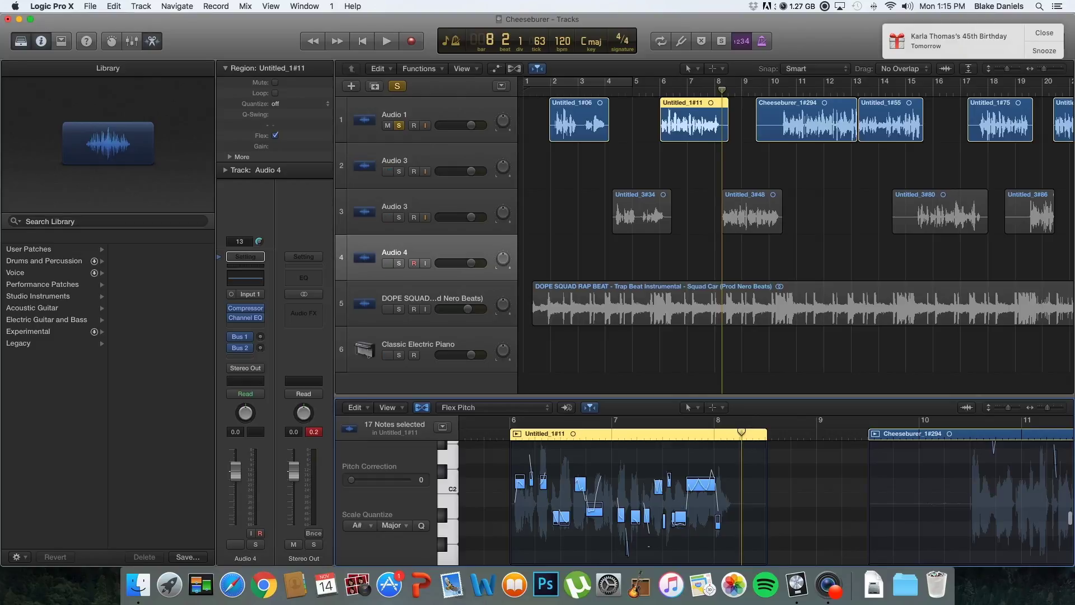
click(691, 408)
click(713, 427)
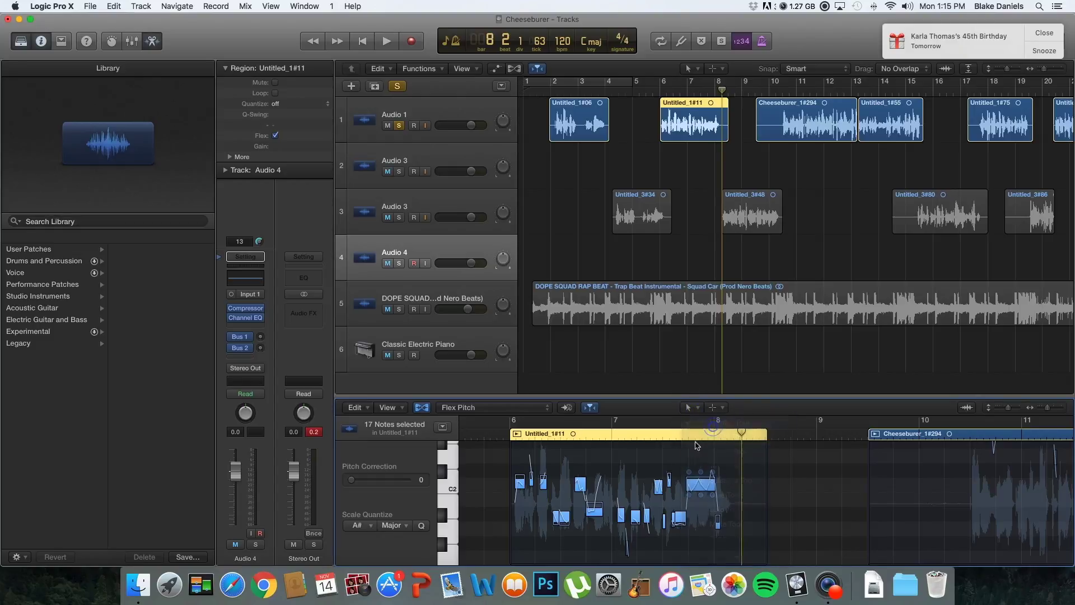
click(658, 543)
drag(658, 542, 690, 518)
key(Delete)
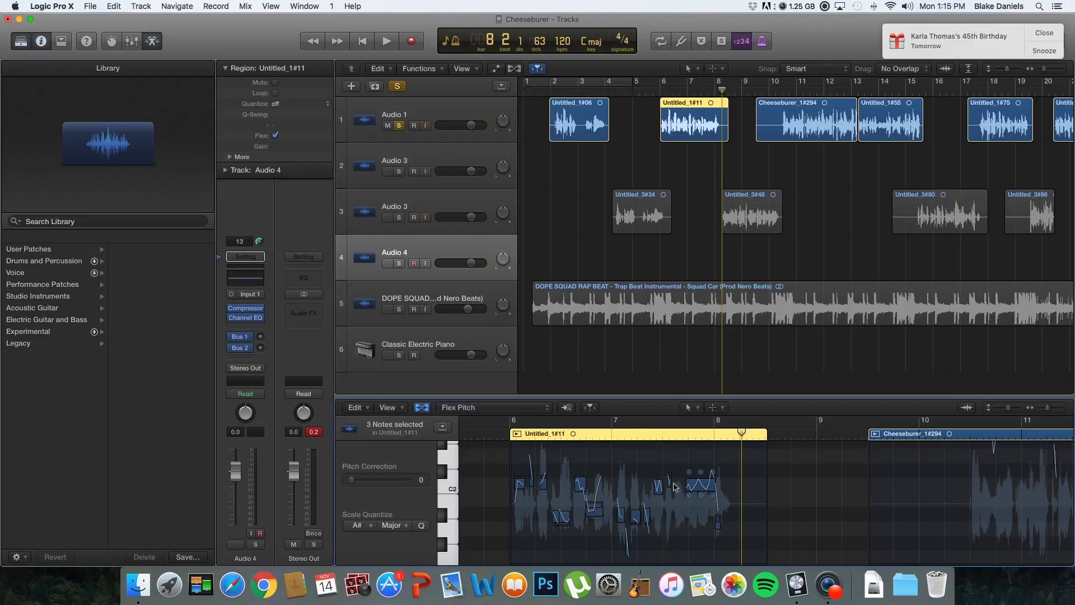
Play the edited Untitled_1#11 region from bar 6, beat 3, and return the playhead to bar 6, beat 2
click(675, 88)
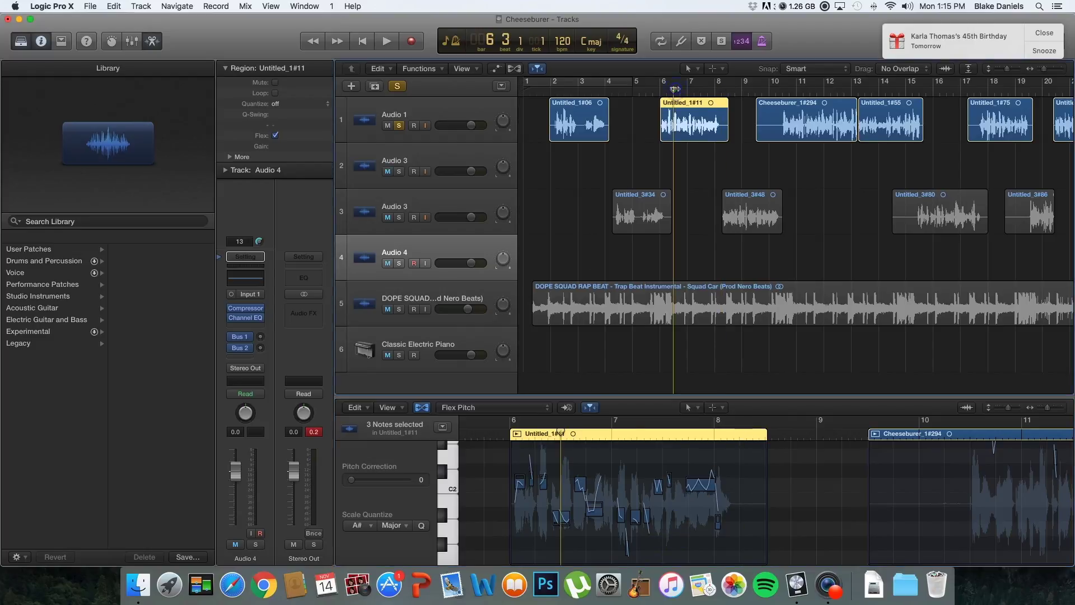
key(space)
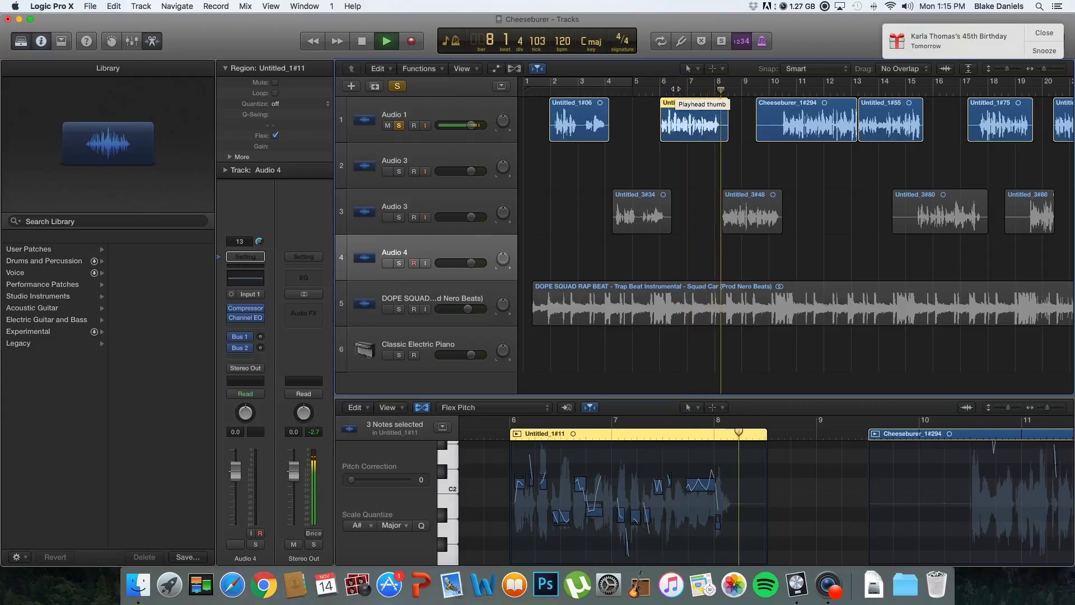
key(space)
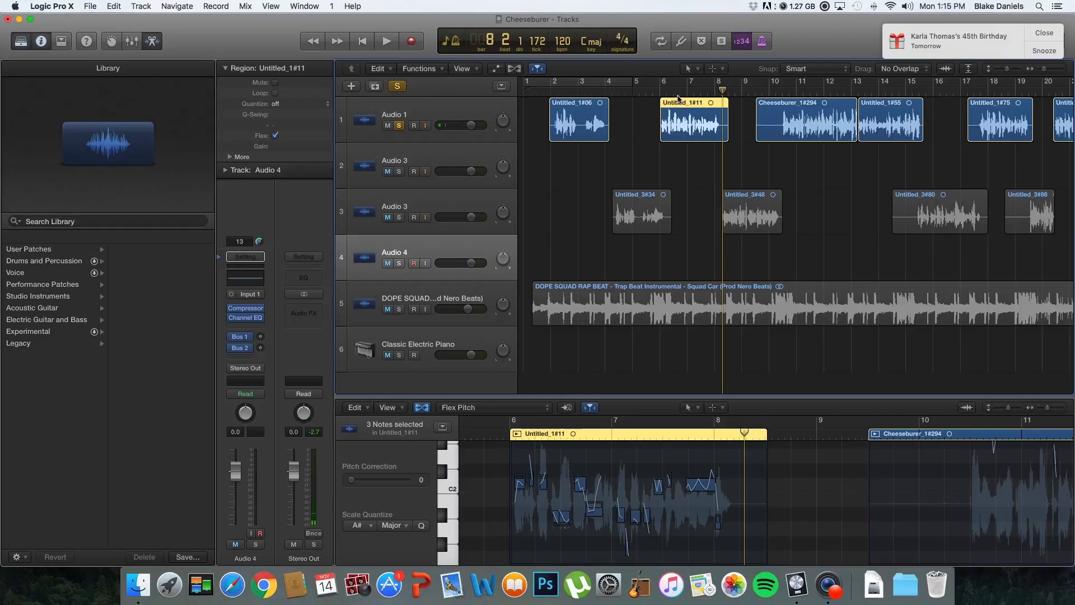
click(667, 91)
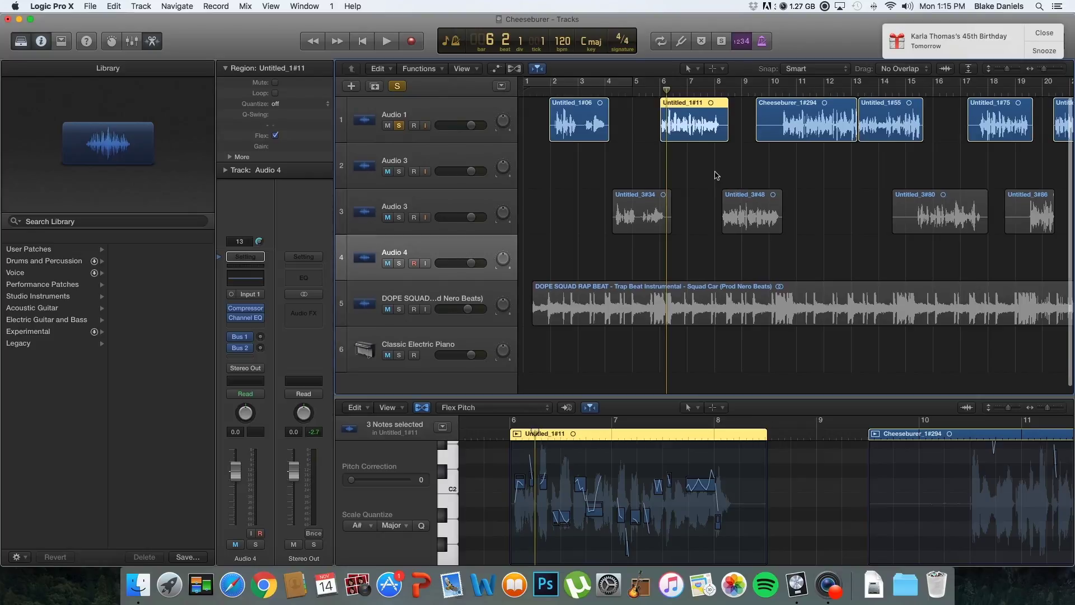
Play the Untitled_1#75 region on the Audio 1 track from about bar 17
scroll(714, 174, right, 10)
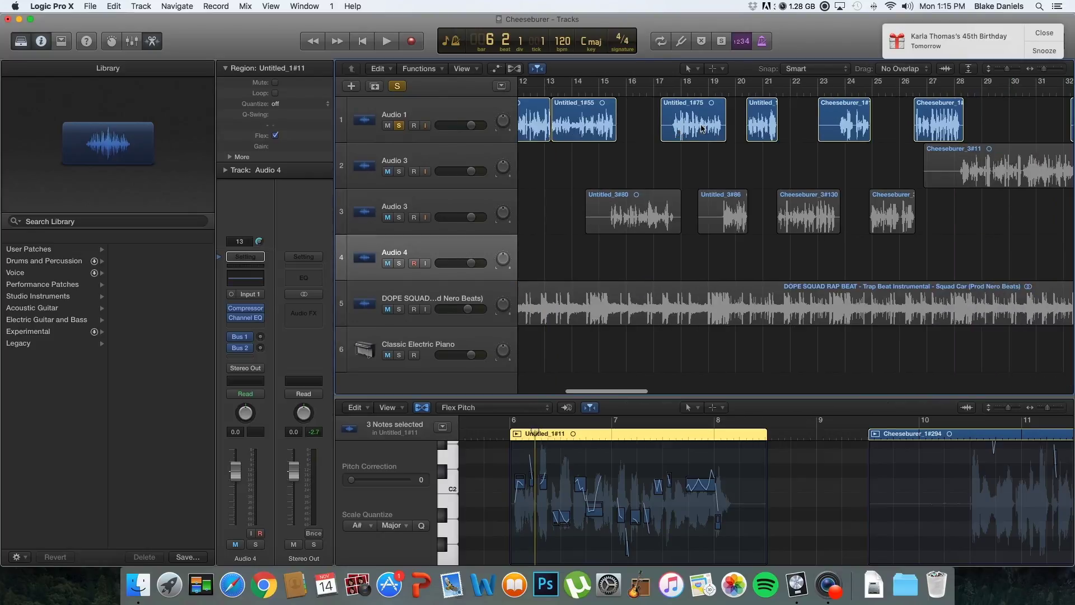
click(663, 92)
key(space)
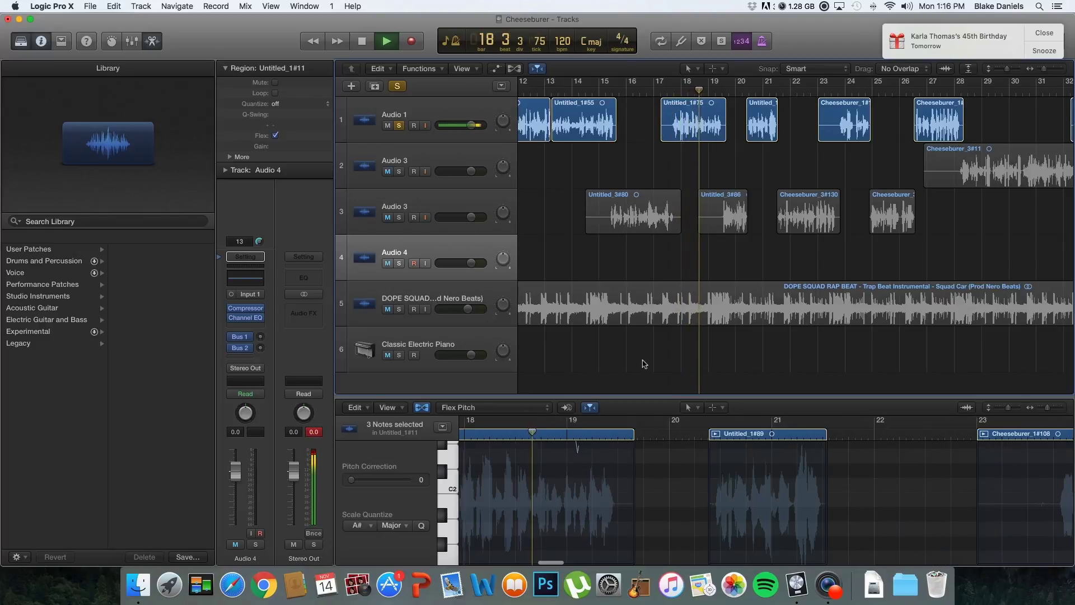
key(space)
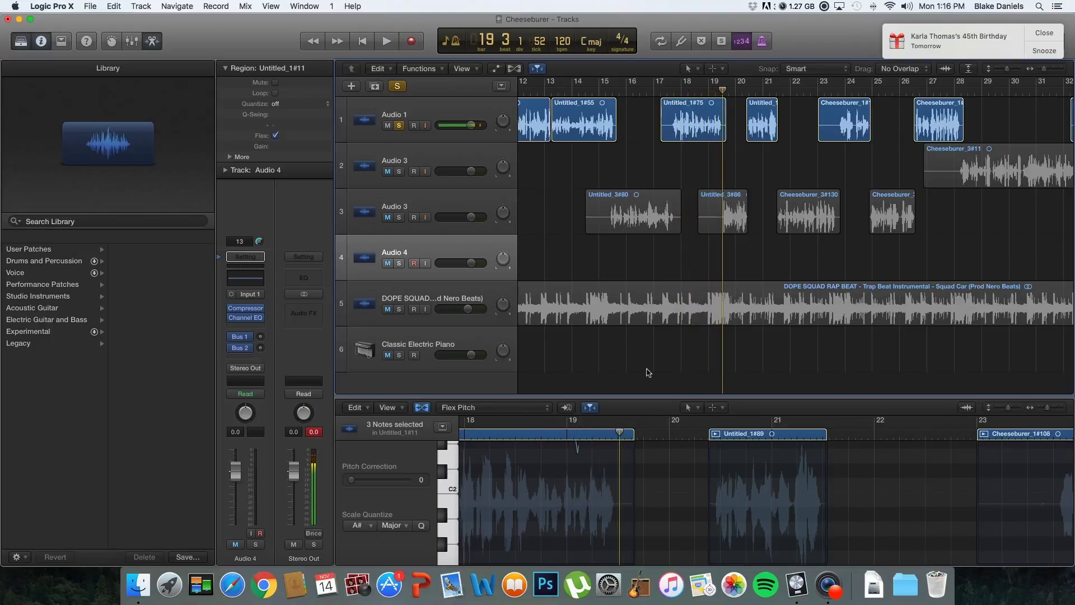
Solo both Audio 3 tracks as well, play the vocals, and select the Untitled_3#86 region
click(399, 218)
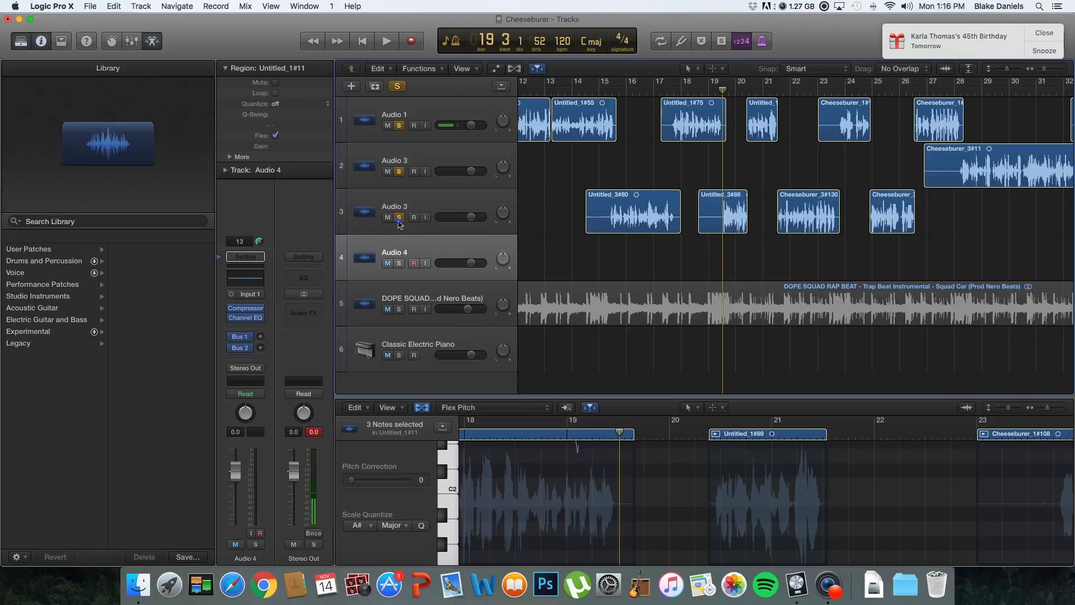
key(space)
click(633, 104)
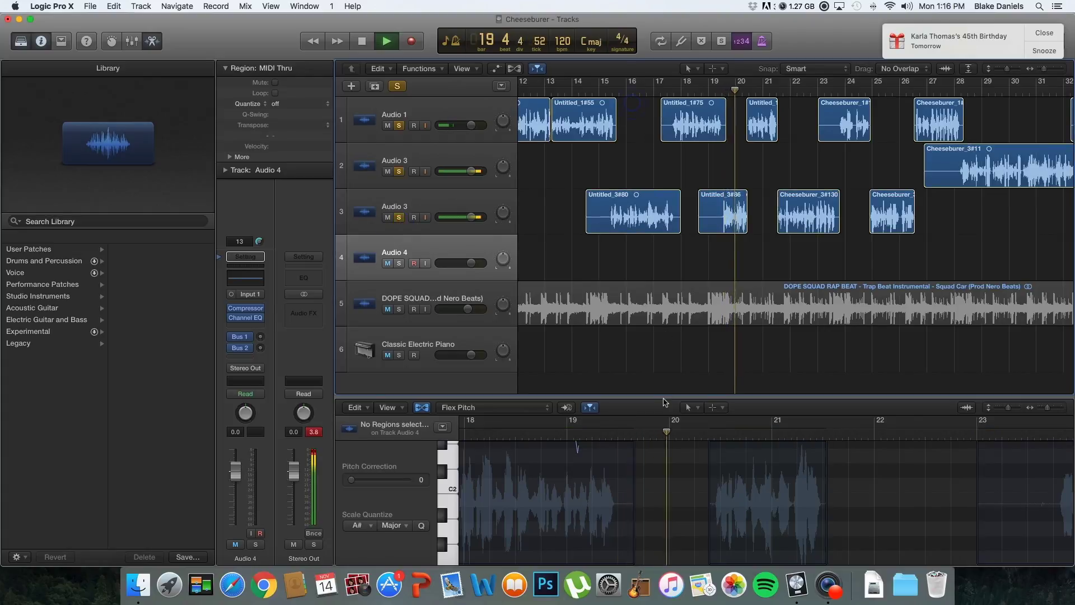
click(723, 199)
key(space)
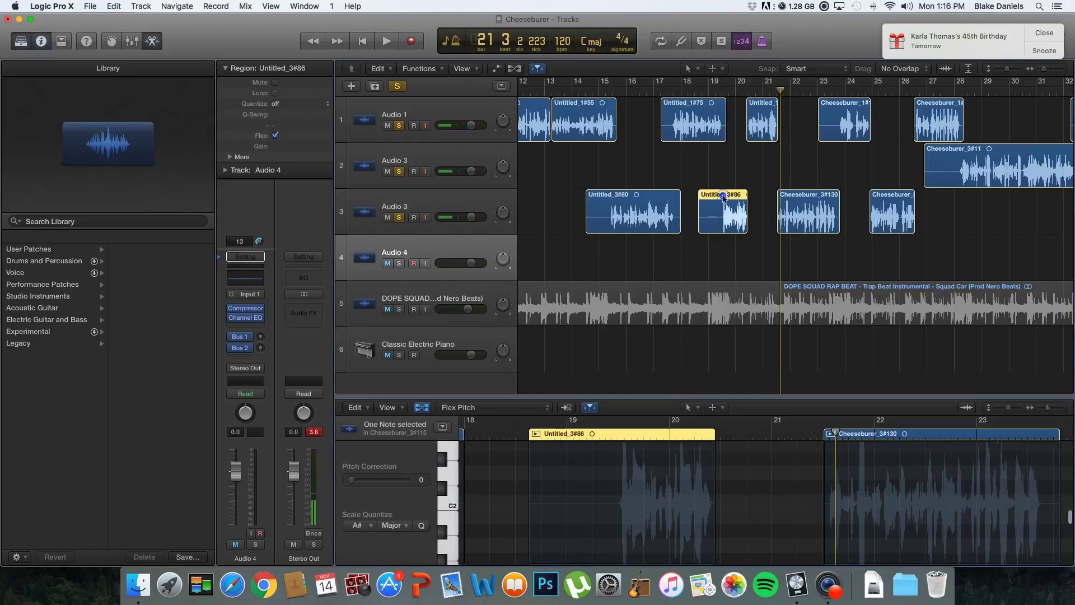
Select five notes in the Untitled_3#86 region and set them to perfect pitch
click(618, 433)
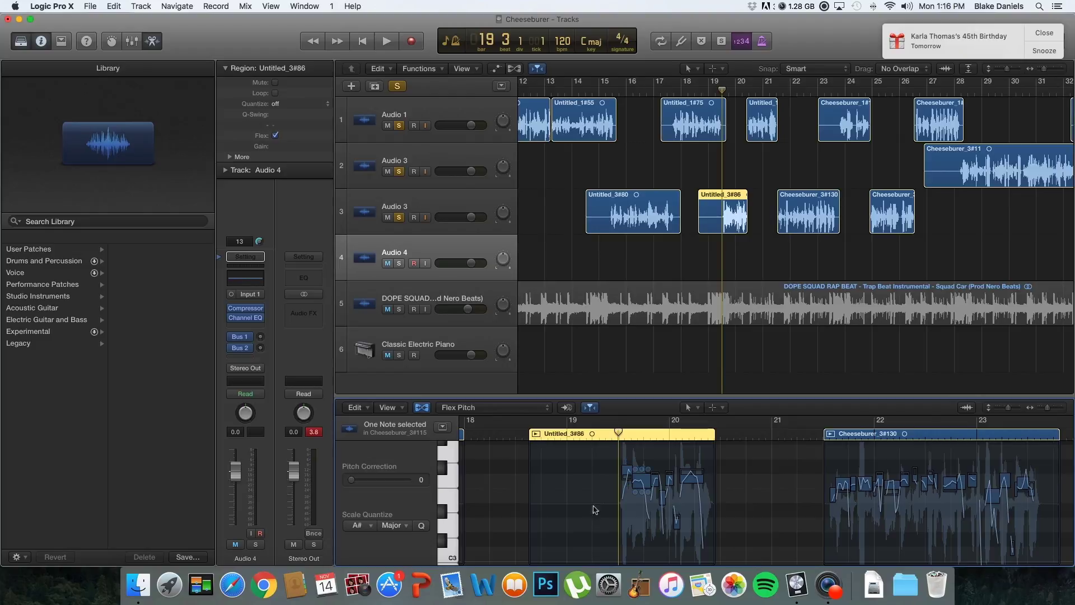
mouse_move(636, 481)
mouse_move(690, 489)
drag(612, 468, 720, 496)
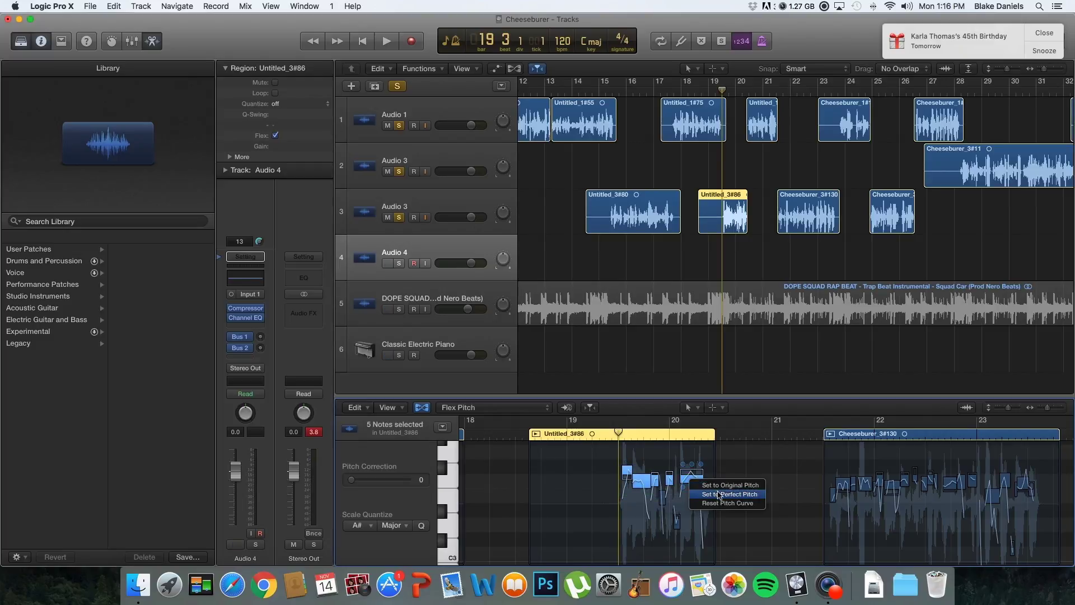
click(719, 495)
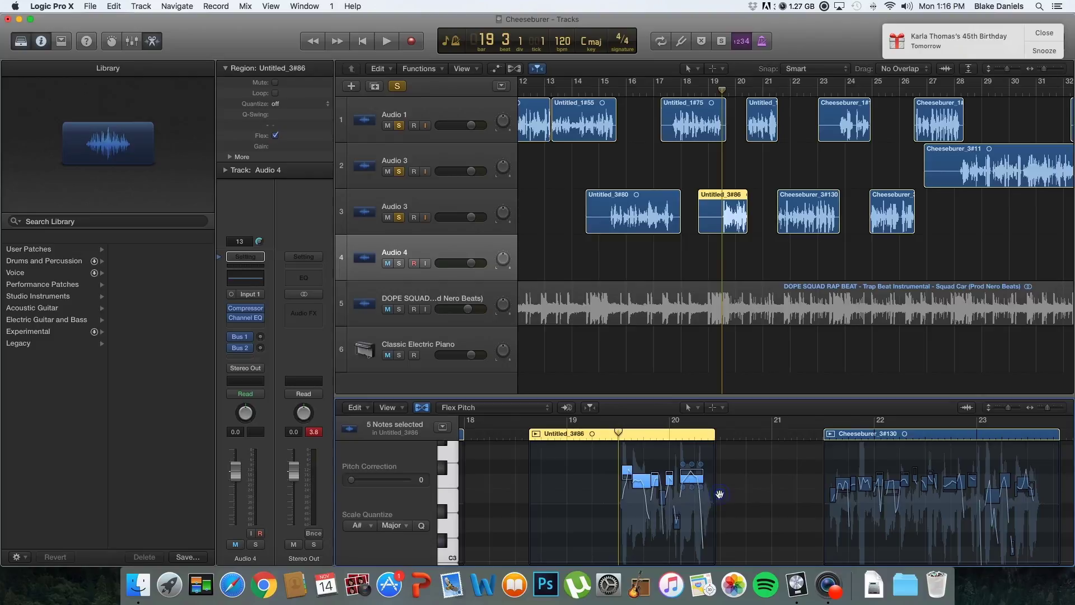
Play the pitch-corrected Untitled_3#86 region from bar 19
click(580, 437)
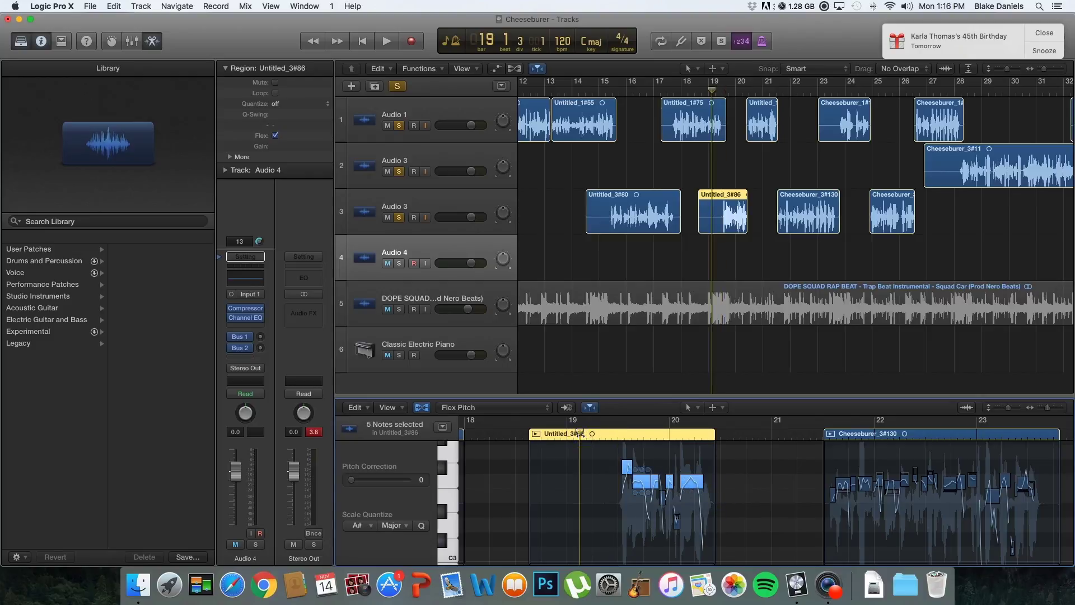
key(space)
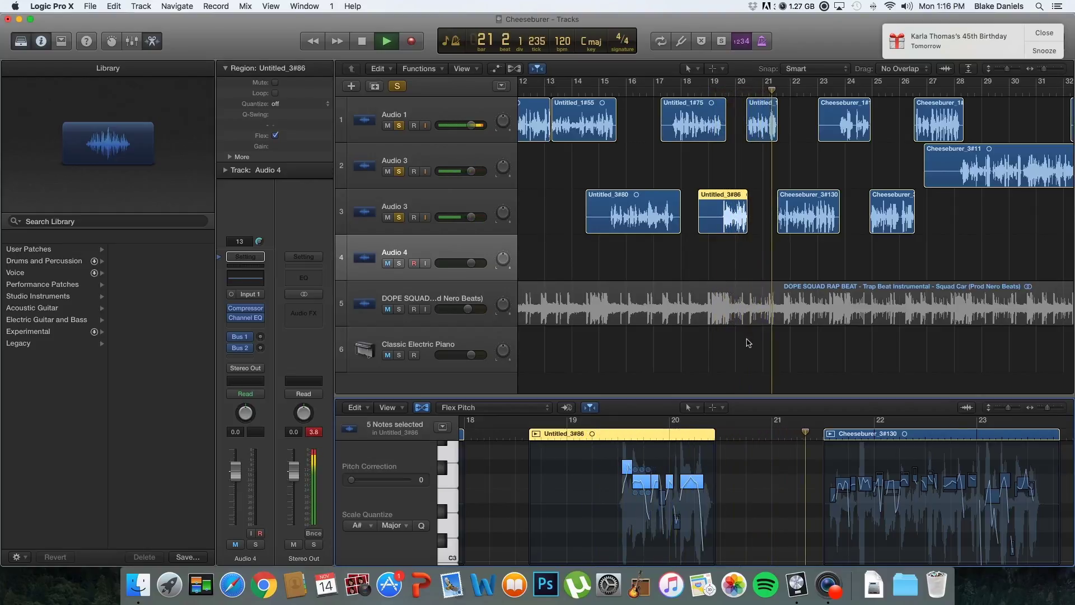
key(space)
Select the Untitled_1#89 region on the Audio 1 track and play it from bar 20, beat 2
click(764, 99)
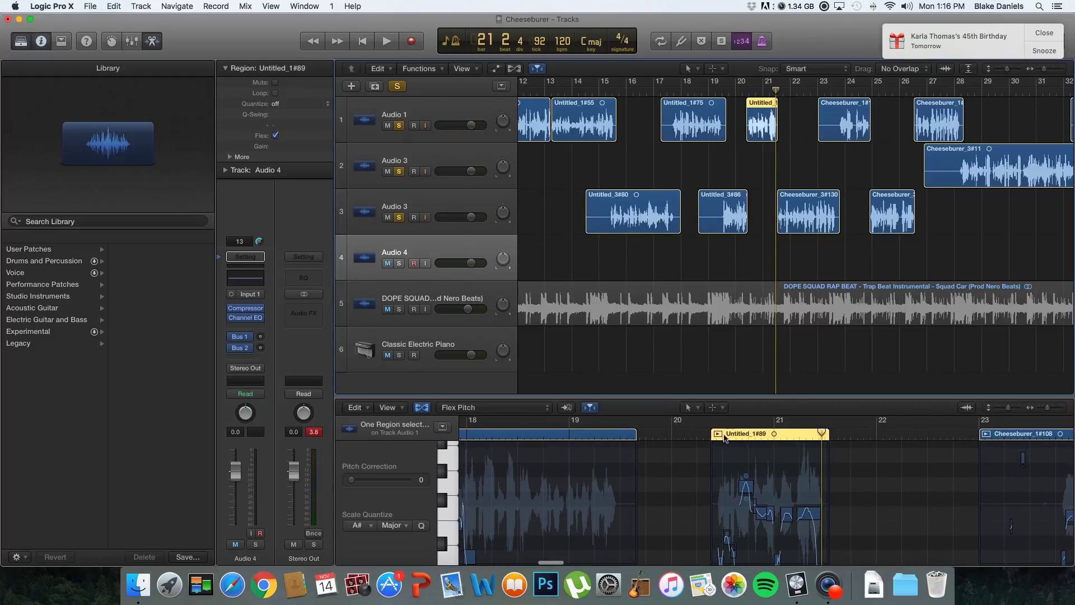
double_click(702, 439)
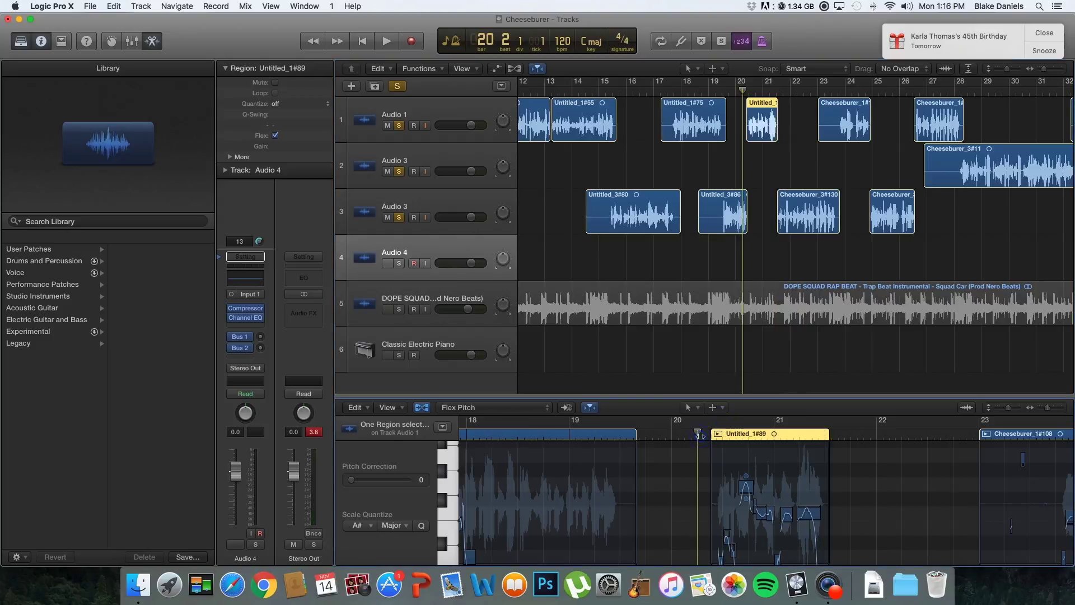
key(space)
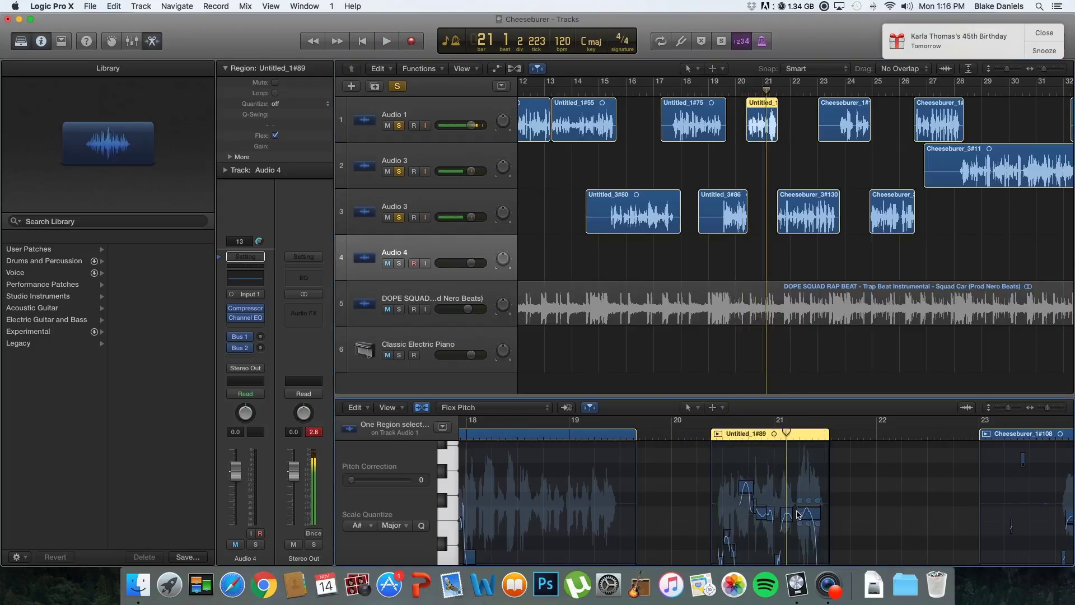
Try raising the starting pitch drift of the note at 21.1.2 in the Untitled_1#89 region far above the note
scroll(788, 483, up, 2)
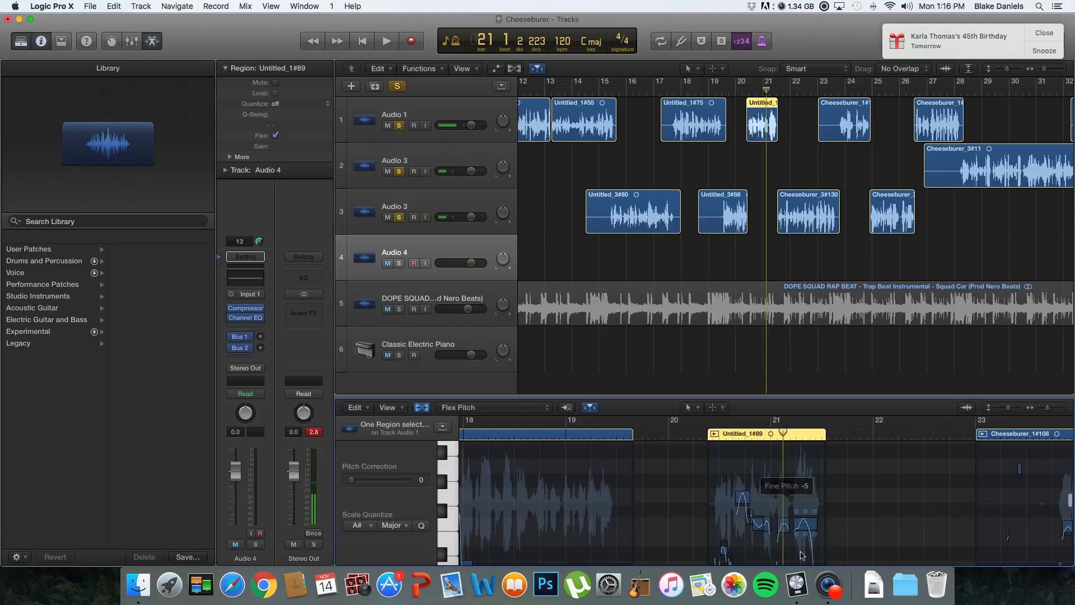
scroll(789, 483, up, 6)
scroll(803, 555, down, 1)
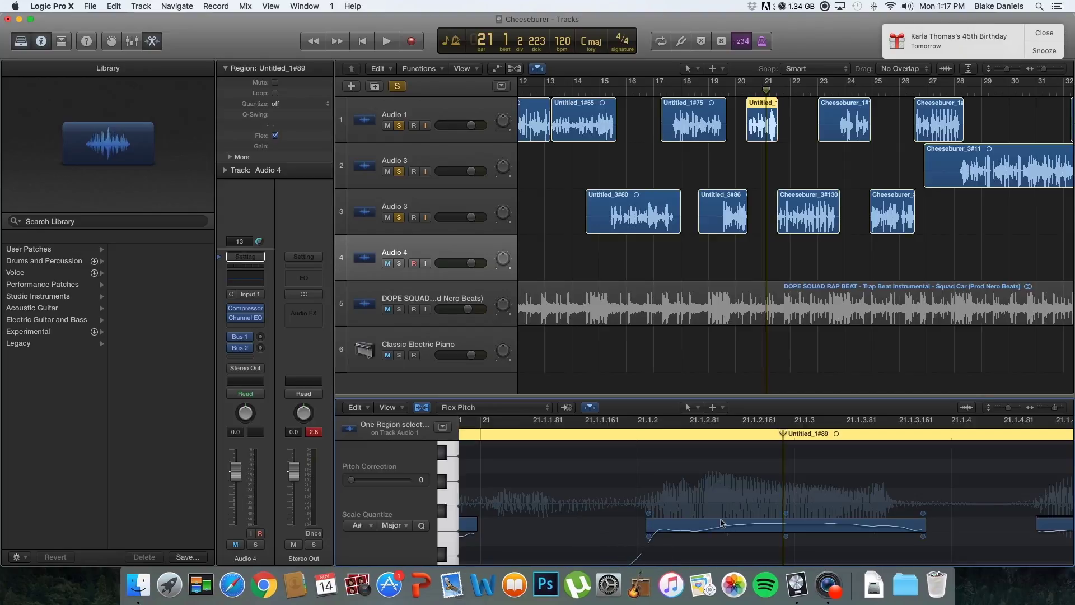
mouse_move(649, 514)
drag(649, 514, 649, 508)
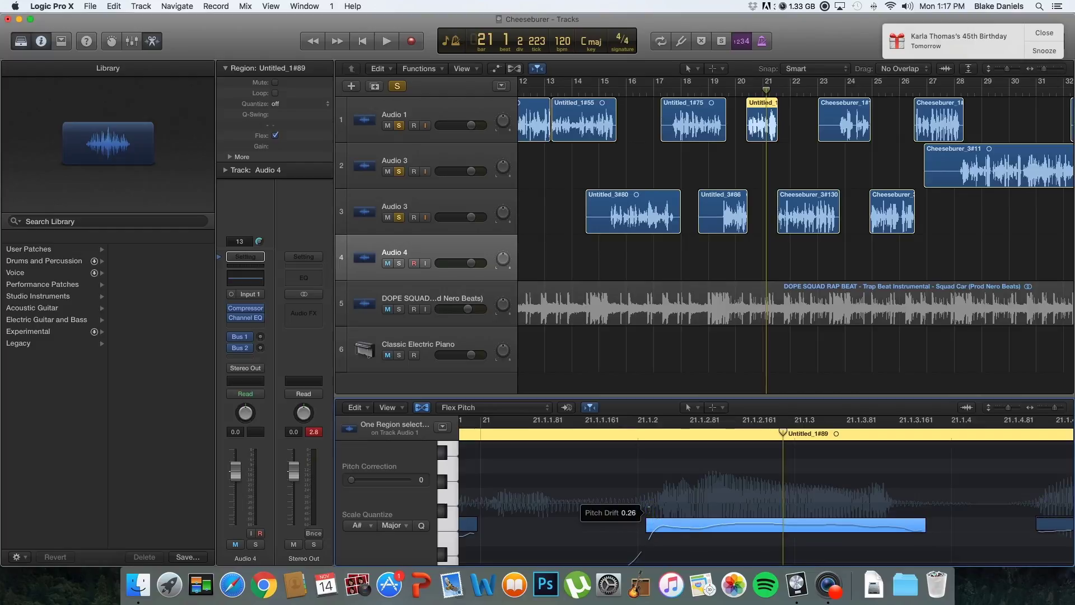
drag(650, 508, 637, 405)
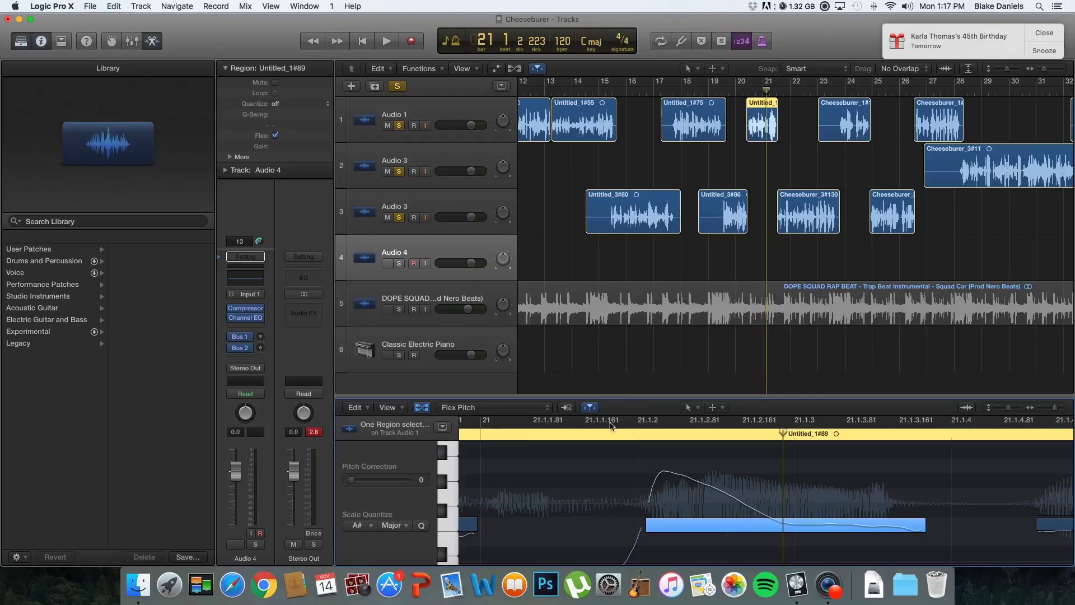
click(551, 432)
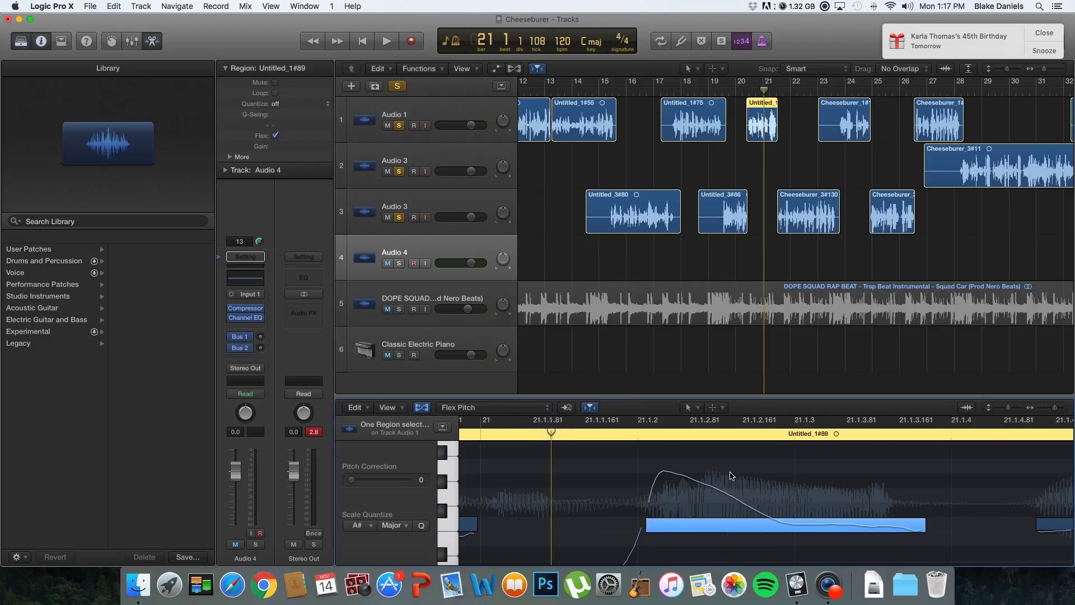
Lower the starting pitch drift of the note at 21.1.2 so its curve sits close to the note again
click(650, 509)
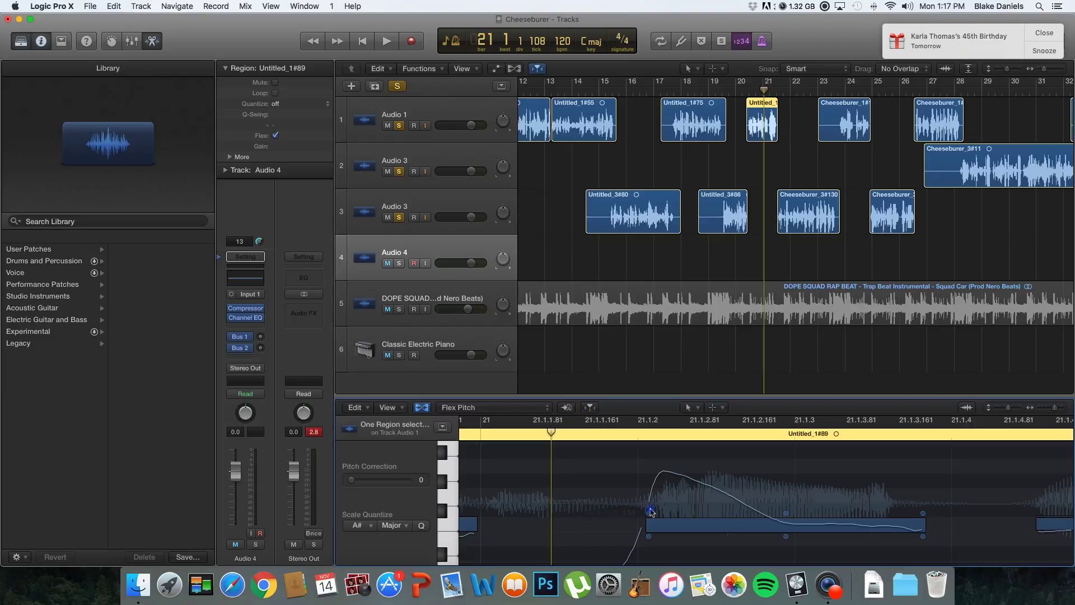
drag(650, 509, 650, 604)
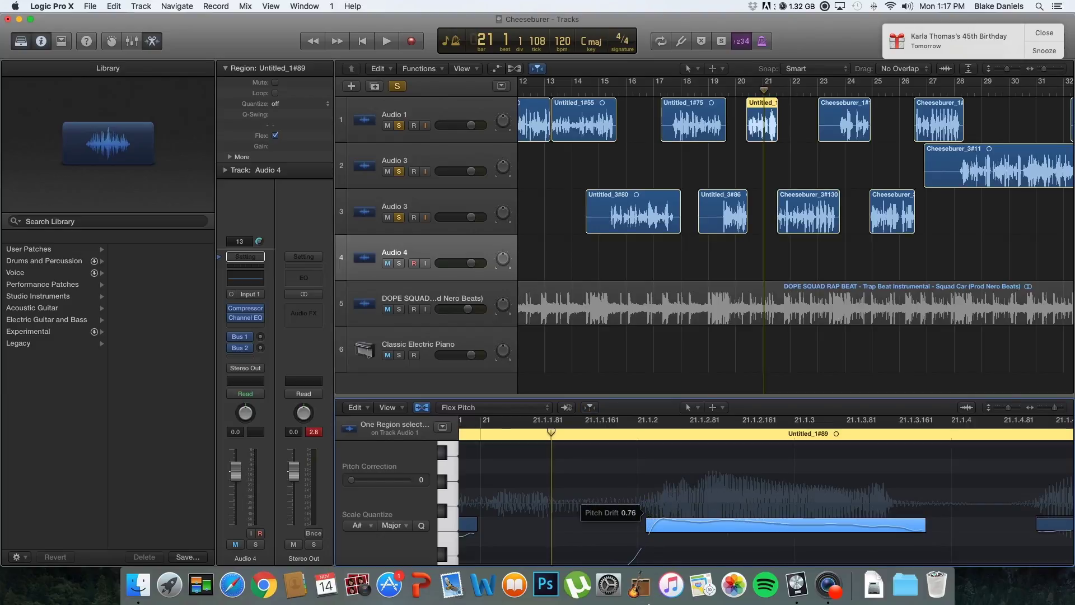
drag(648, 513, 648, 557)
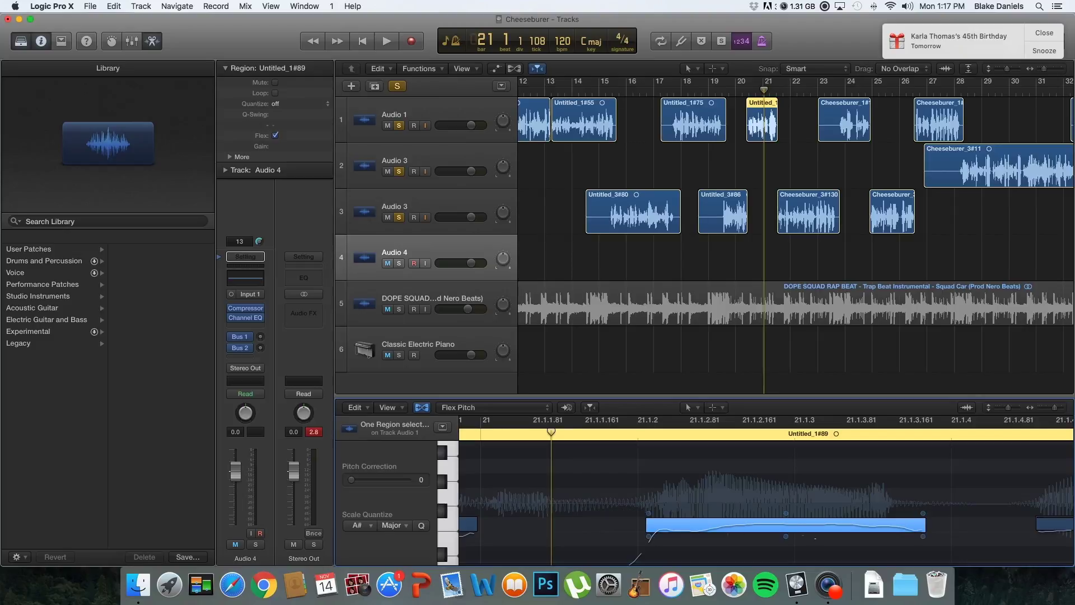
Raise the vibrato of the note at 21.1.2 to 246% and play the region from bar 20, beat 4
drag(786, 536, 781, 495)
key(super+Left)
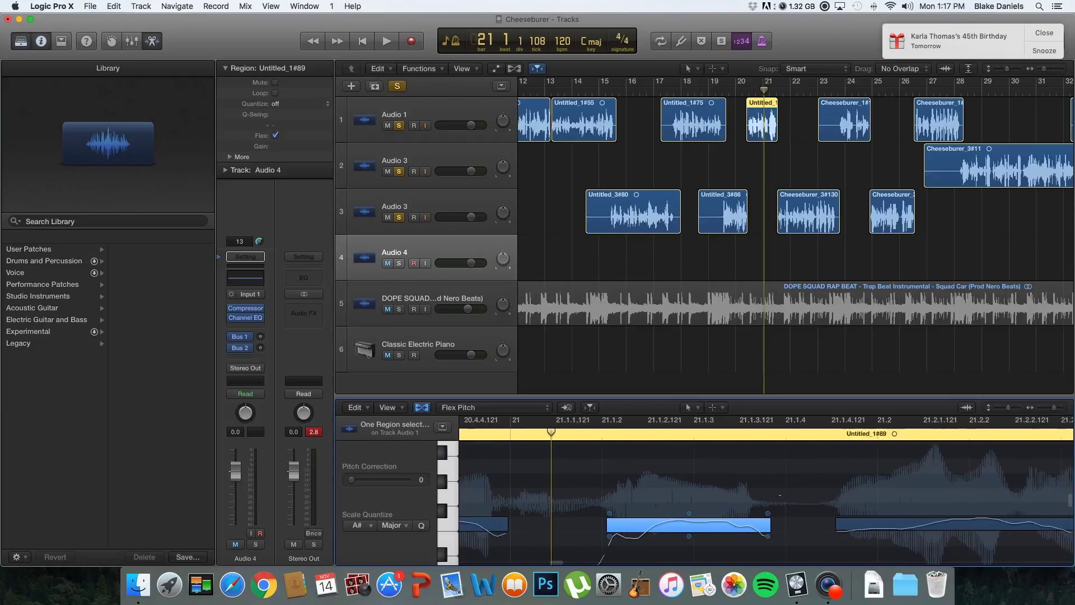
key(super+Left)
key(super+Left)
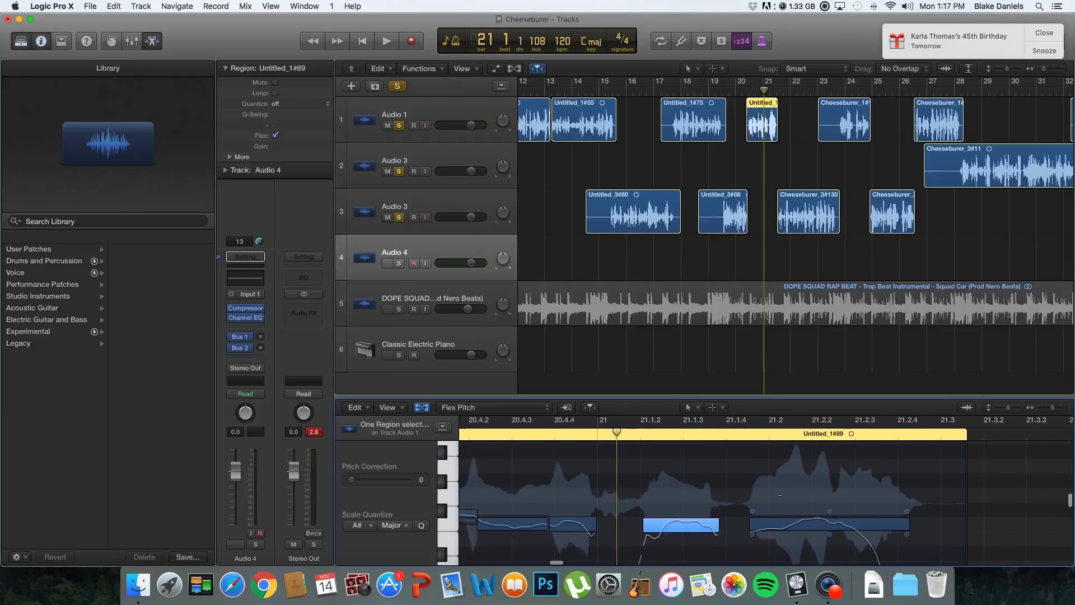
click(577, 433)
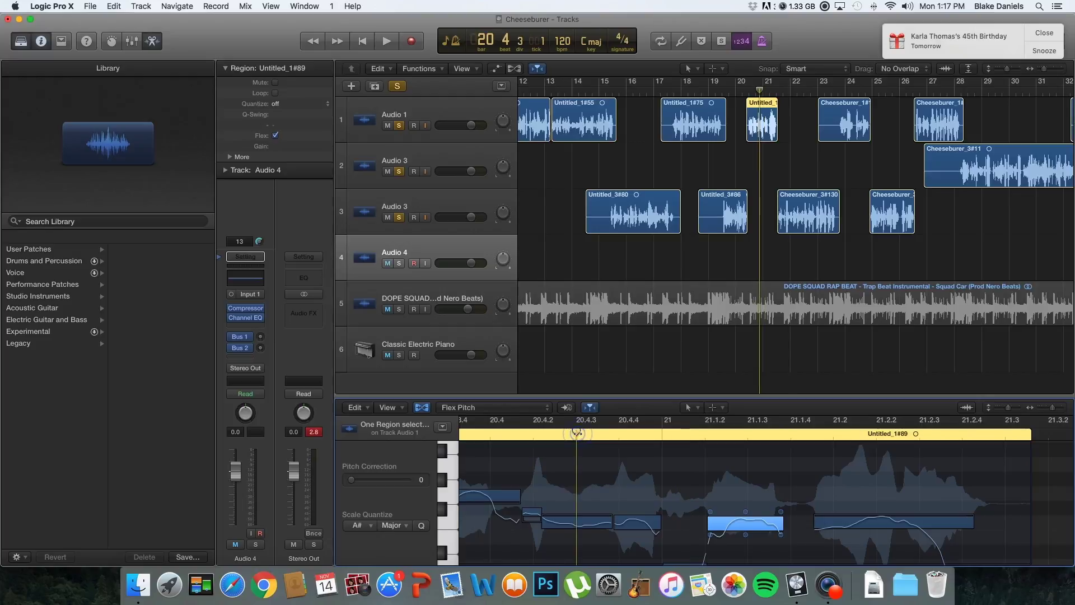
key(space)
key(space)
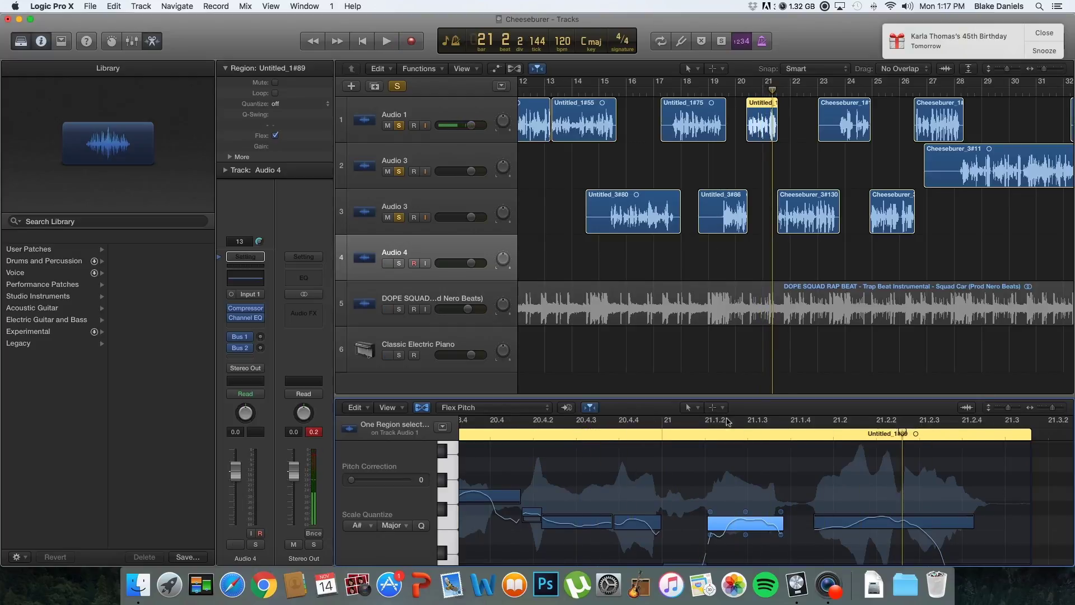
Reduce the vibrato of the note at 21.1.2 to about 2% and move the playhead back to bar 20, beat 4
mouse_move(746, 523)
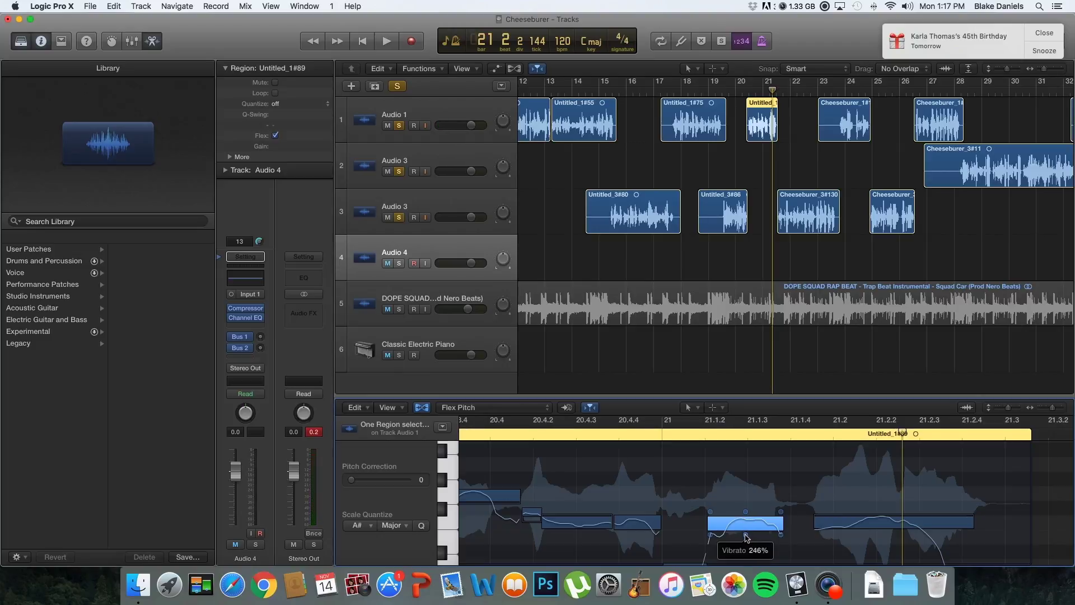
drag(748, 534, 739, 604)
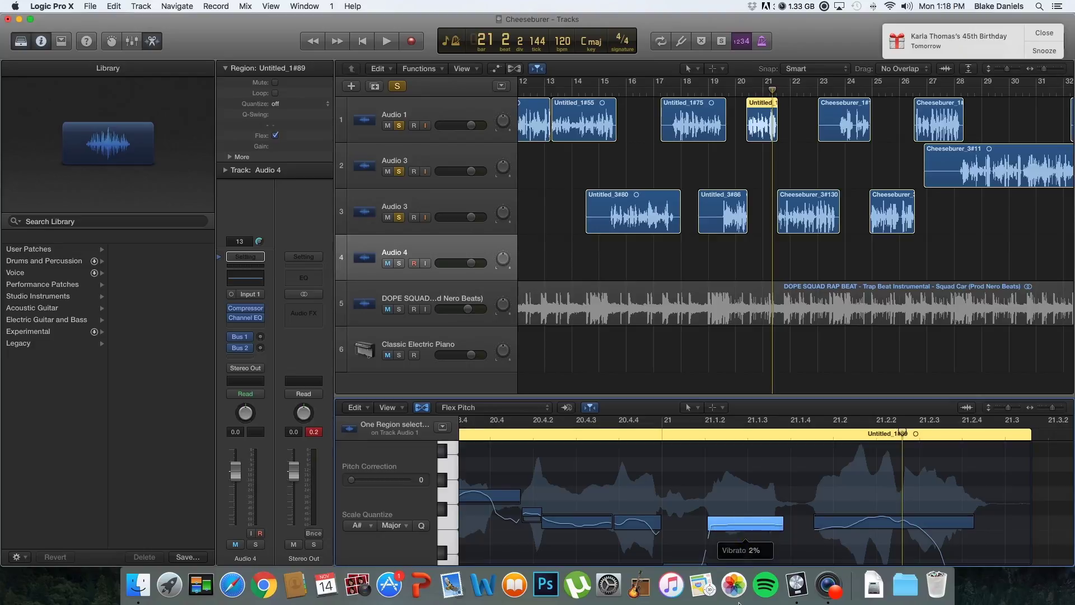
click(590, 434)
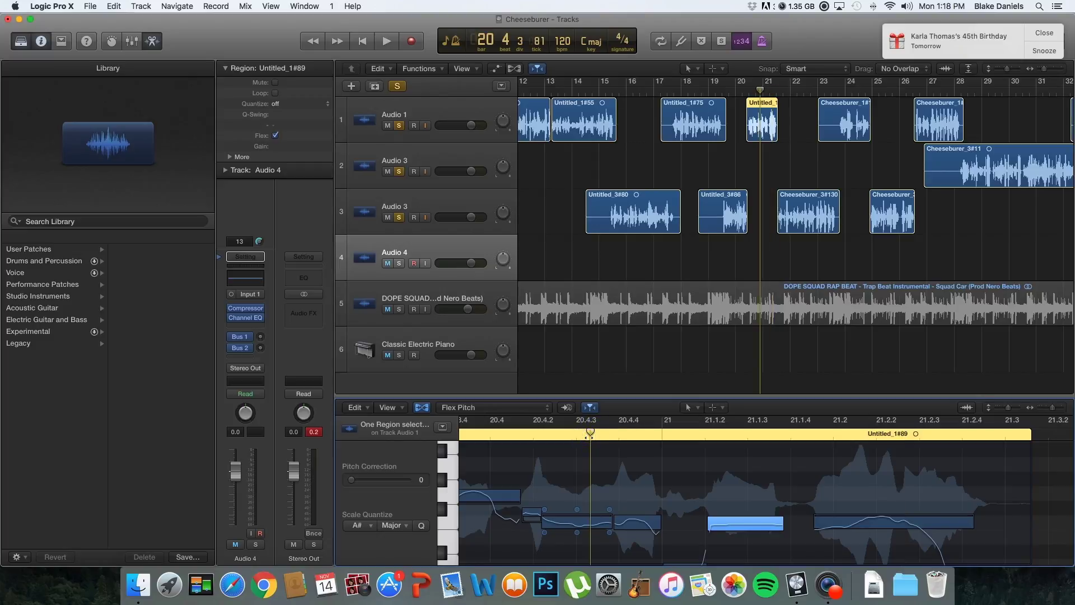
scroll(700, 536, down, 4)
scroll(700, 536, up, 1)
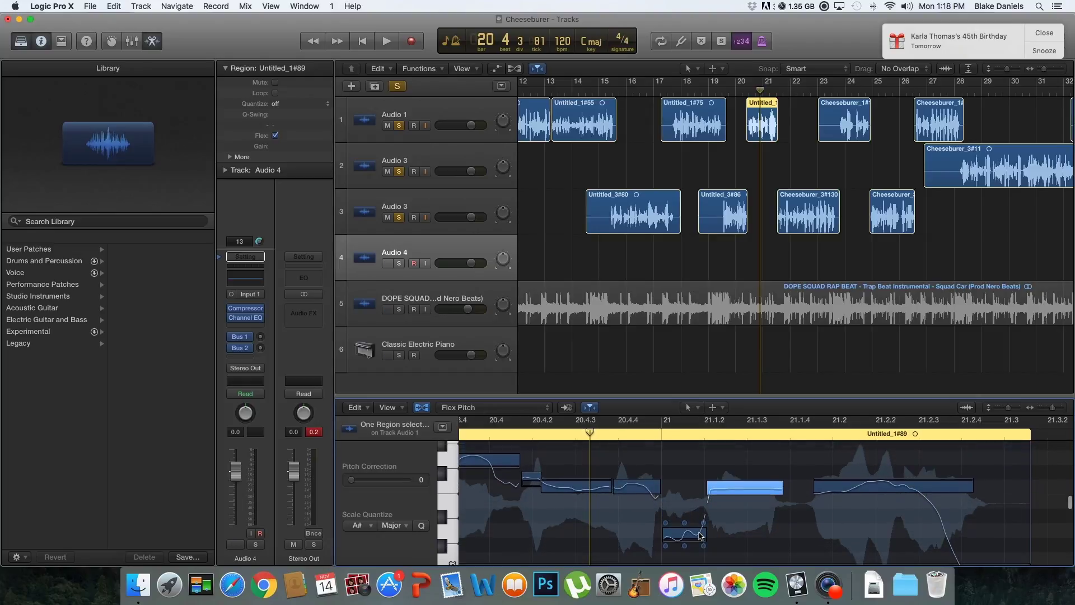
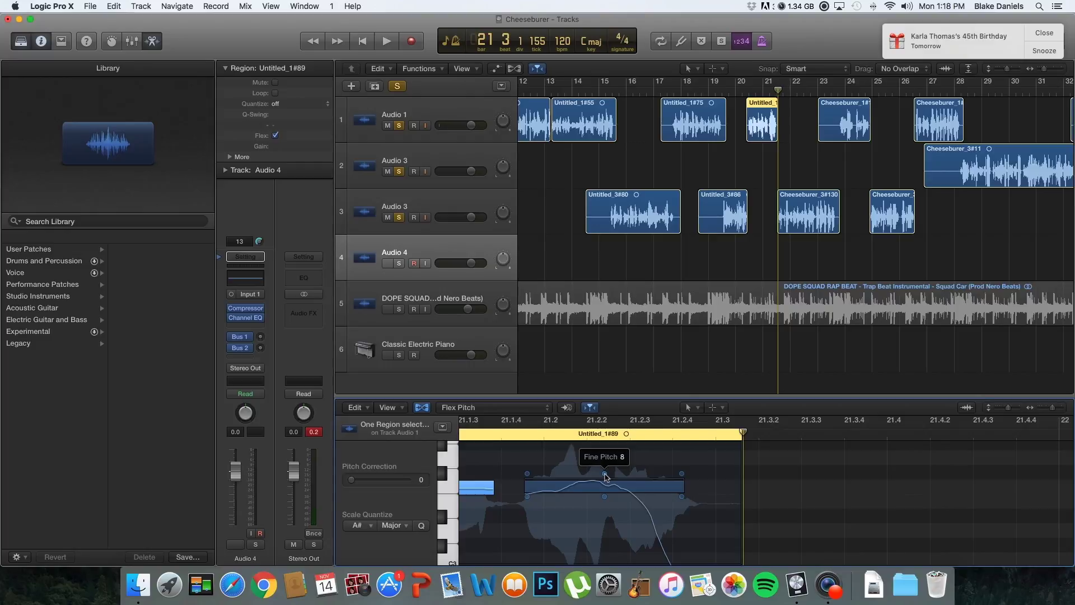
Select only the last note of Untitled_1#89, at 21.2, and adjust its fine pitch to 7
drag(607, 476, 607, 509)
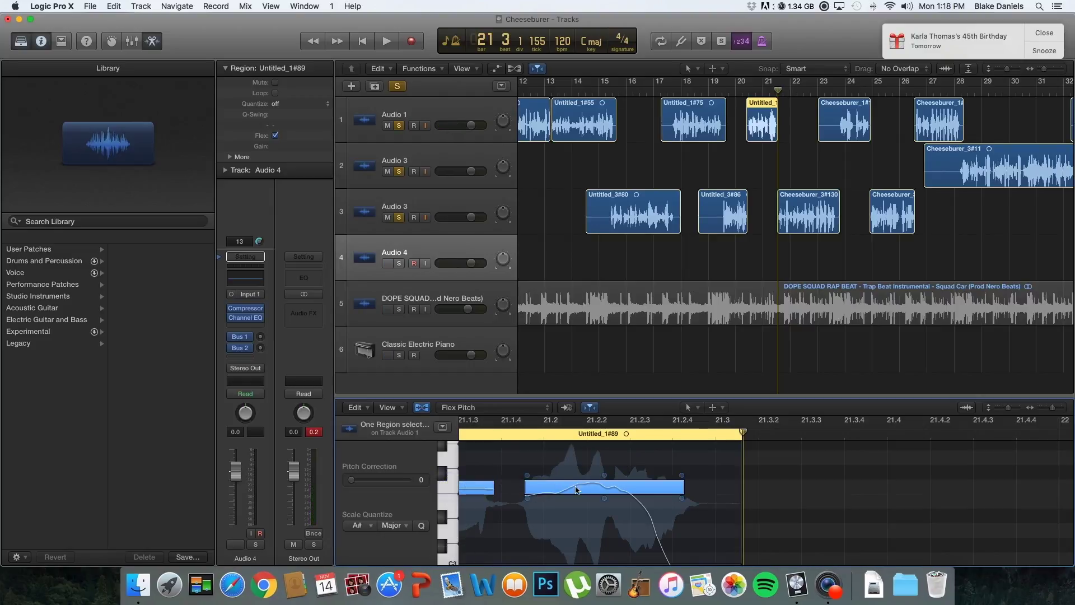
click(605, 476)
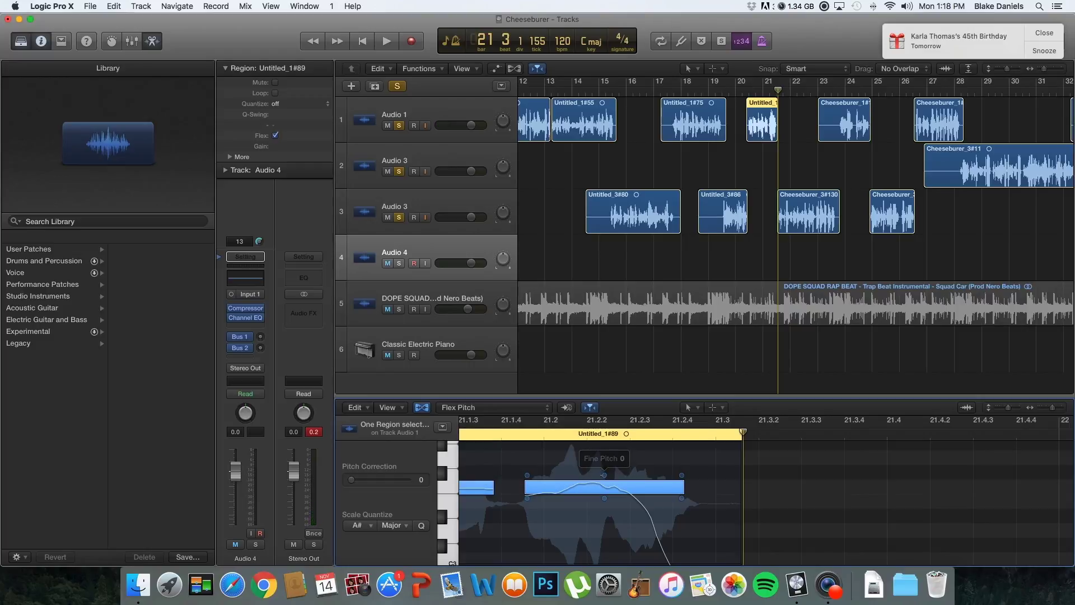
drag(604, 476, 605, 473)
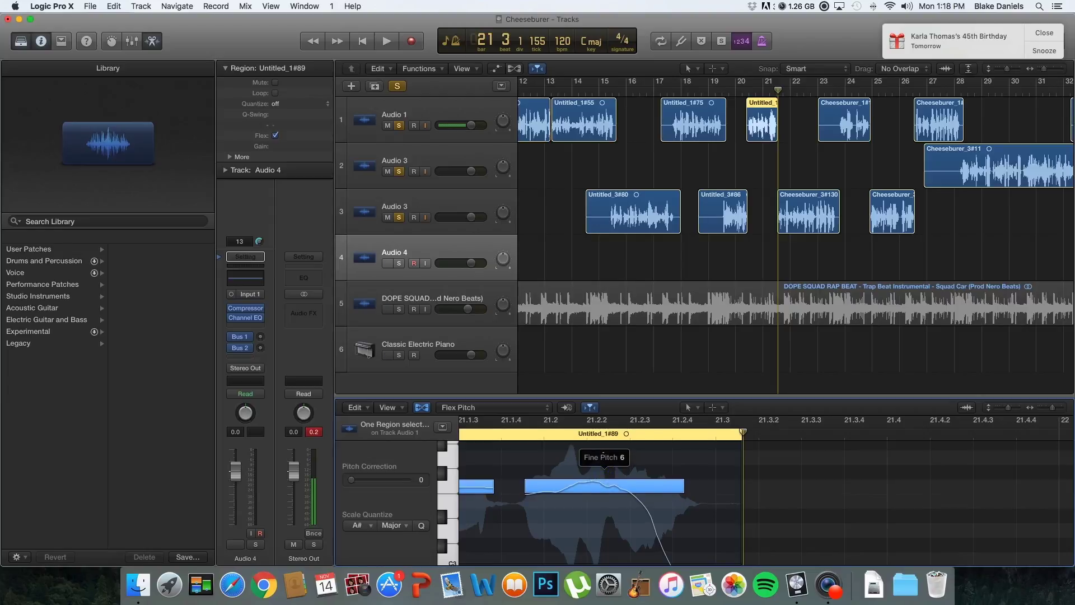
click(606, 487)
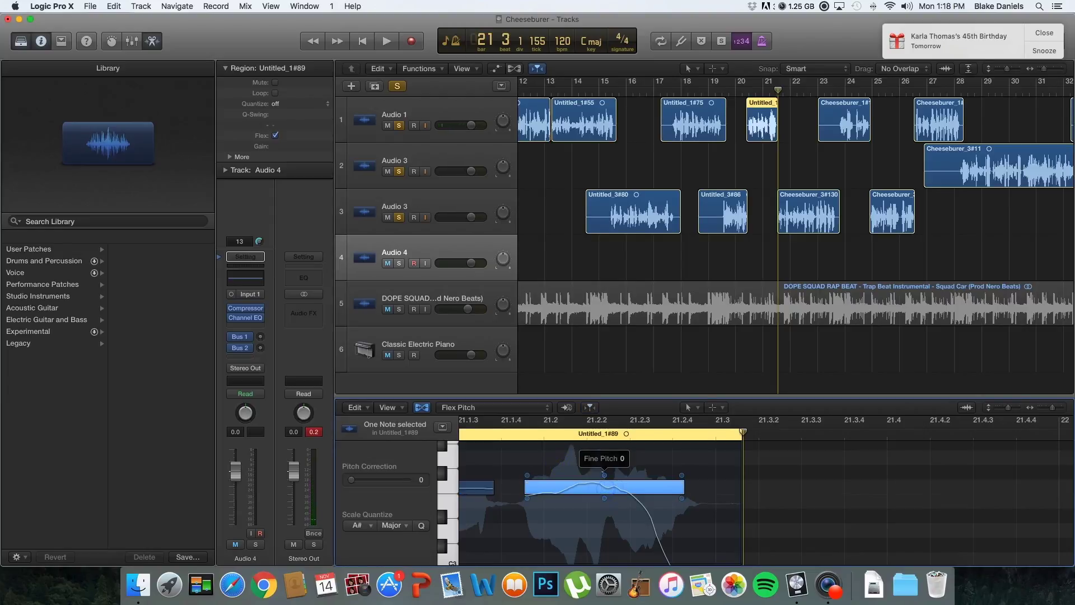
click(602, 469)
click(604, 475)
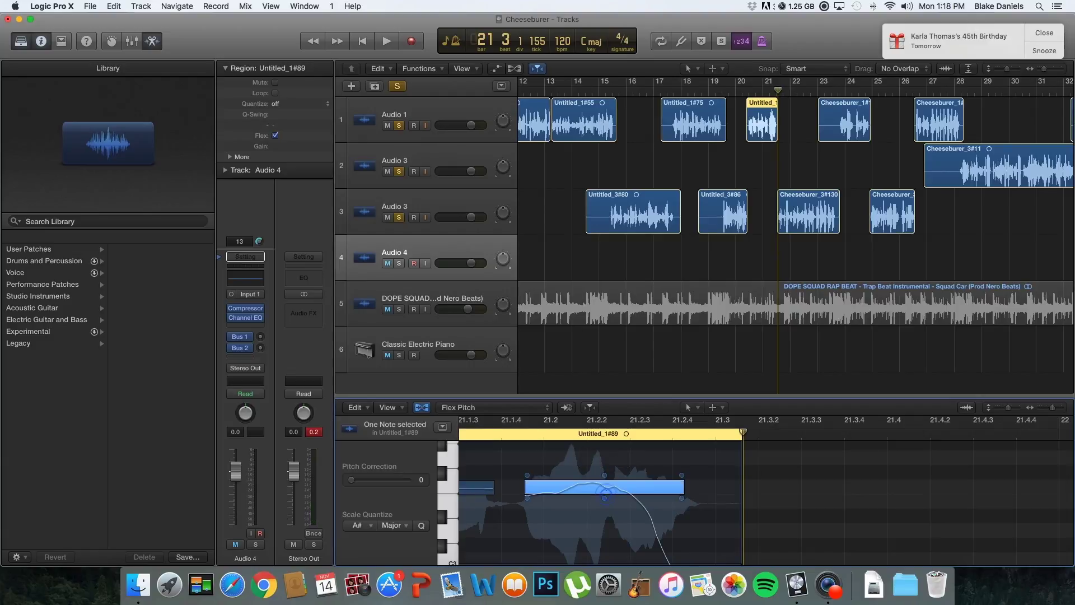
drag(604, 474, 604, 474)
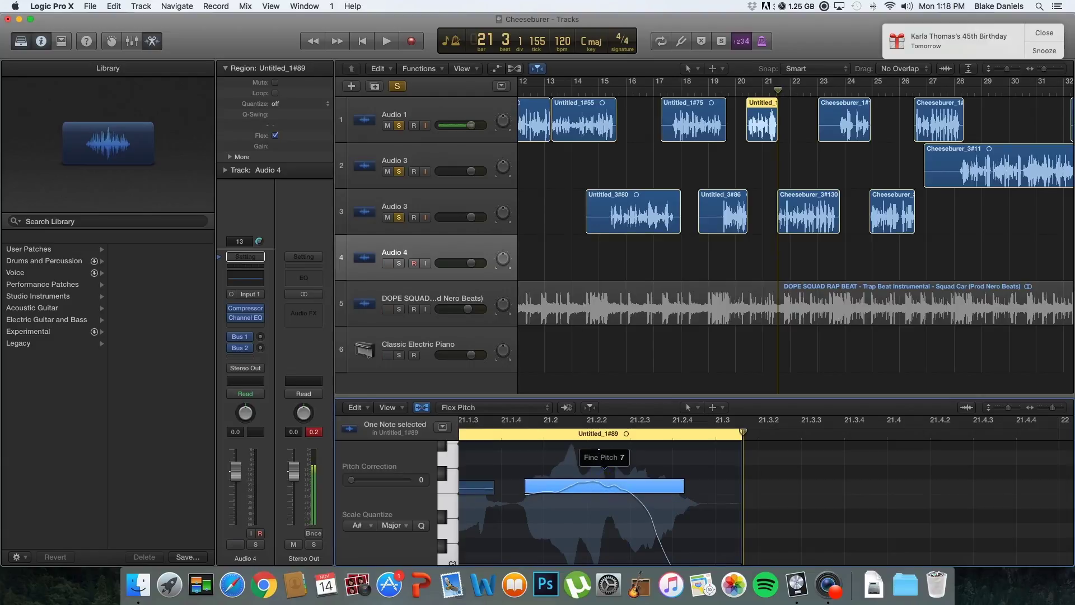
Nudge the fine pitch of the note at 21.2 slightly upward and check the end of the region by playback
scroll(538, 443, left, 5)
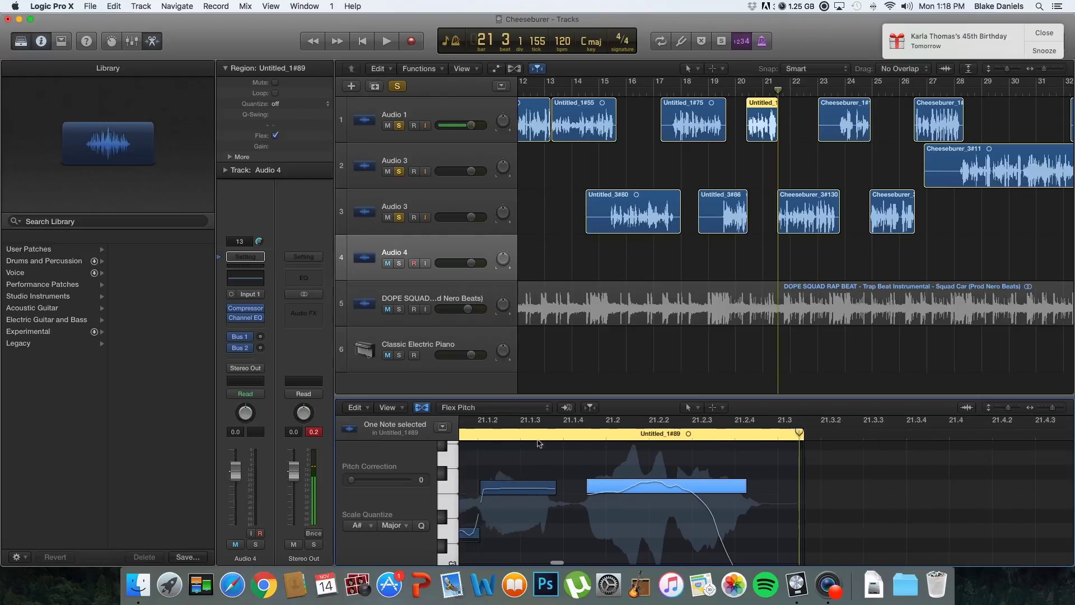
key(space)
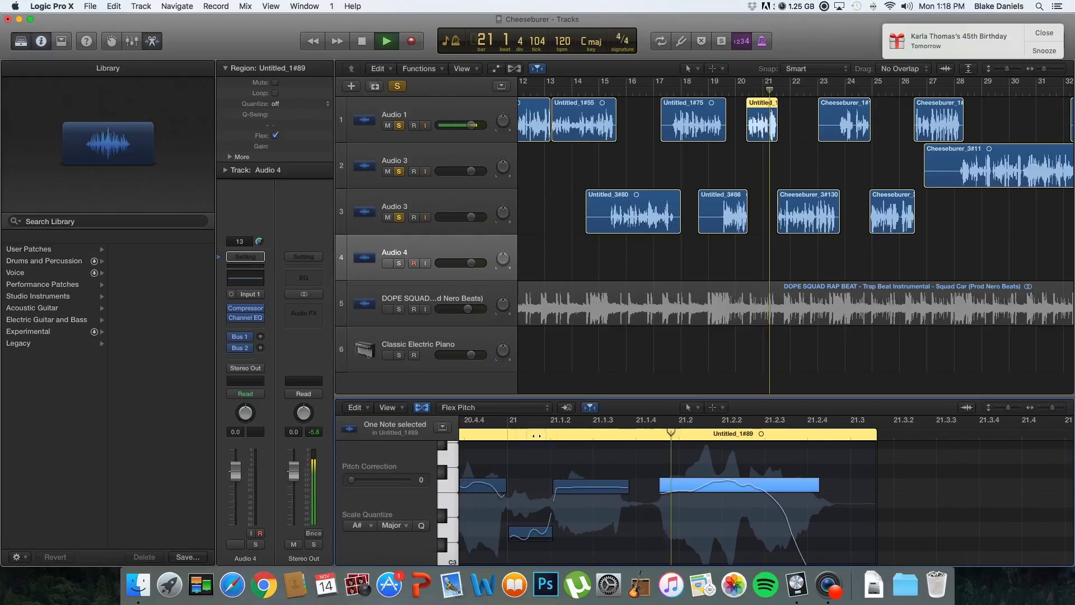
key(space)
drag(739, 474, 739, 471)
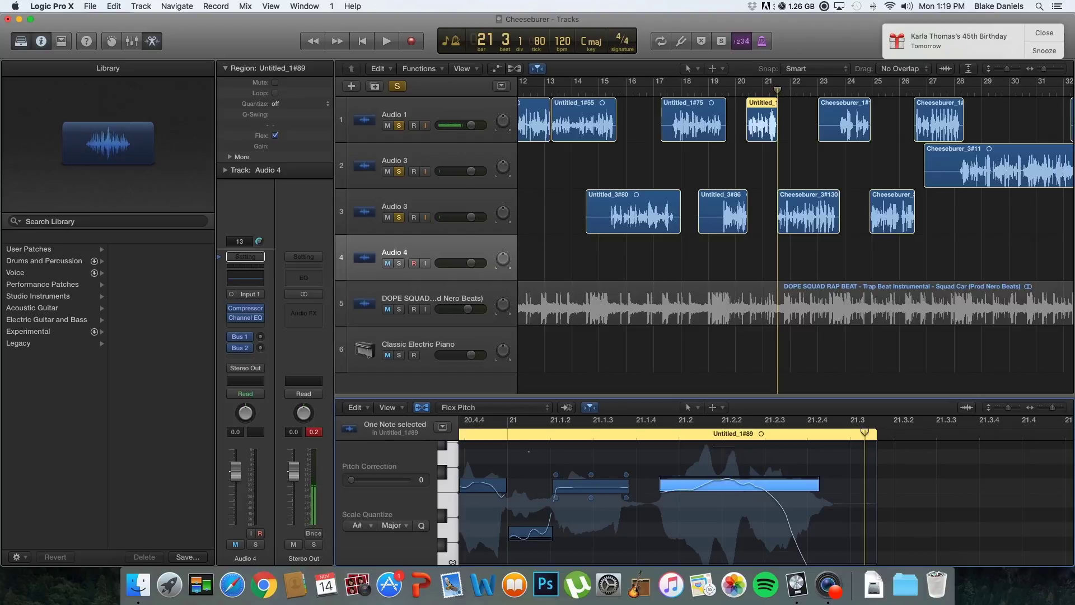
key(space)
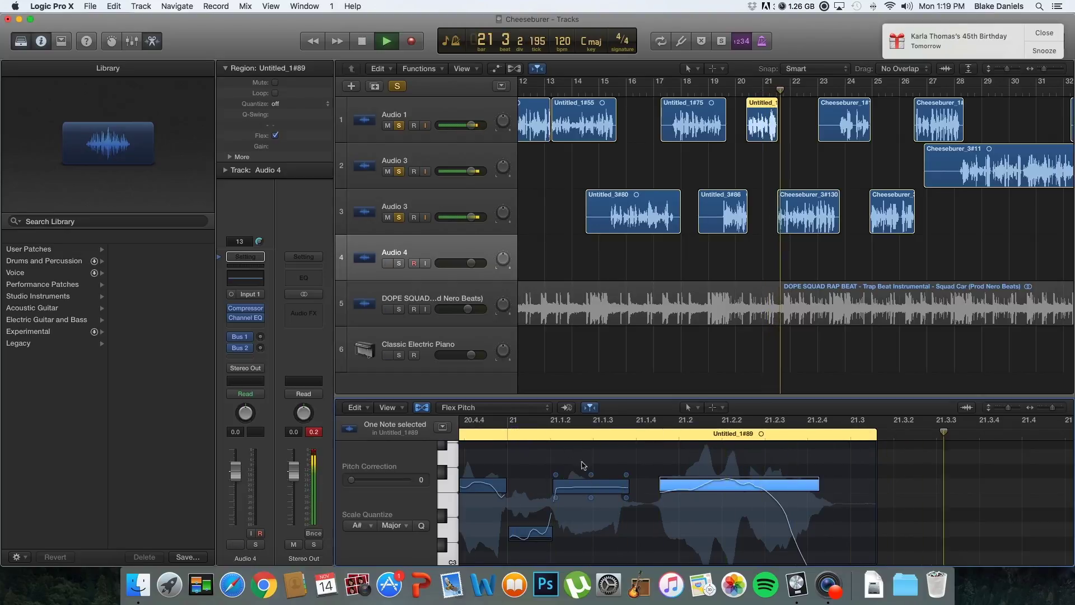
key(space)
Fine-tune the pitch of the last note in Untitled_1#89 again with a small adjustment at close range
scroll(582, 462, down, 5)
scroll(587, 470, up, 5)
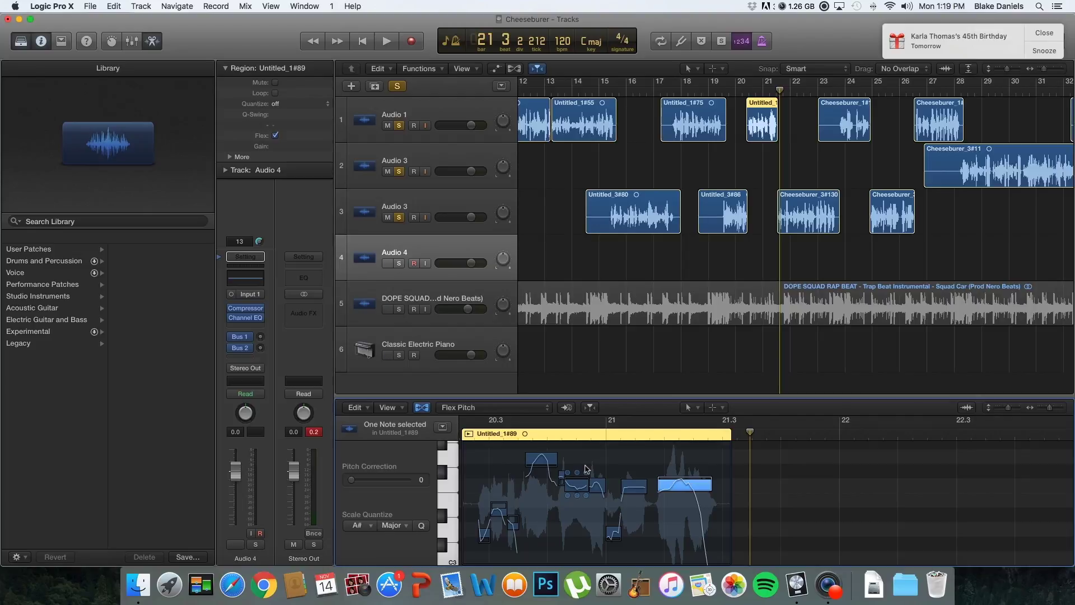
scroll(587, 470, up, 10)
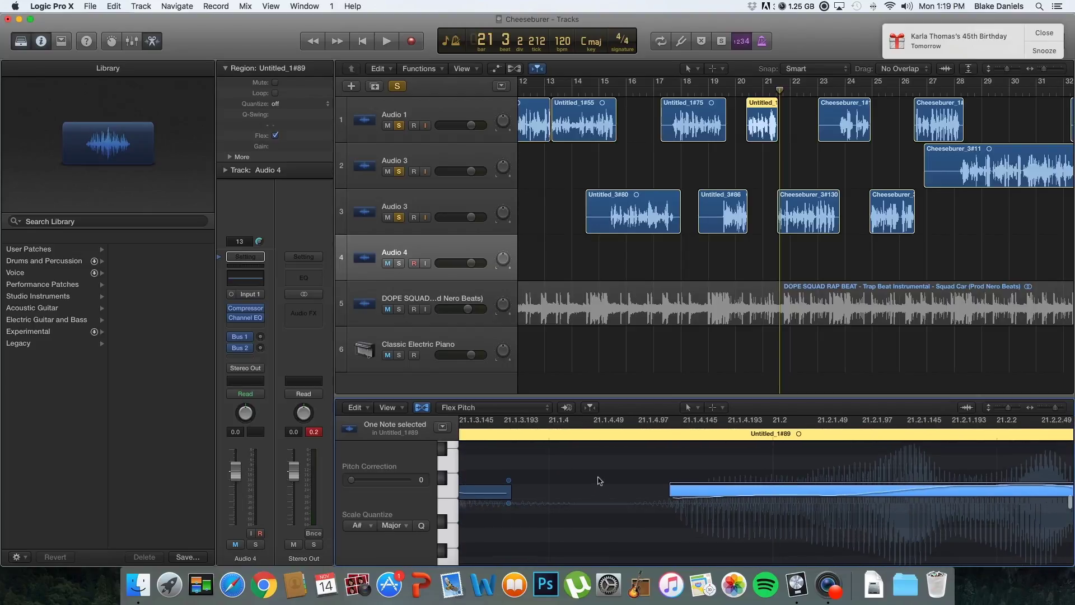
scroll(599, 480, down, 3)
mouse_move(877, 479)
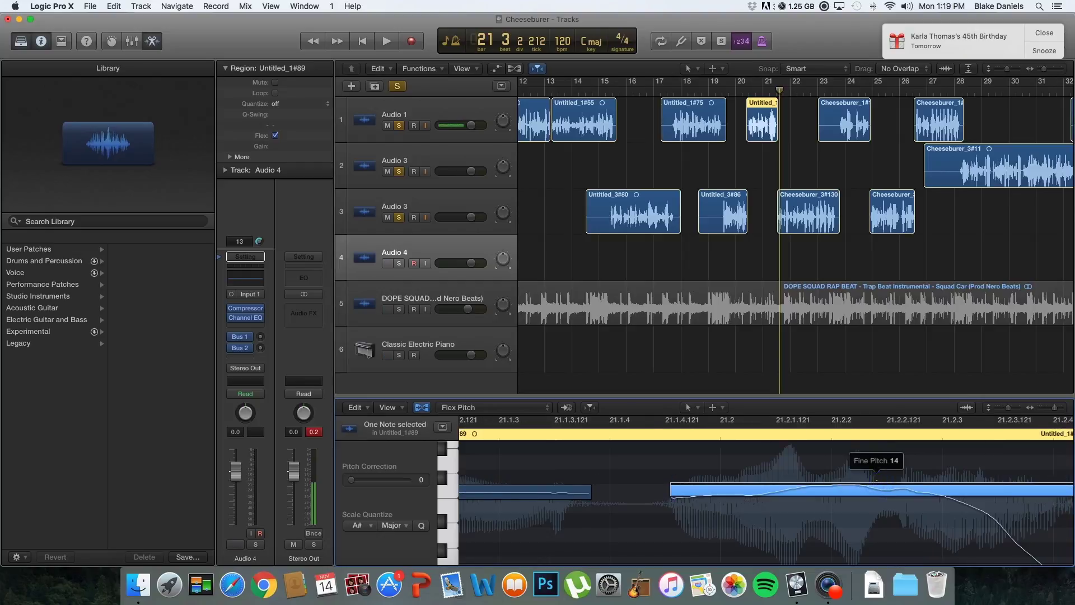
drag(875, 479, 875, 484)
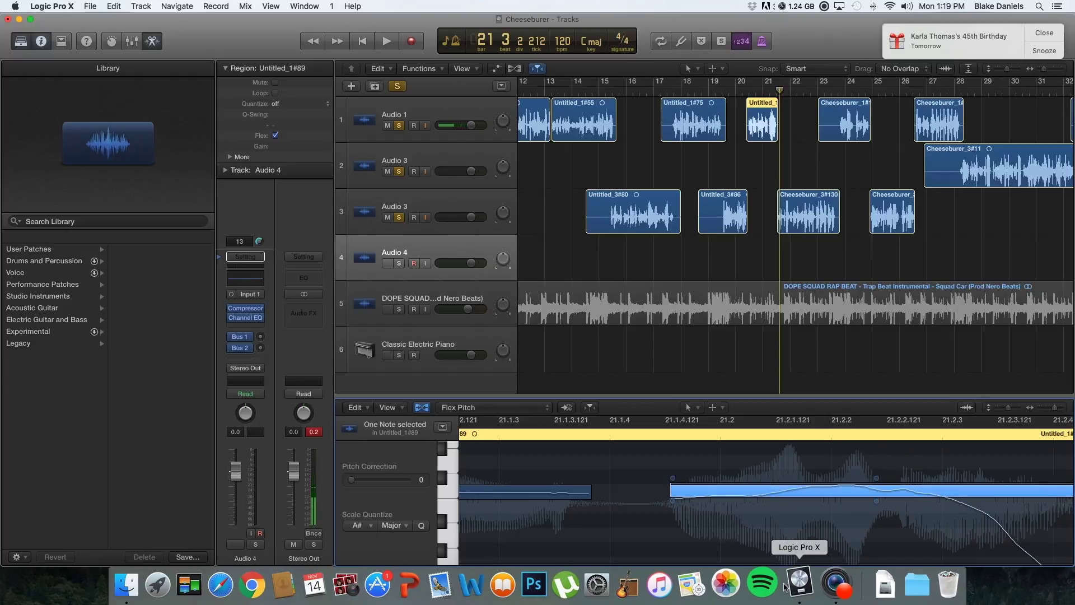
Bring the whole Untitled_1#89 region back into view and switch the Flex Pitch editor to the Marquee Tool
key(z)
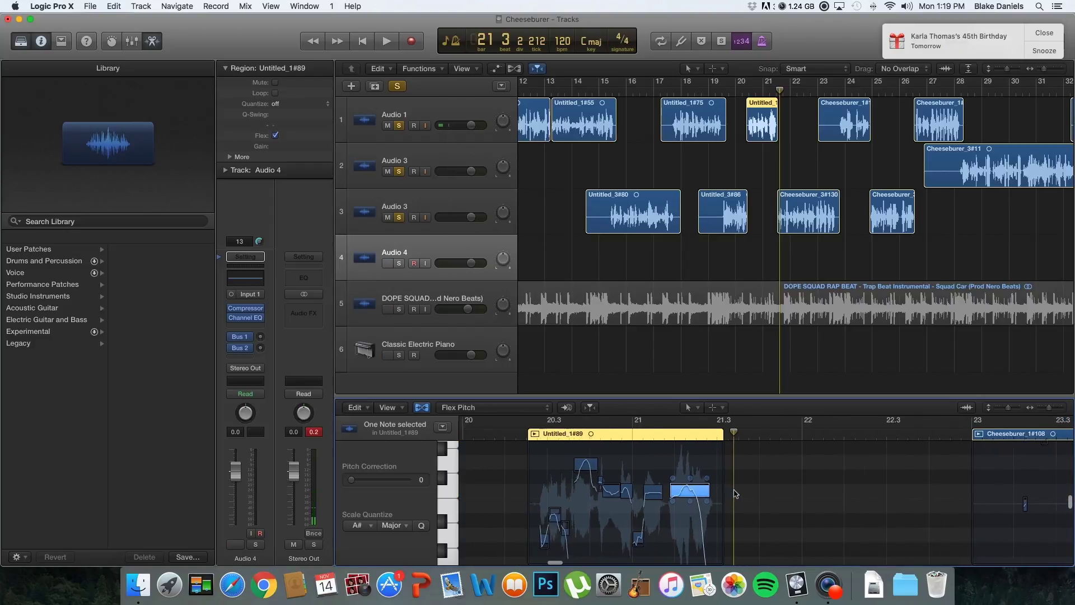
mouse_move(587, 481)
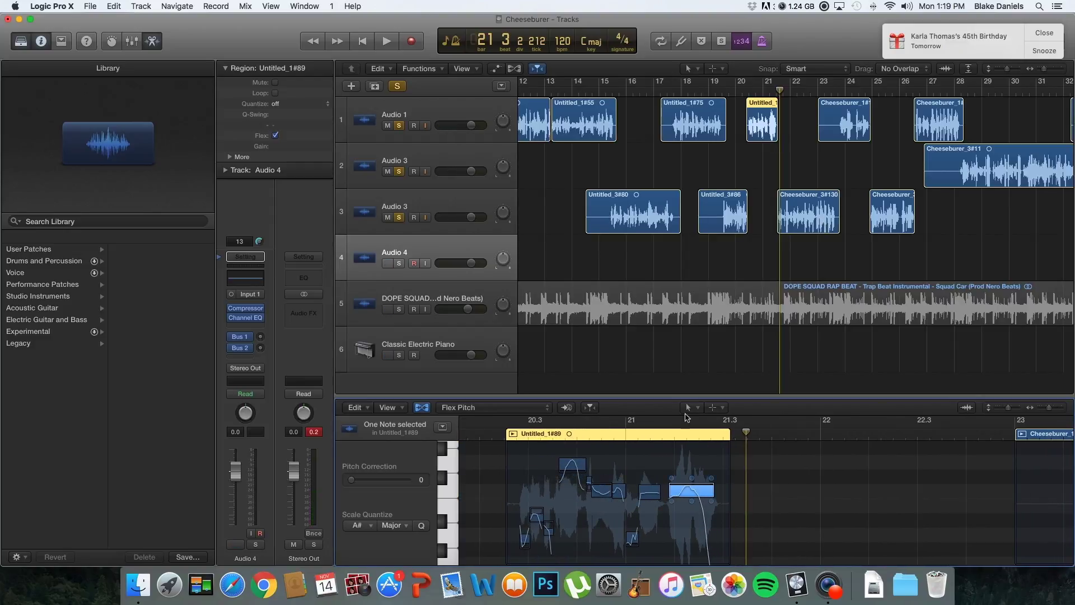
click(687, 408)
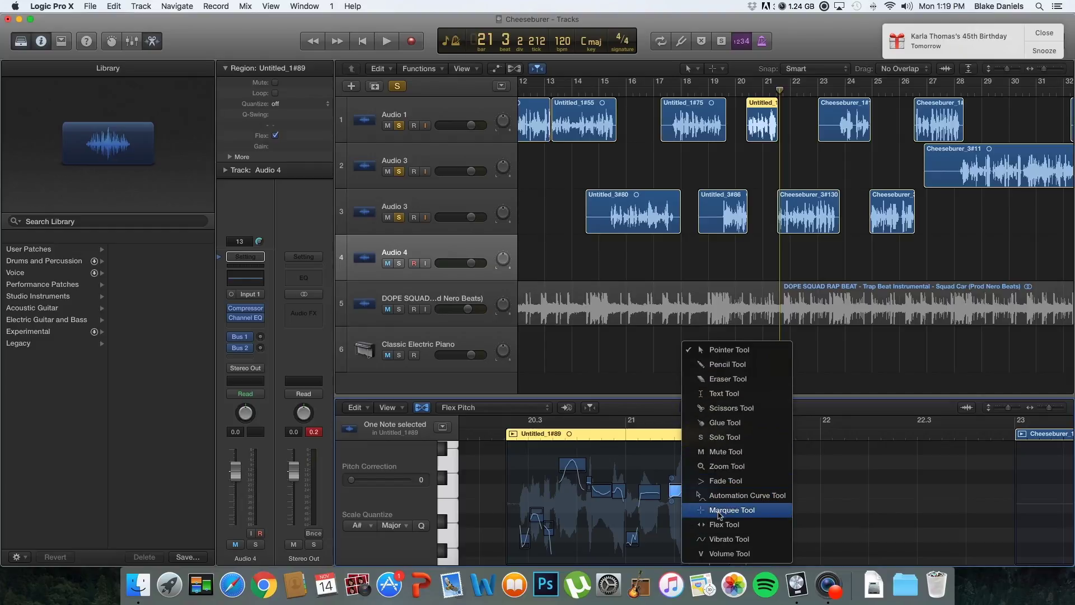
click(719, 509)
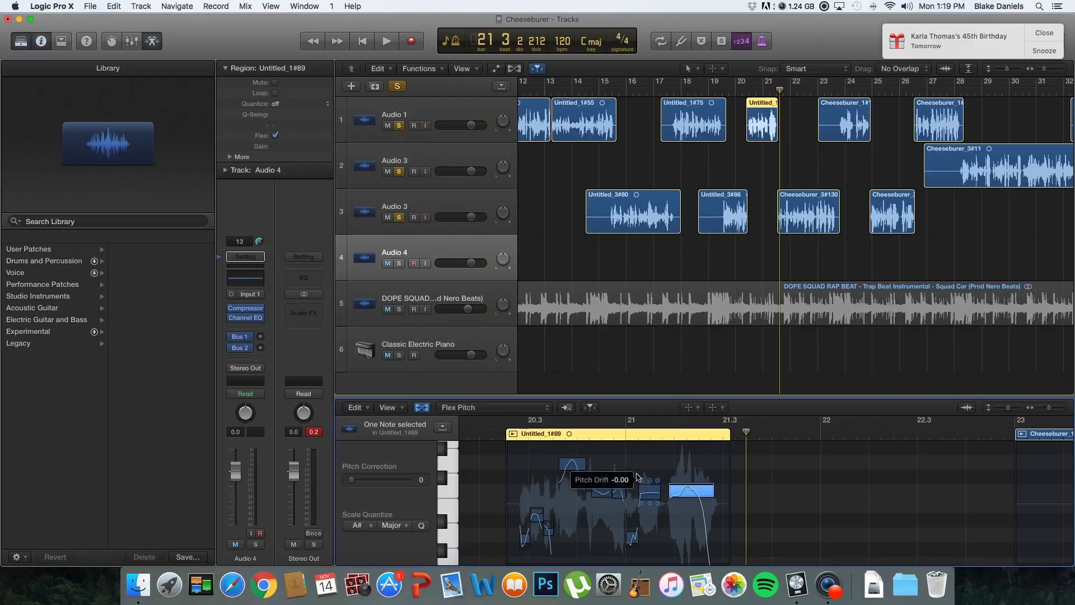
Select the highest note of Untitled_1#89, just before 20.4, and audition it at close range
scroll(637, 479, down, 2)
scroll(637, 479, left, 2)
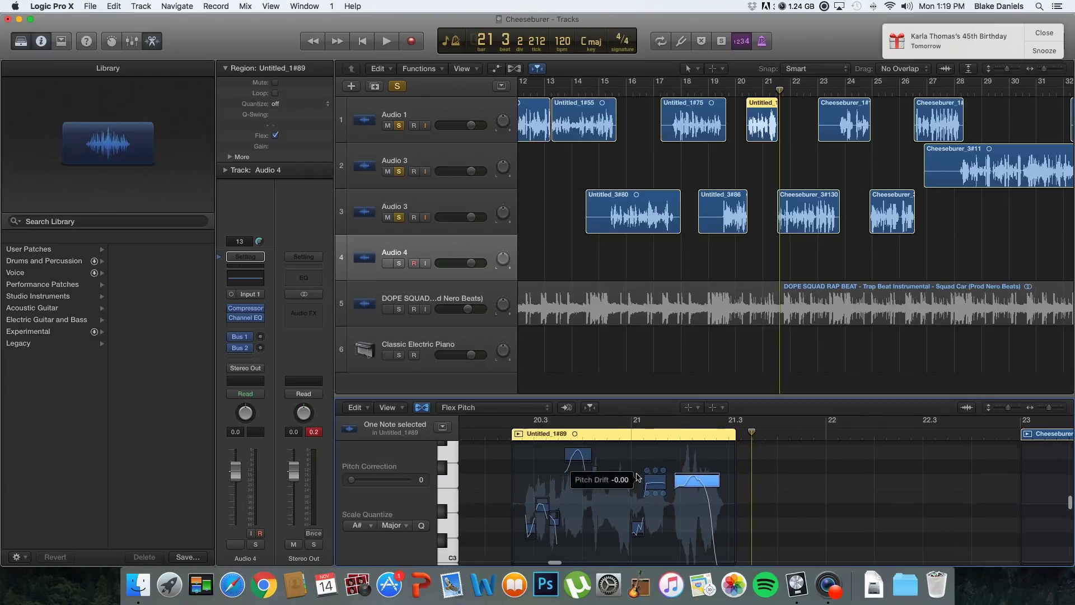
click(668, 520)
scroll(805, 480, up, 3)
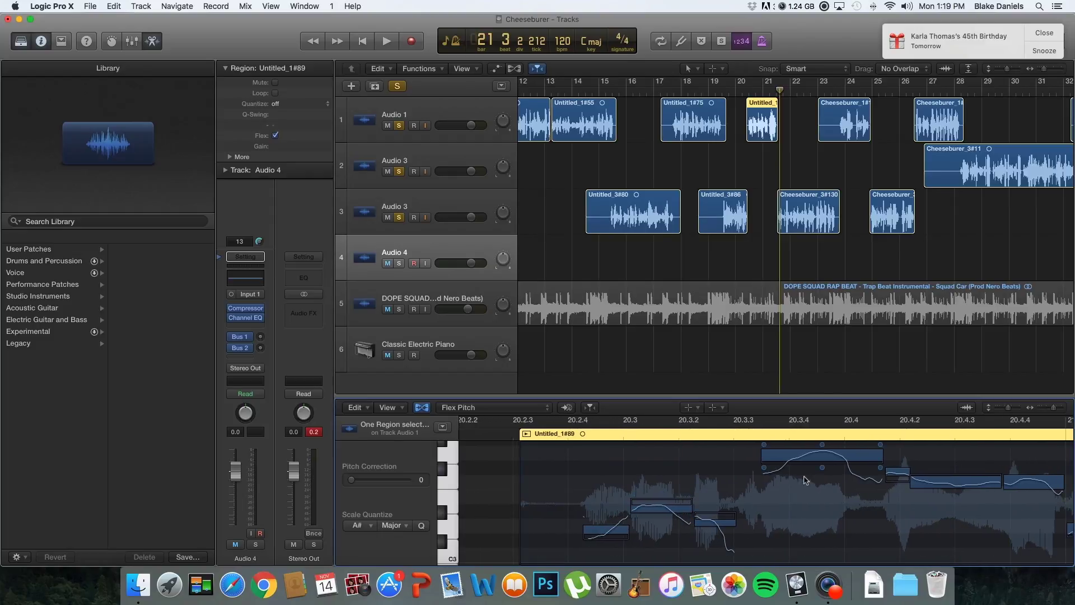
click(805, 456)
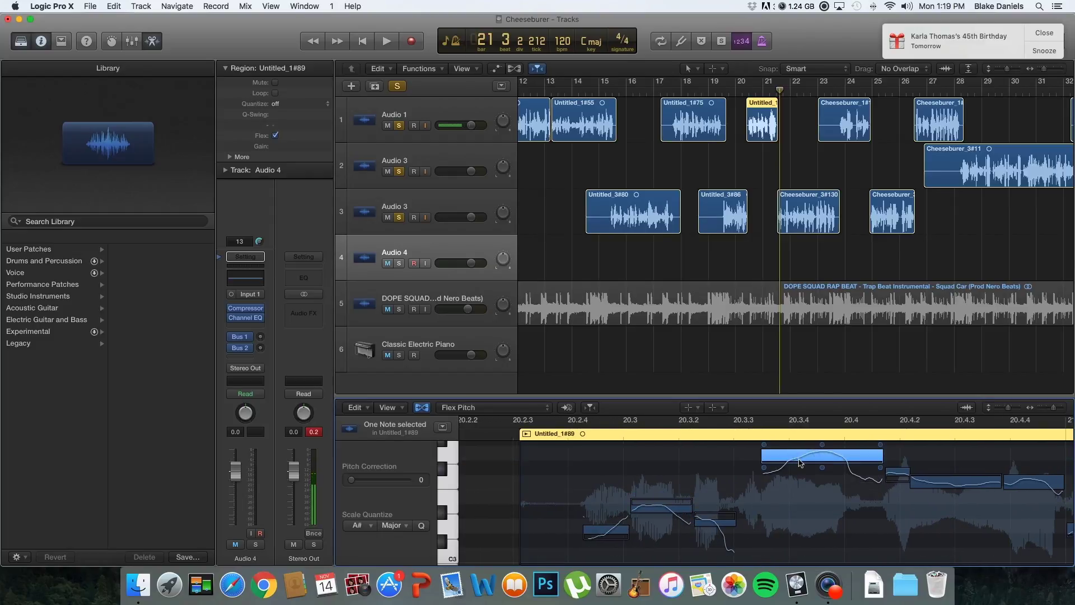
drag(800, 461, 825, 467)
Check Untitled_1#89 by playback from about 20.2.4, and play the arrangement from about bar 20 through to bar 26
click(606, 451)
click(597, 433)
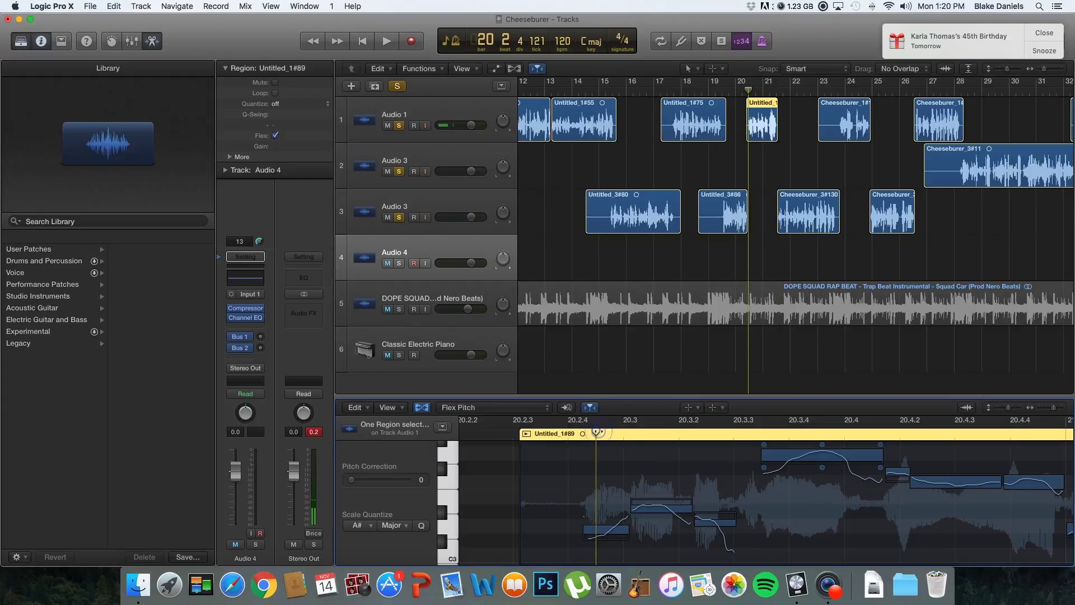
key(space)
key(space)
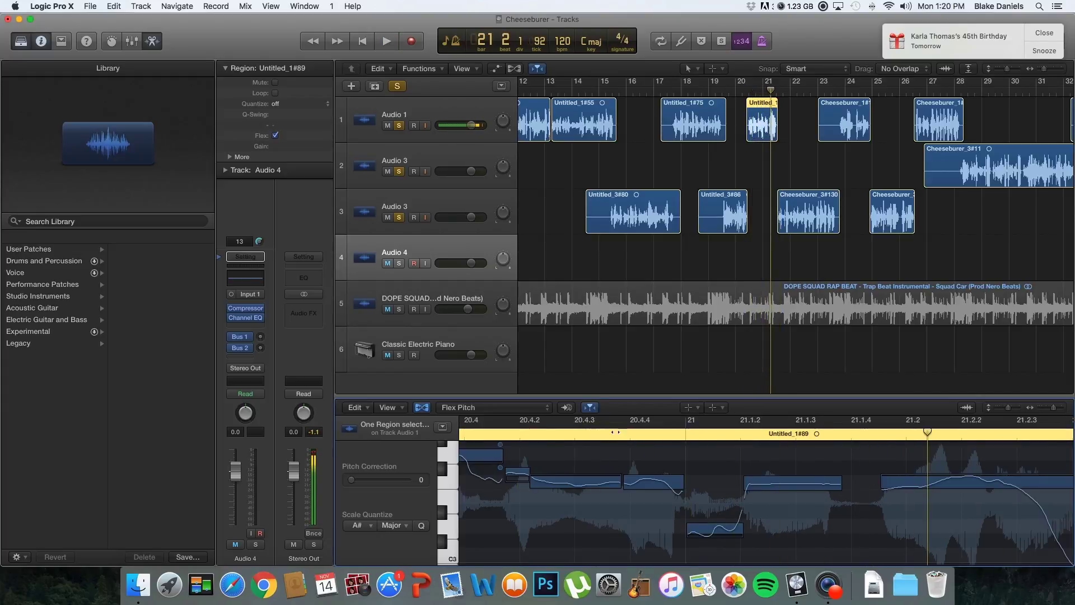
click(745, 92)
key(space)
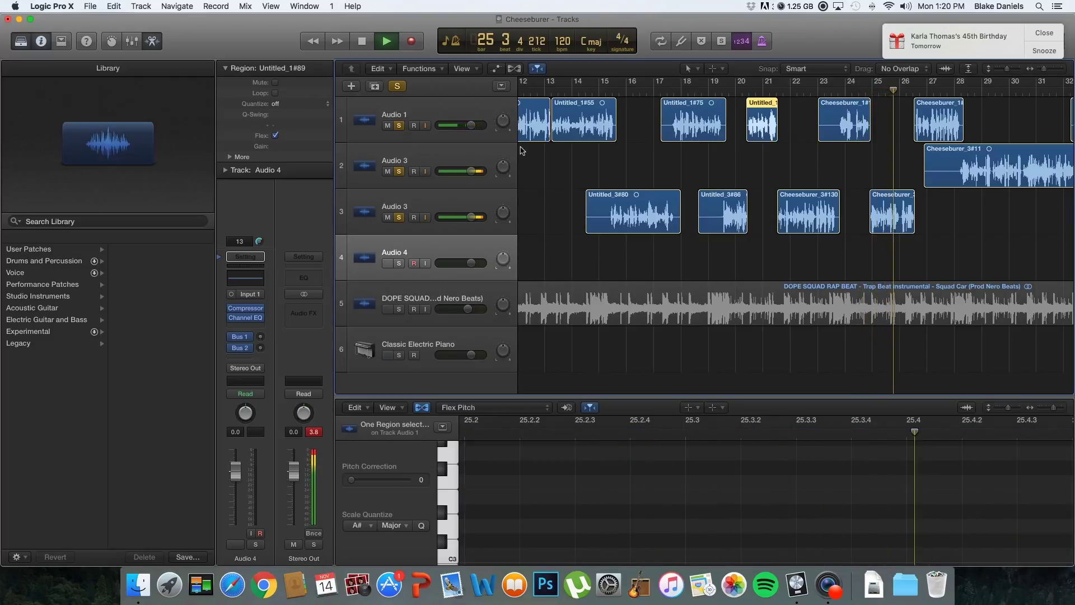
key(space)
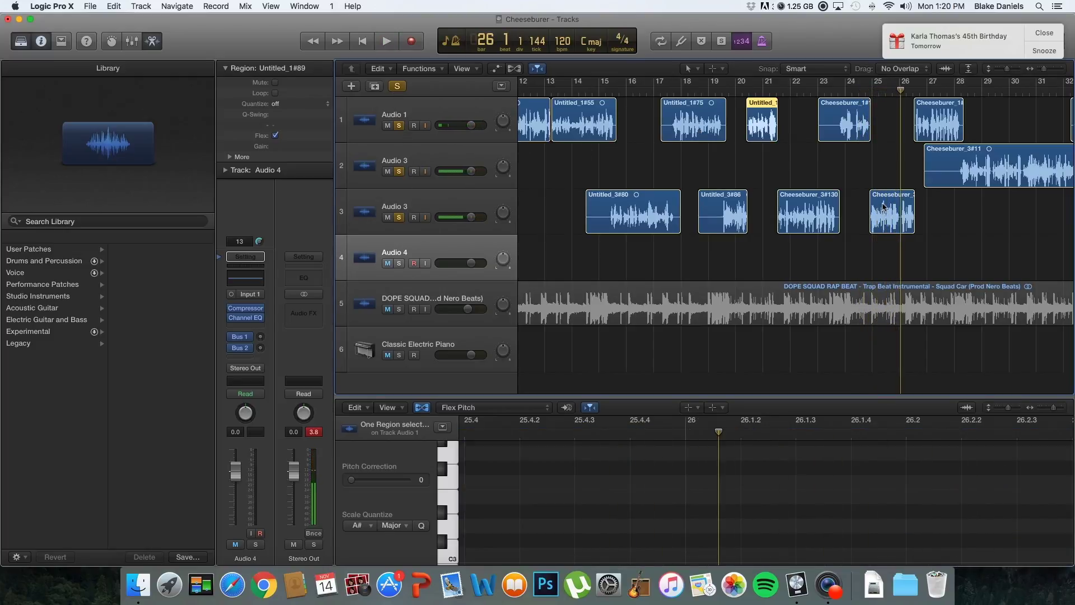
Set the first eight notes of Cheeseburer_3#115 to perfect pitch and reduce their vibrato to flatten the pitch curves
click(886, 205)
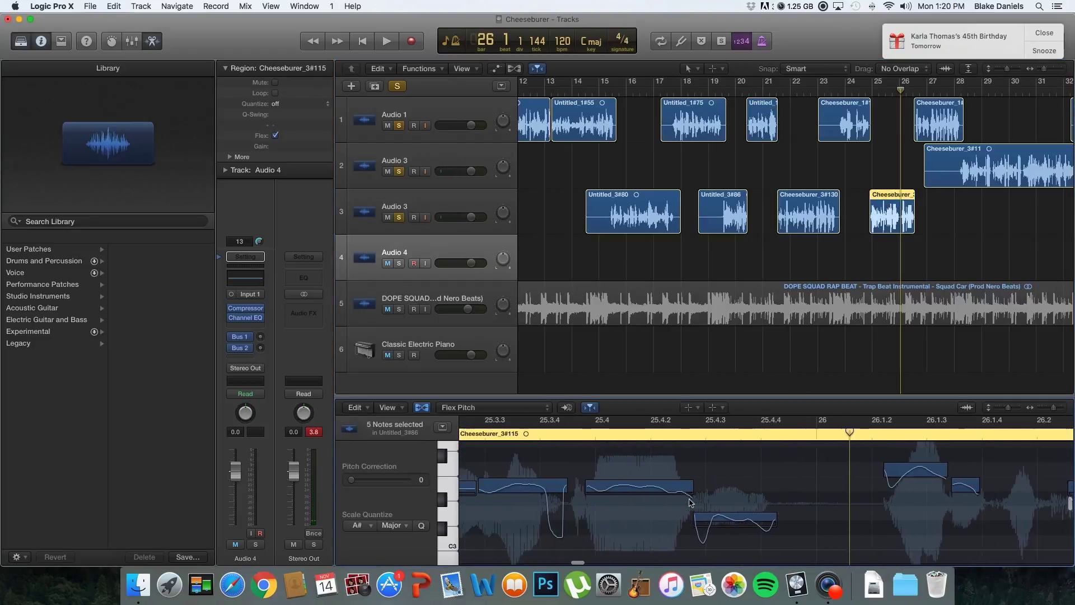
scroll(691, 502, left, 5)
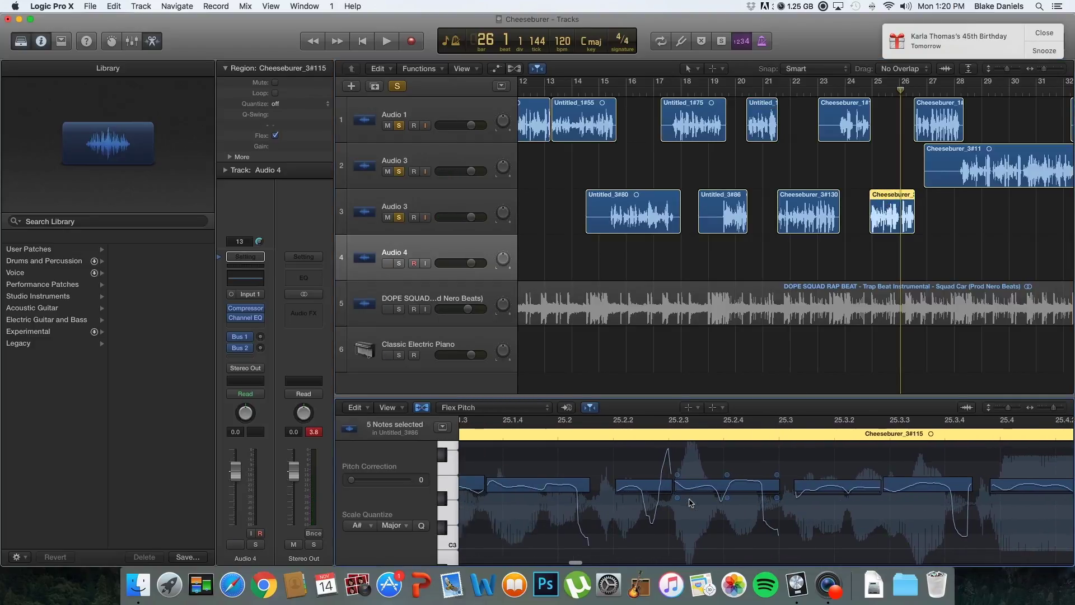
scroll(690, 502, right, 3)
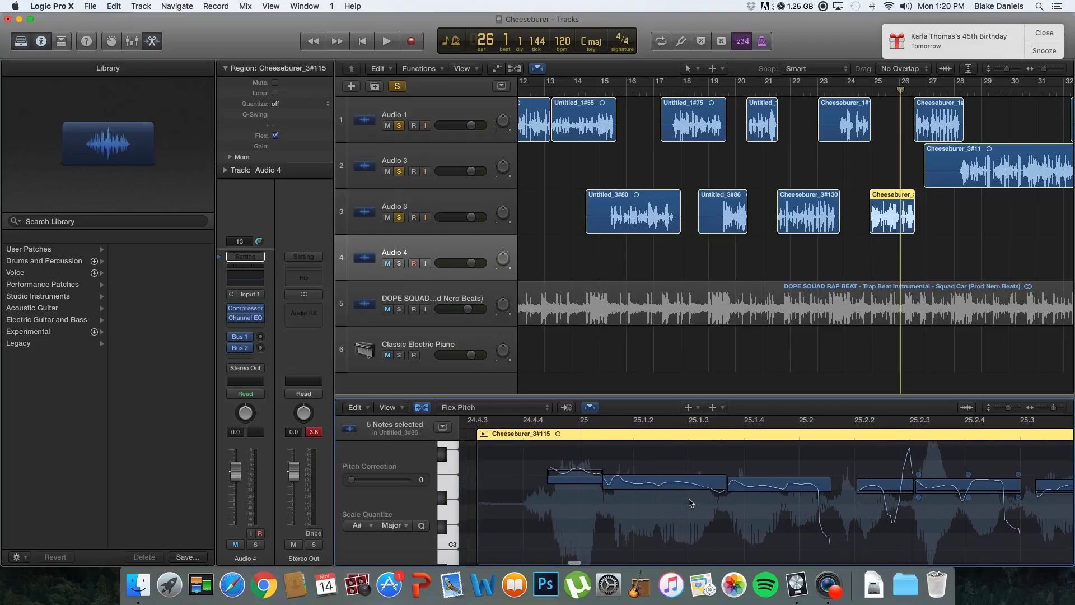
scroll(690, 502, left, 4)
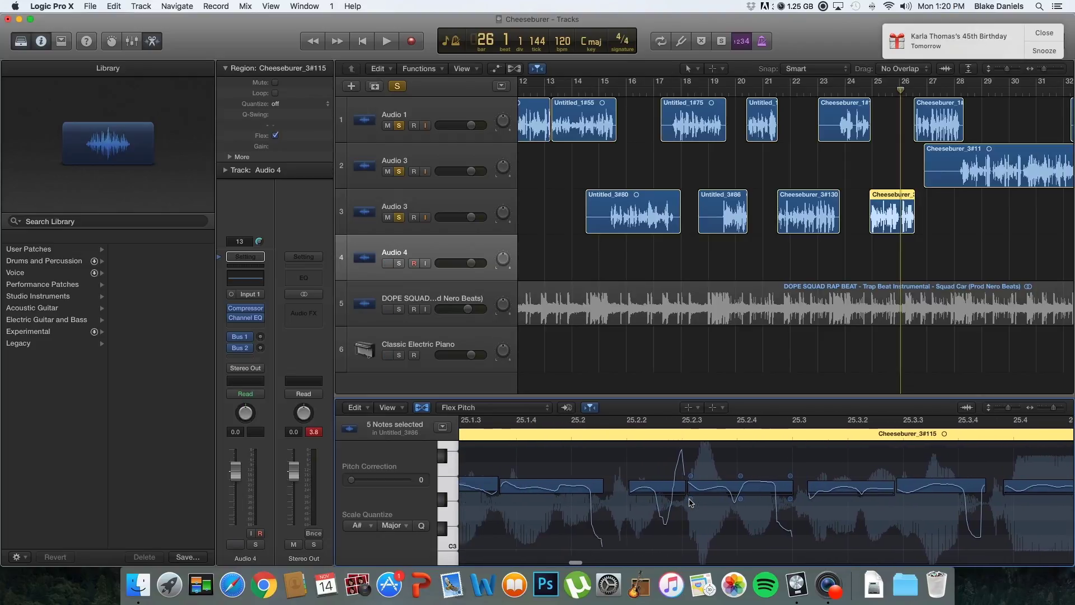
scroll(691, 503, left, 3)
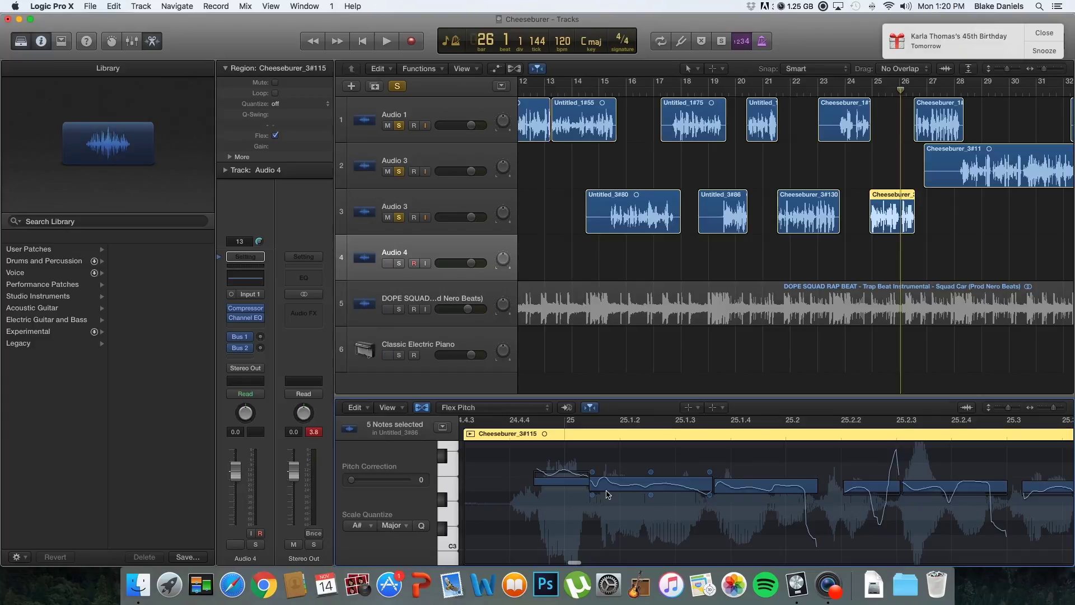
drag(524, 455, 1004, 523)
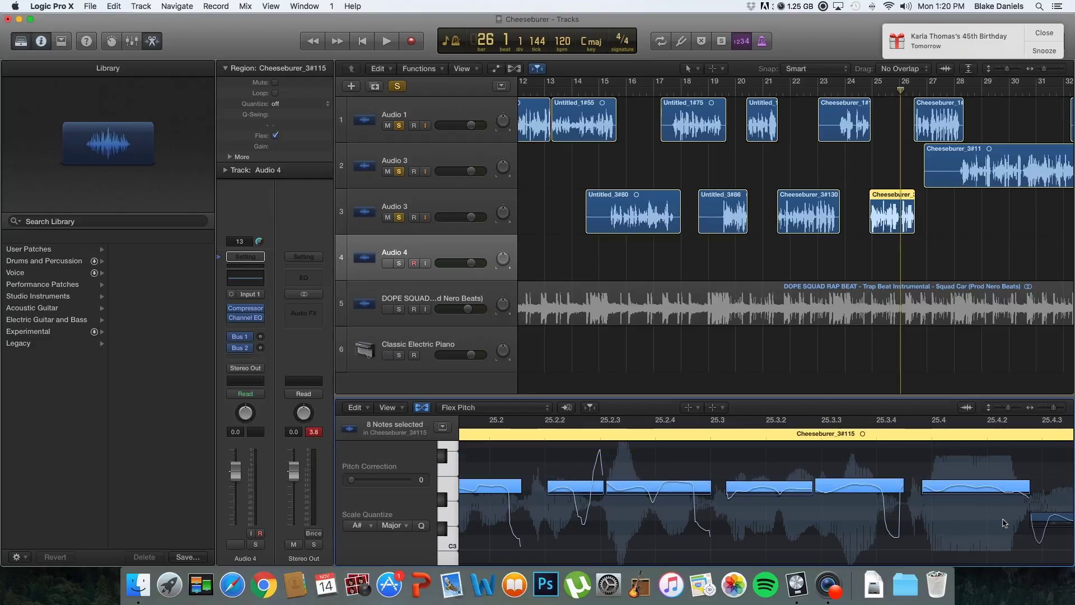
right_click(699, 494)
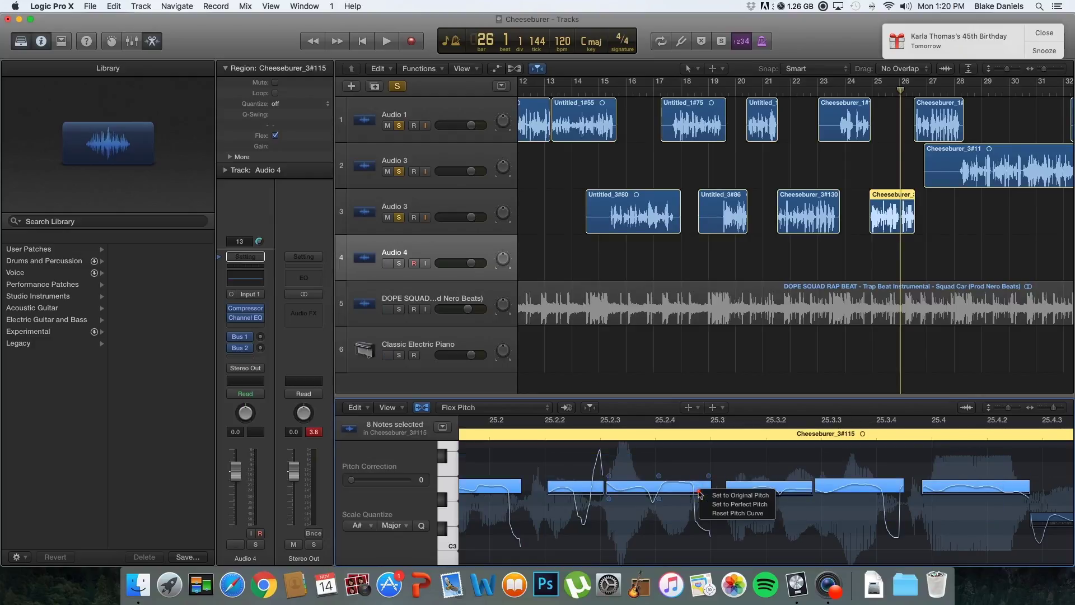
click(727, 505)
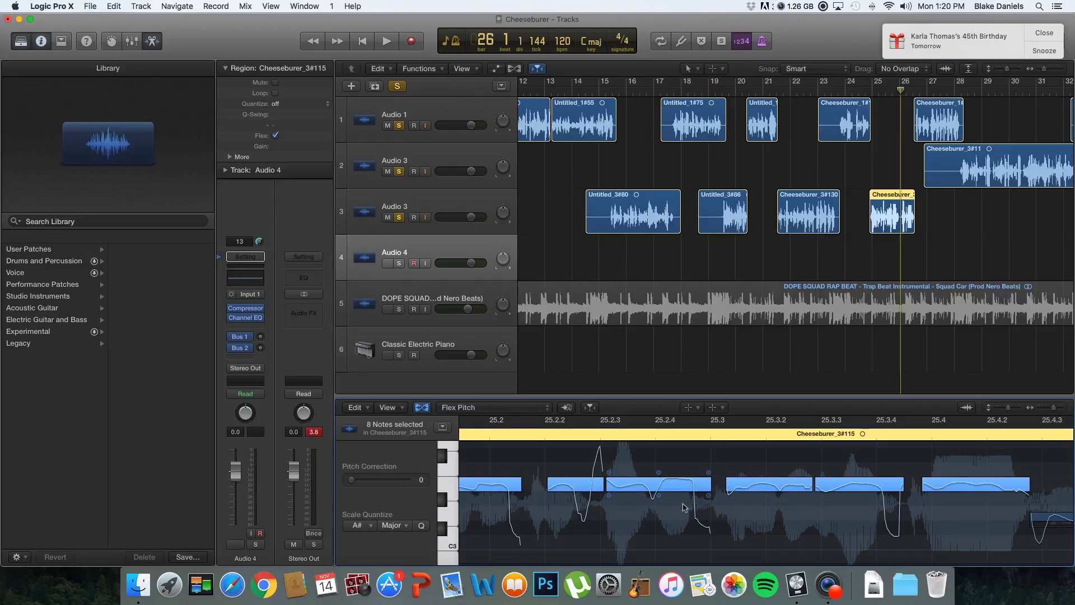
mouse_move(660, 500)
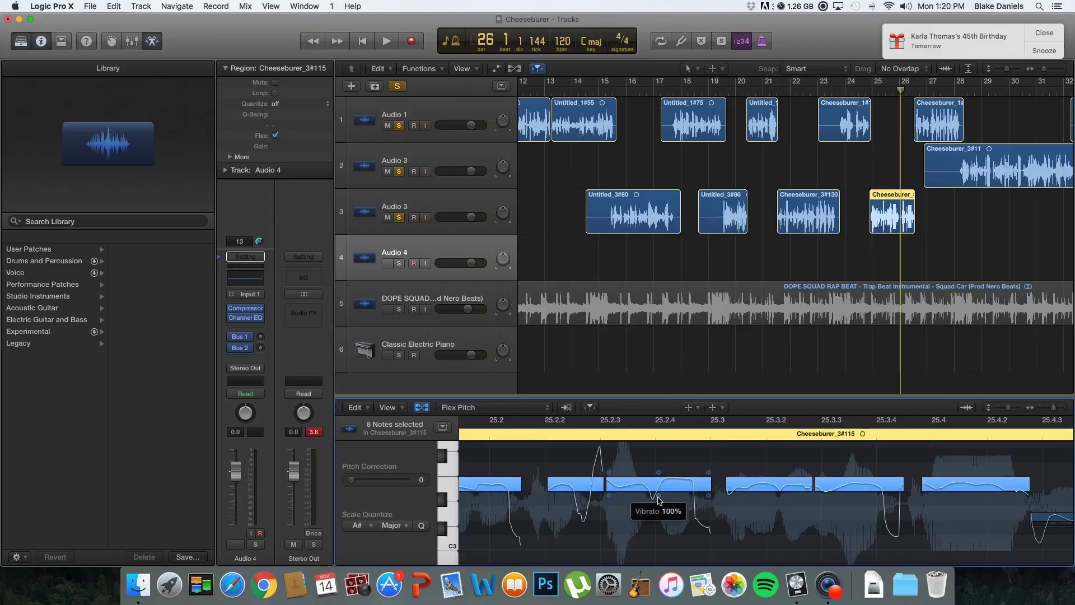
drag(658, 497, 665, 521)
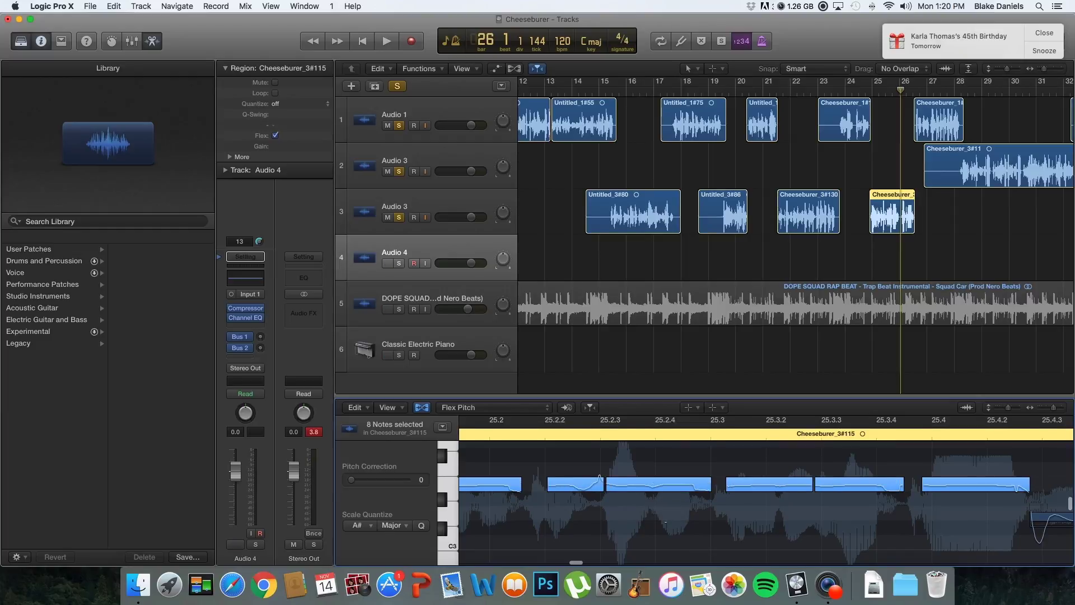
Check the corrected notes of Cheeseburer_3#115 by playback from about 24.4 and again from bar 25
scroll(665, 521, down, 5)
scroll(665, 521, left, 5)
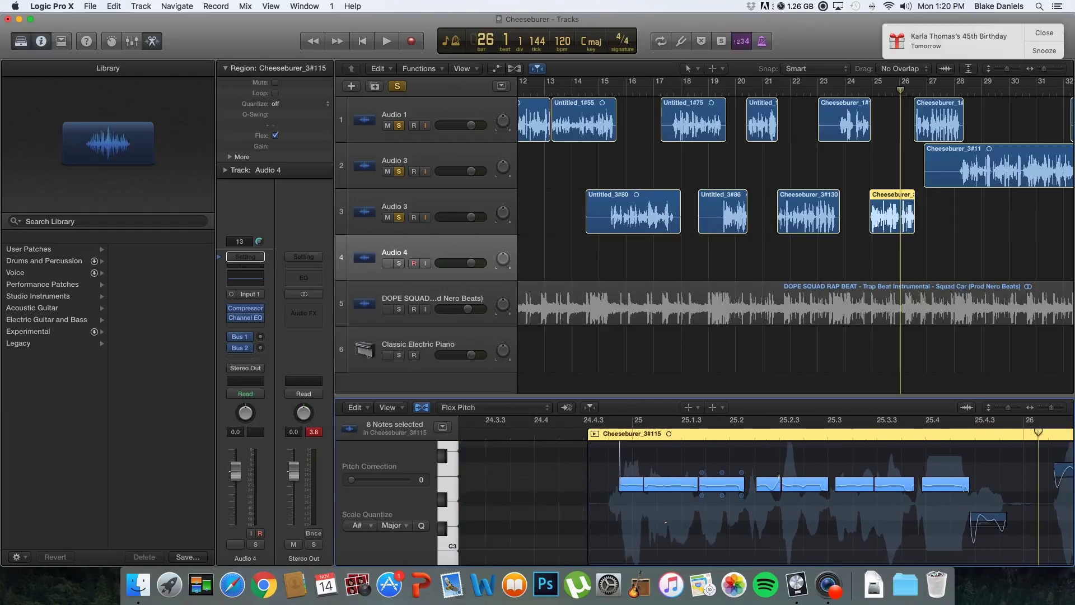
click(561, 434)
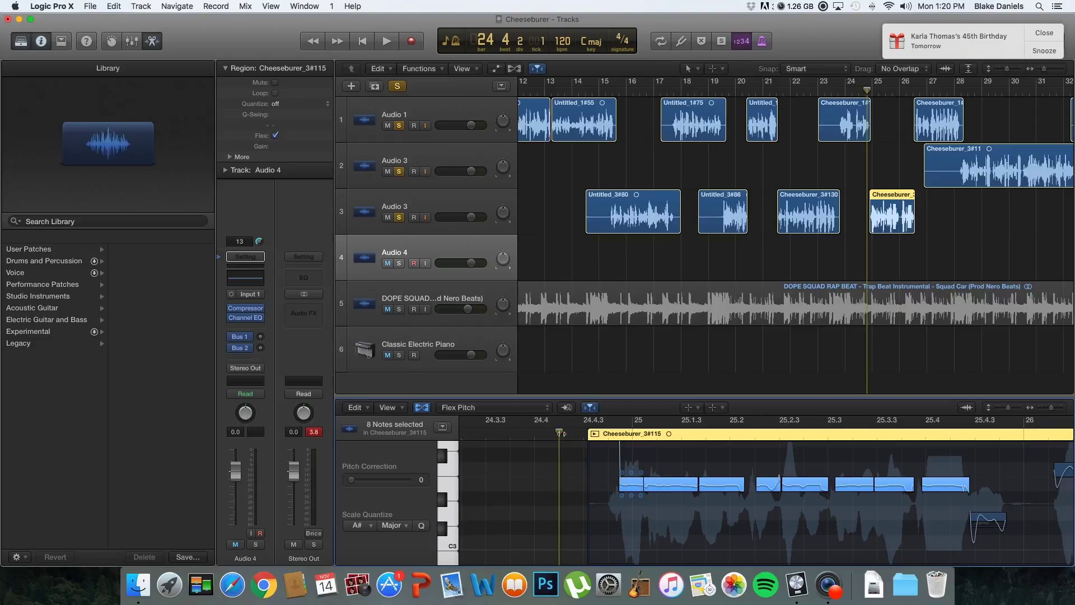
key(space)
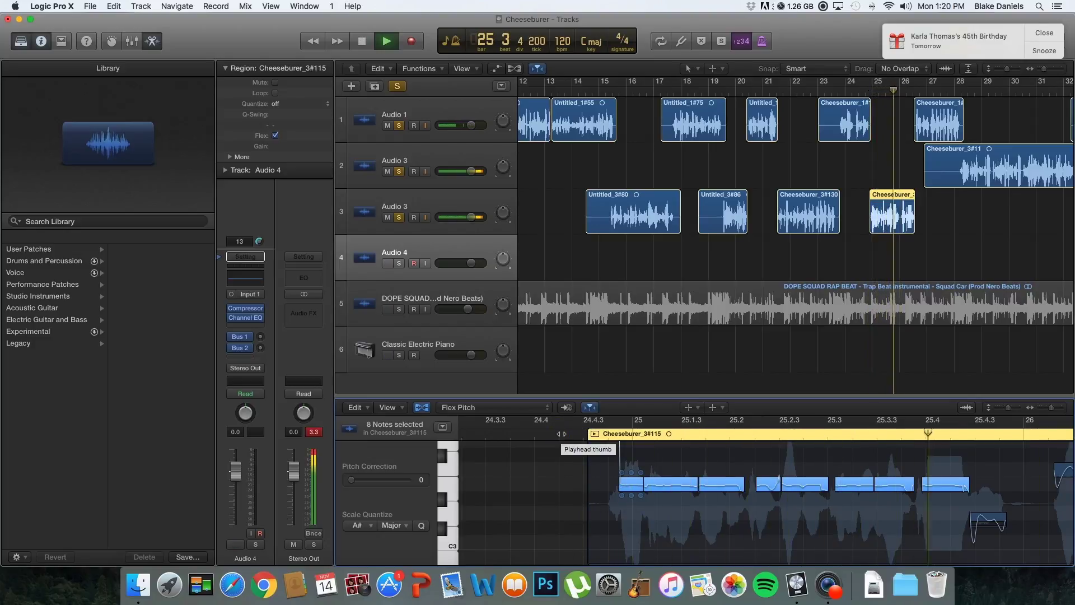
key(b)
key(space)
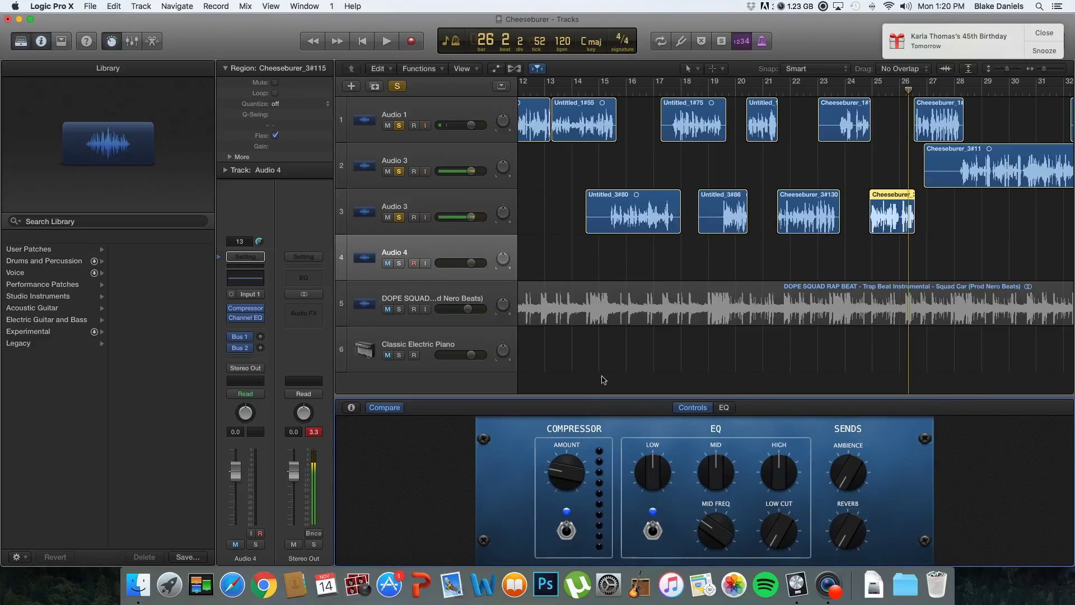
click(869, 88)
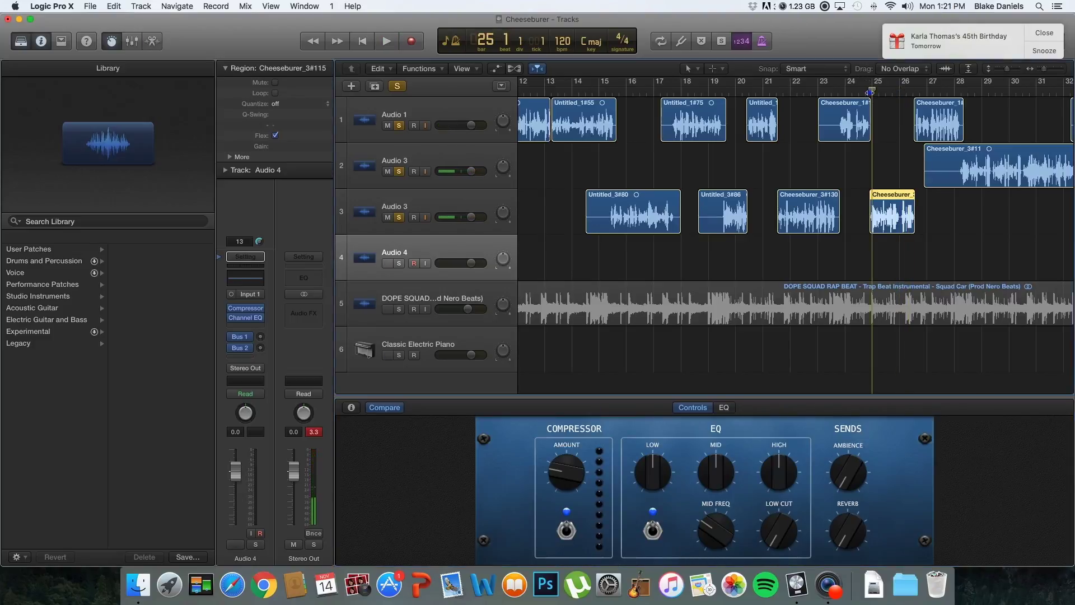
key(space)
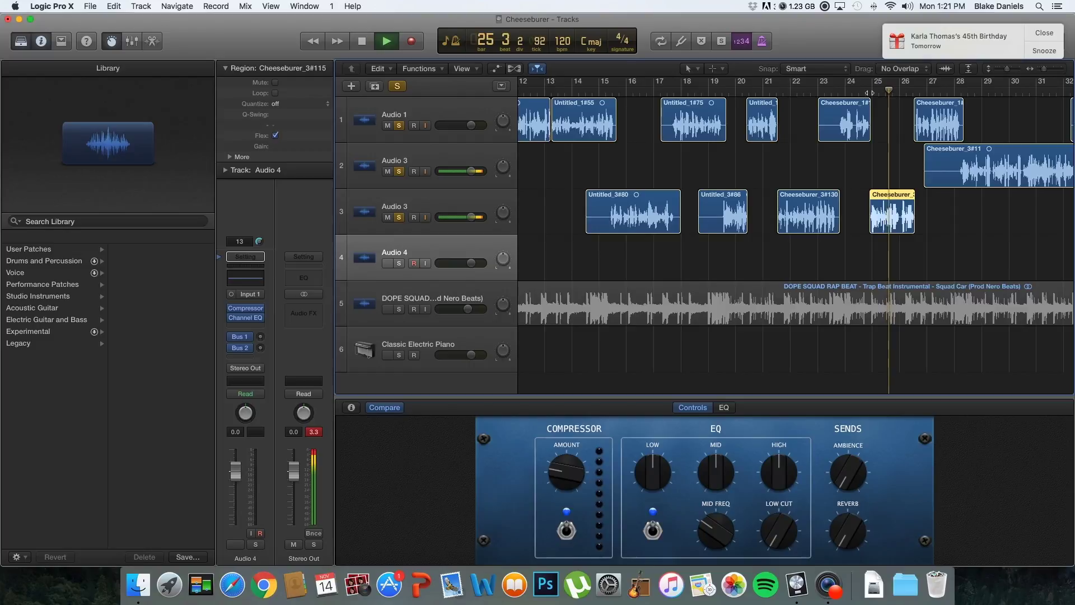
key(space)
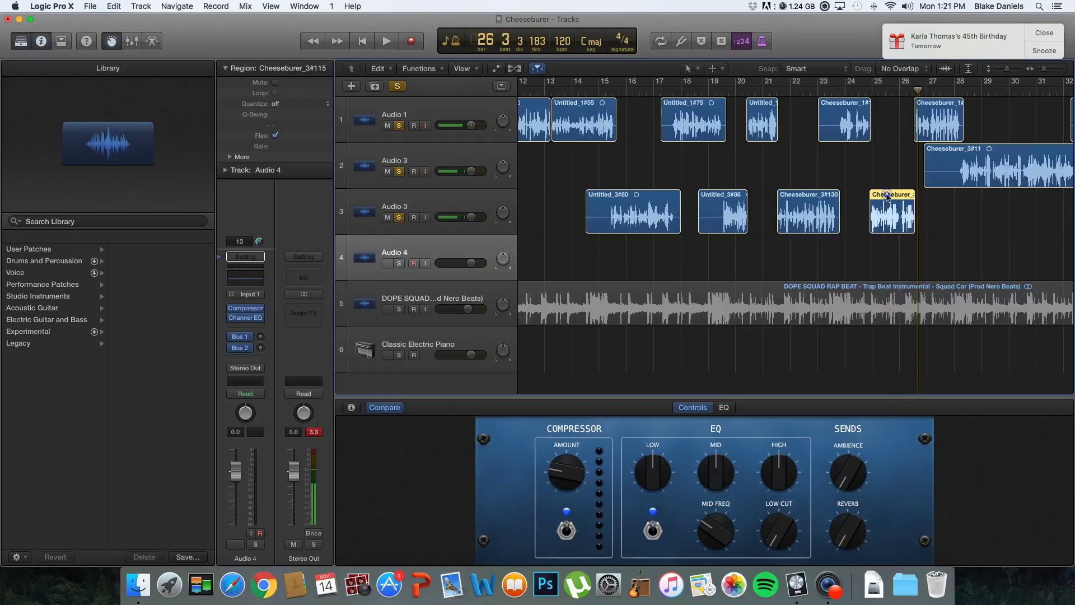
Reopen Cheeseburer_3#115 for Flex Pitch editing and raise the fine pitch of the low note at 25.4.3
double_click(888, 197)
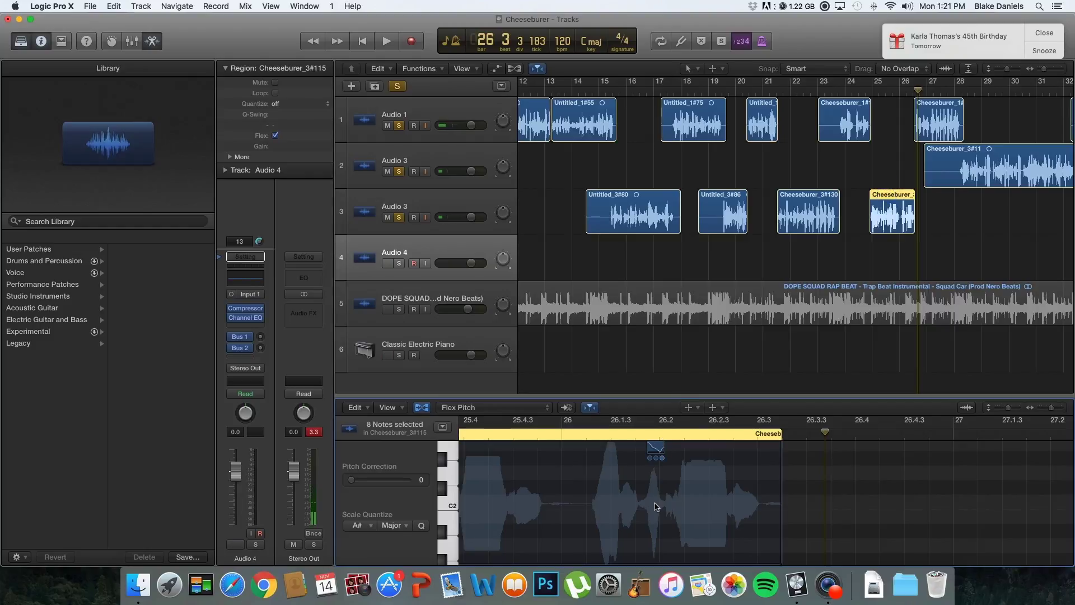
scroll(656, 507, left, 5)
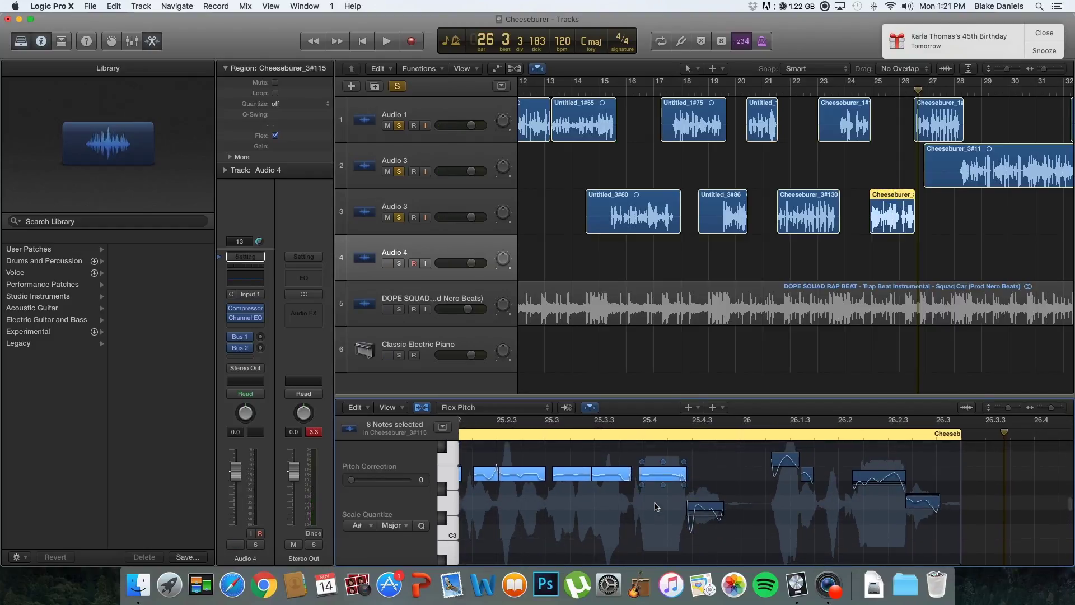
key(b)
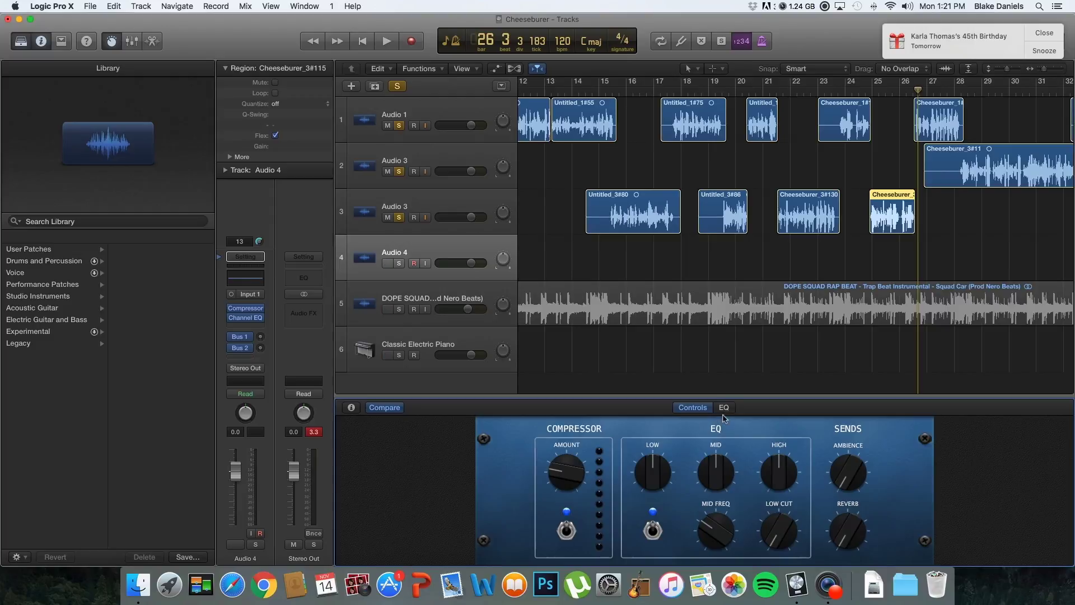
key(b)
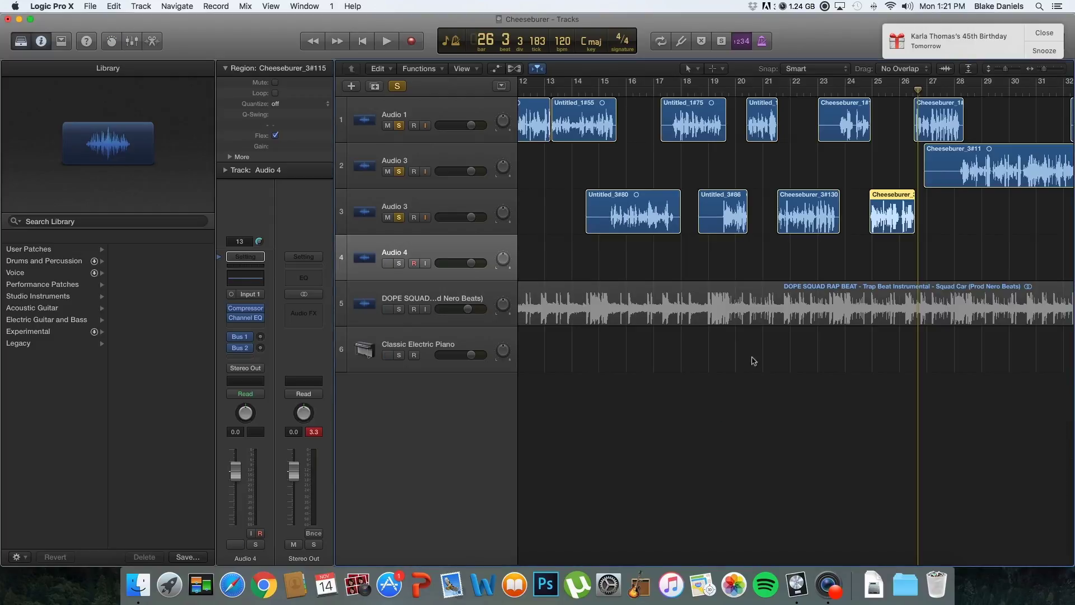
double_click(880, 199)
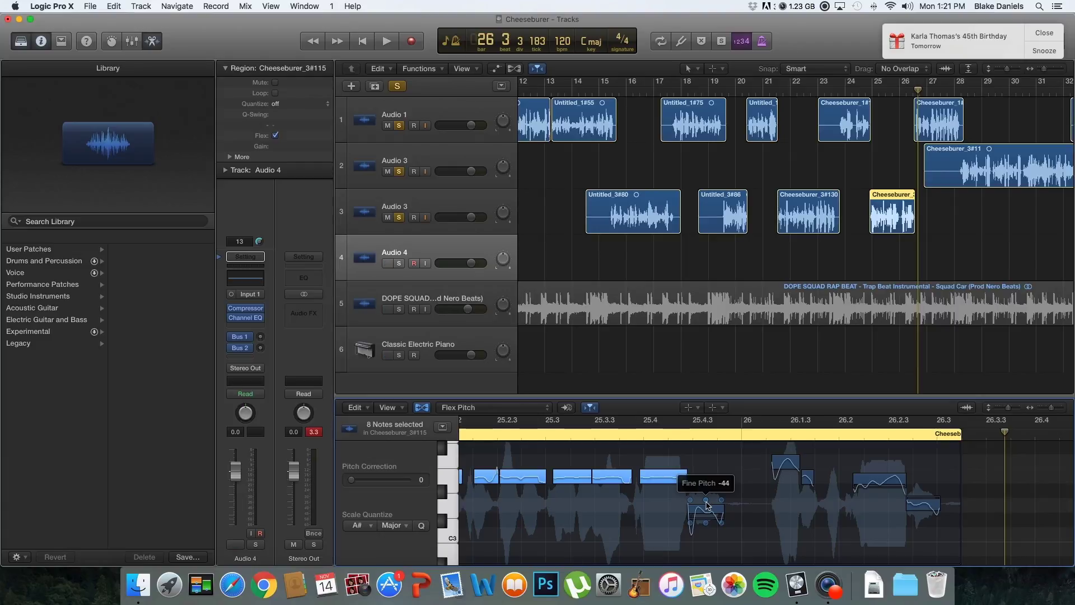
drag(709, 507, 710, 493)
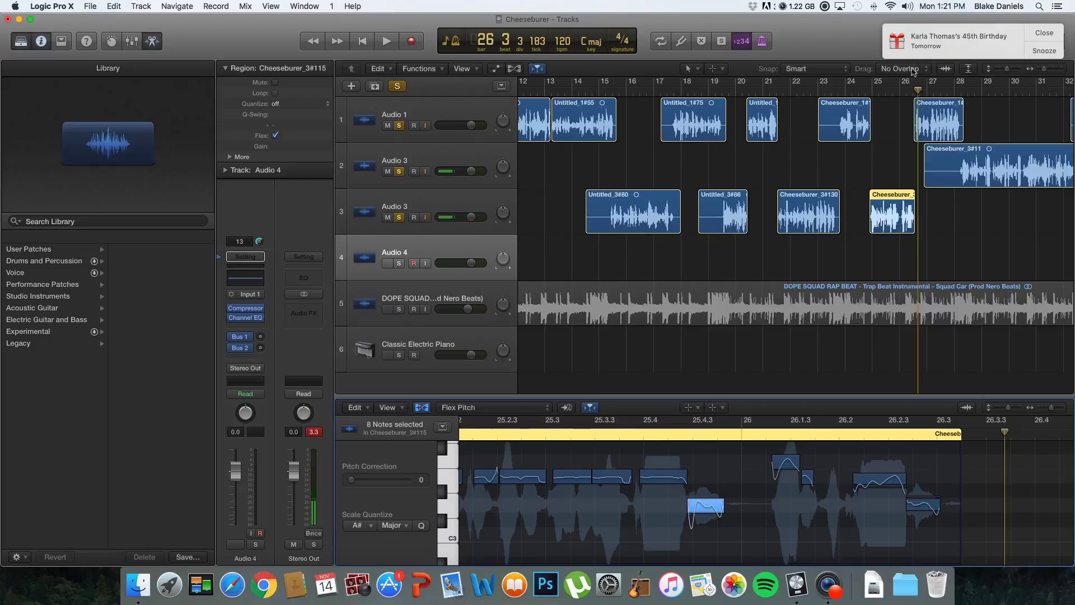
Play the end of Cheeseburer_3#115 and replay from bar 25 past bar 27 to check the adjusted note
click(894, 89)
key(space)
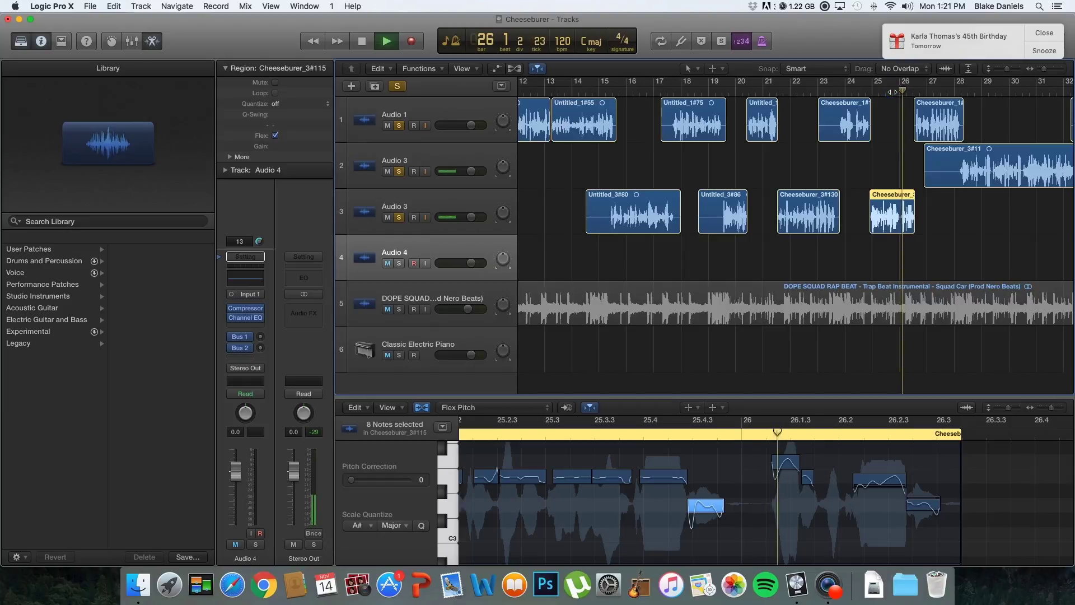
click(876, 81)
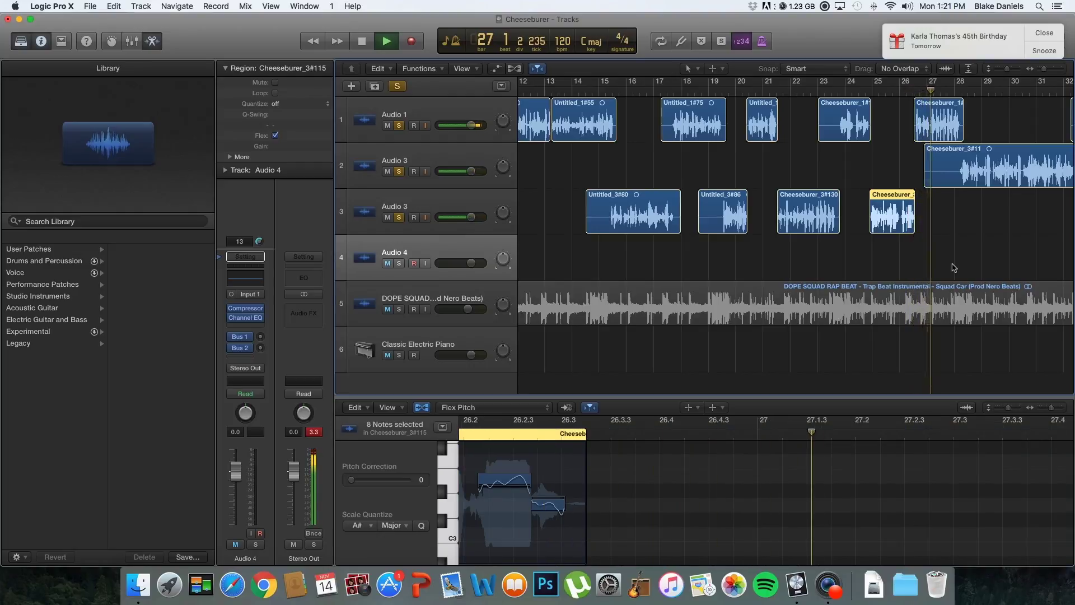
key(space)
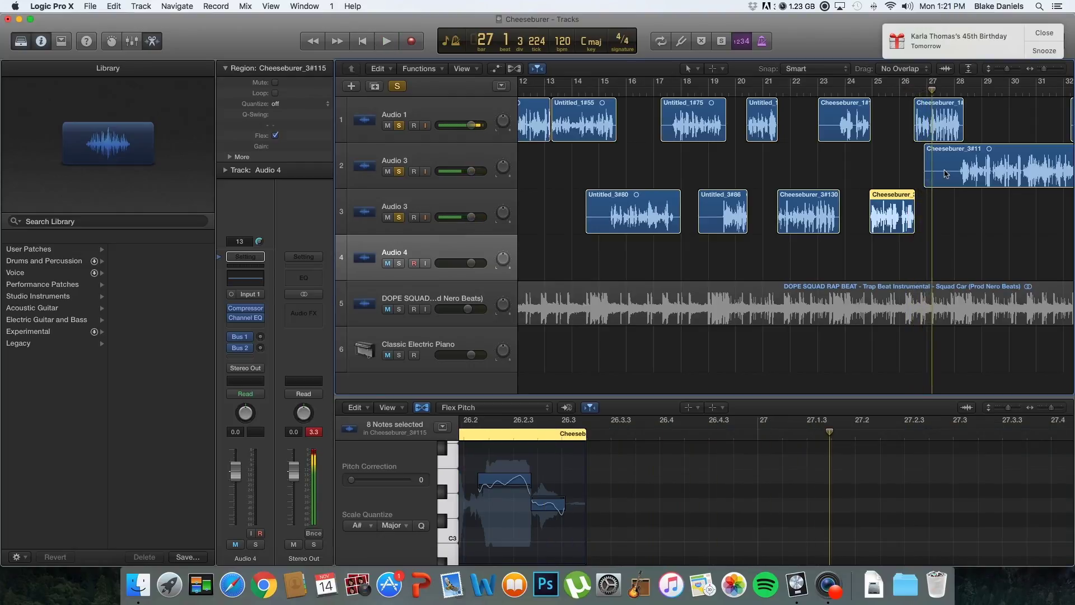
Open Cheeseburer_1#157 on Audio 1 for Flex Pitch editing and play it from its start past bar 27
click(932, 108)
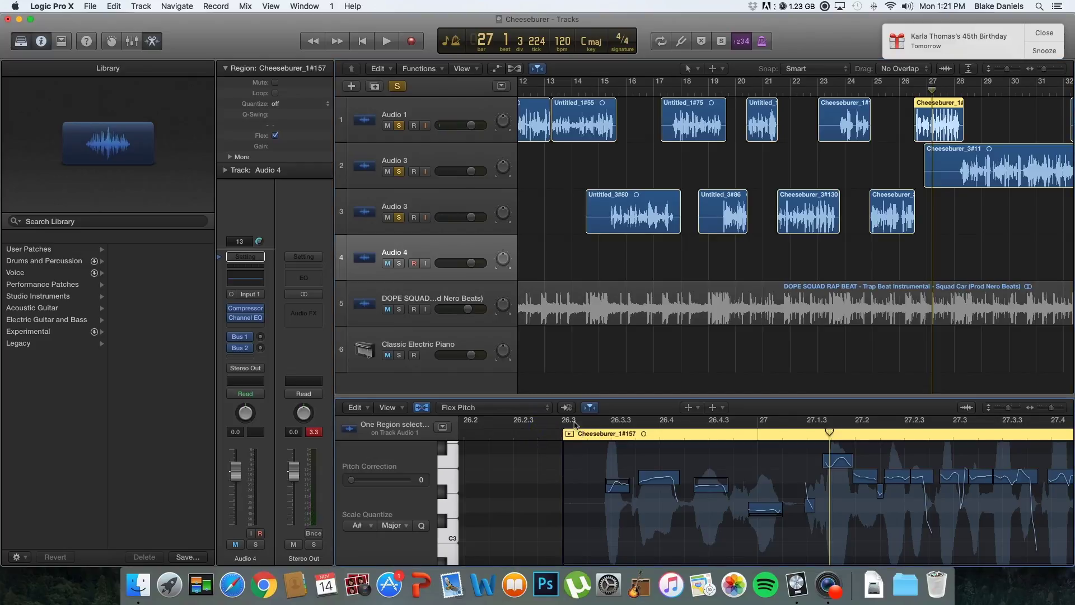
click(561, 436)
key(space)
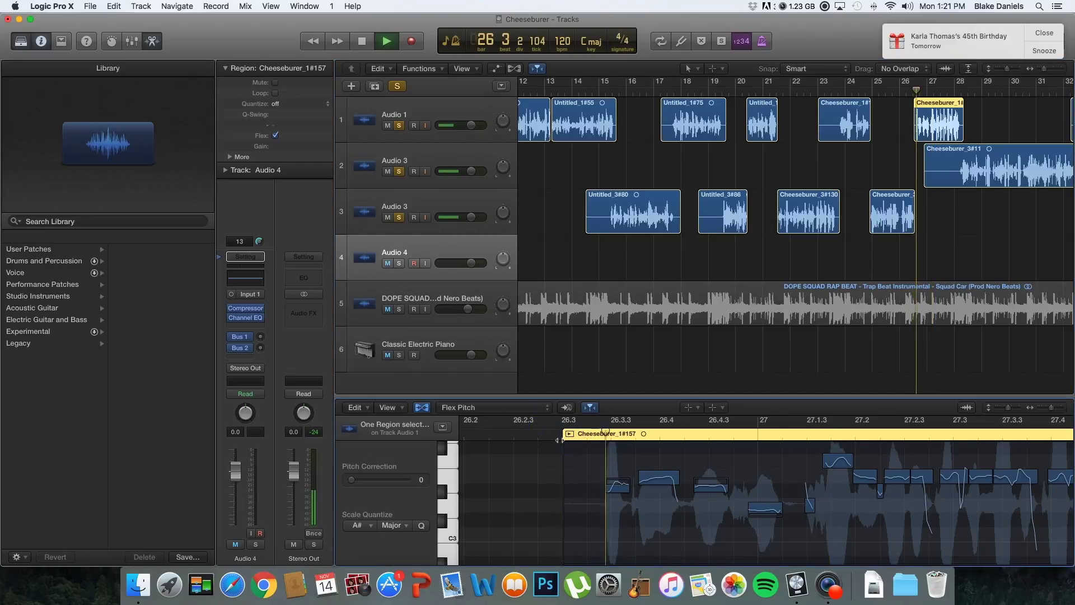
key(space)
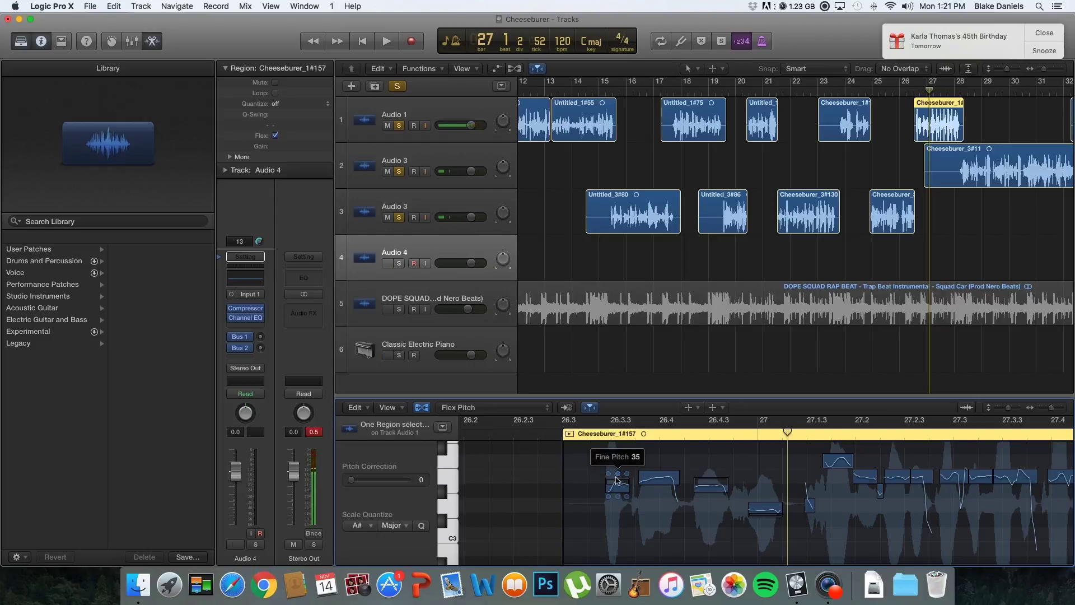
Raise the fine pitch of the first note in Cheeseburer_1#157 and check it by playback
drag(618, 478, 618, 473)
key(space)
key(space)
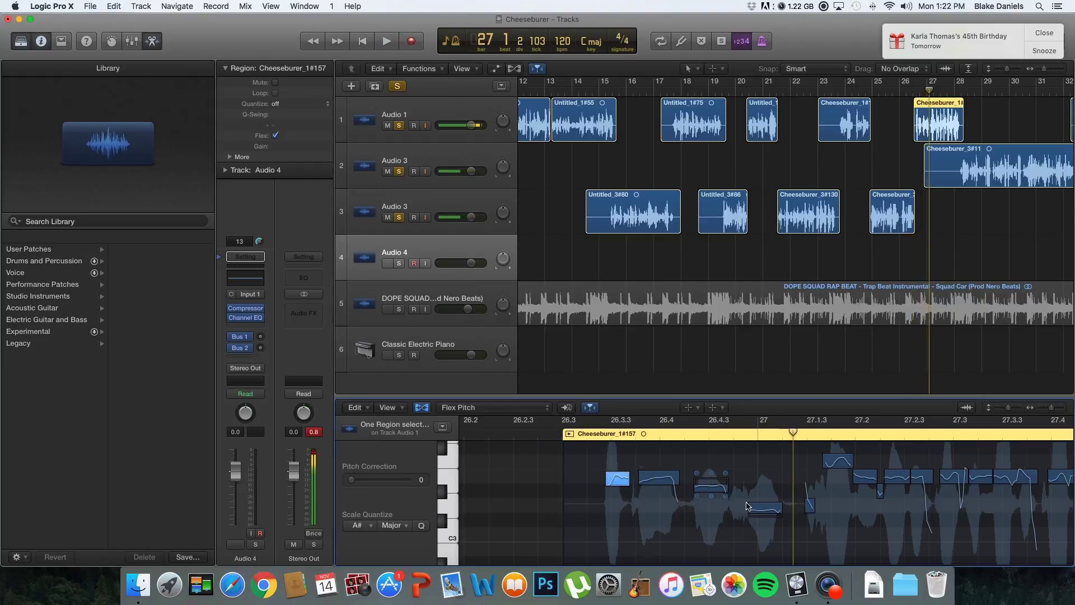
Set the fine pitch of the third note in Cheeseburer_1#157 to 0 and play the region from before its start
drag(711, 473, 711, 465)
drag(723, 528, 722, 602)
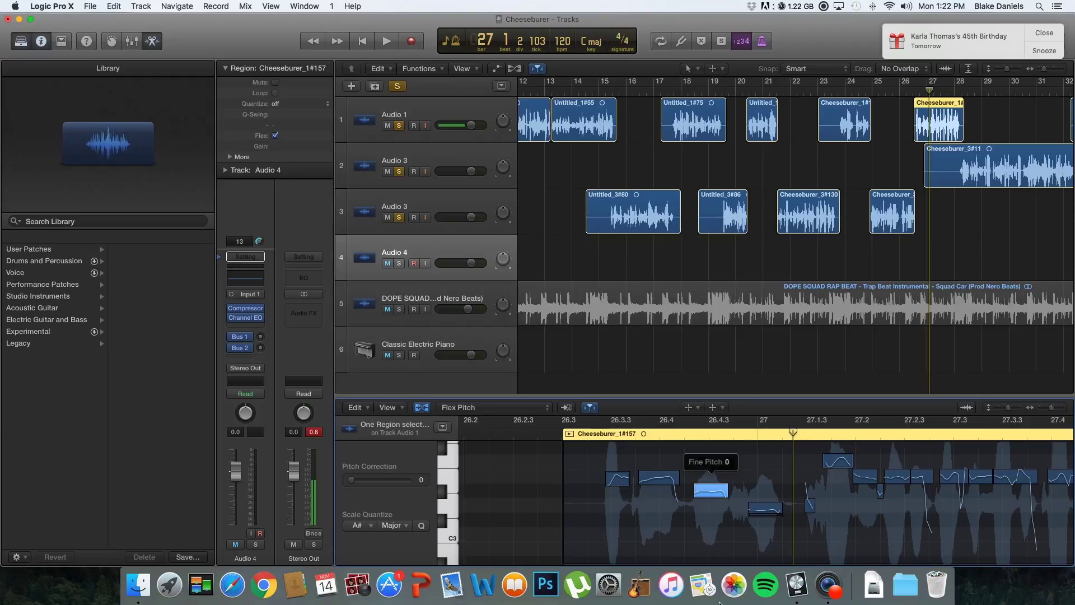
click(550, 438)
key(space)
key(space)
Set the fine pitch of the third note in Cheeseburer_1#157 to 45 and replay from just after 26.3.3
drag(713, 480, 706, 330)
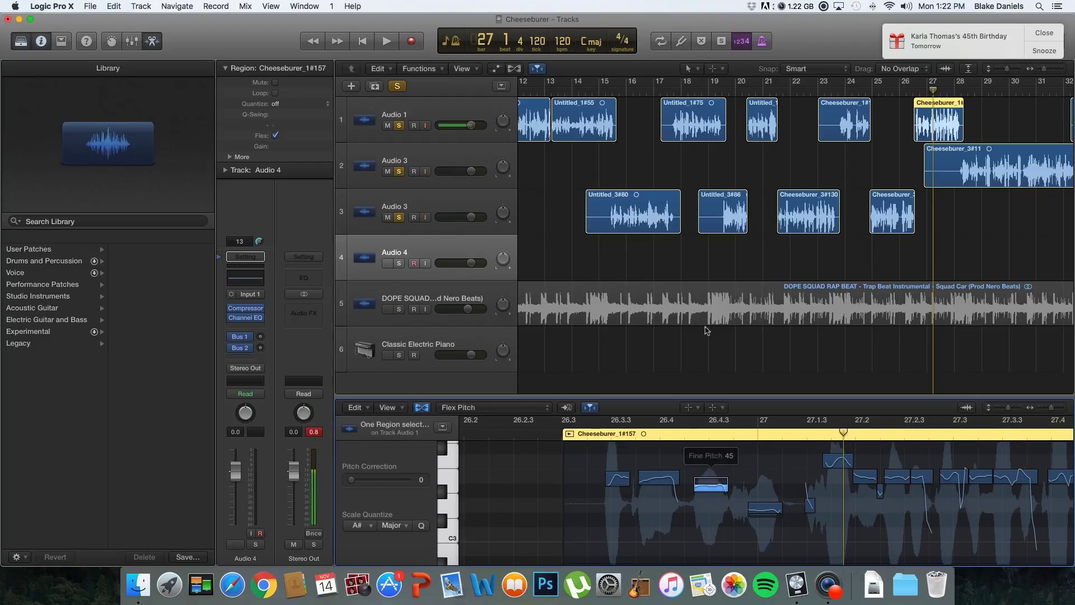
click(635, 432)
key(space)
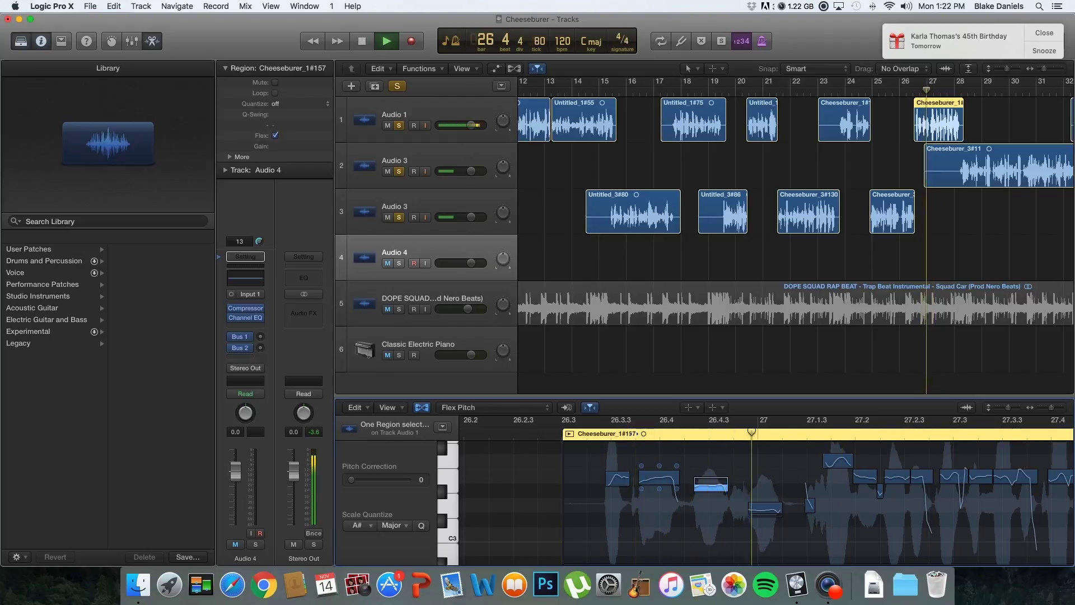
key(space)
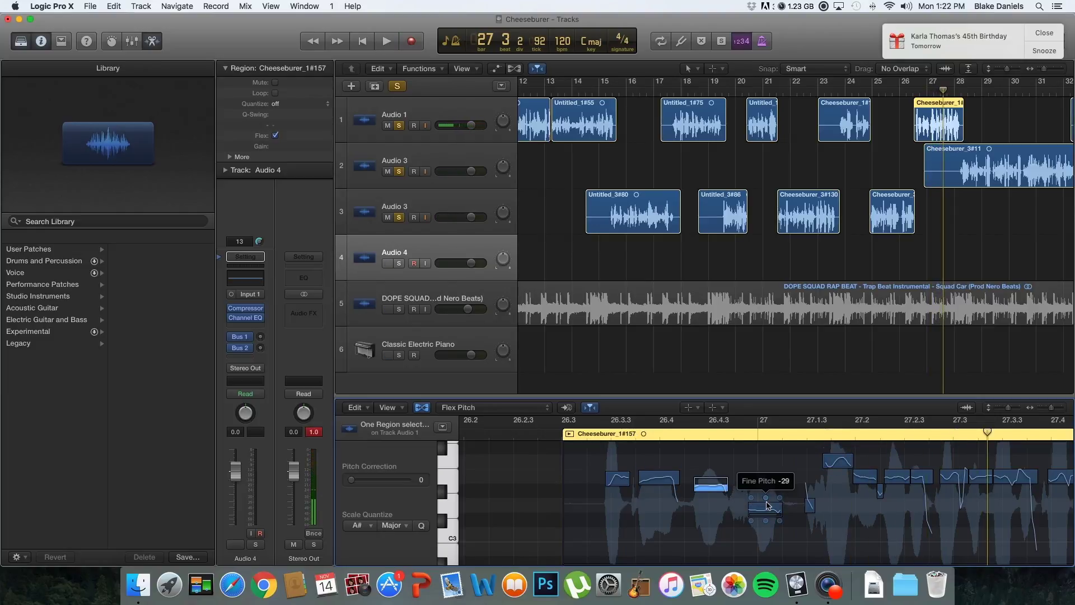
Raise the fine pitch of the fourth note in Cheeseburer_1#157 at bar 27 and play the song on past bar 37
drag(766, 502, 766, 497)
click(531, 430)
key(space)
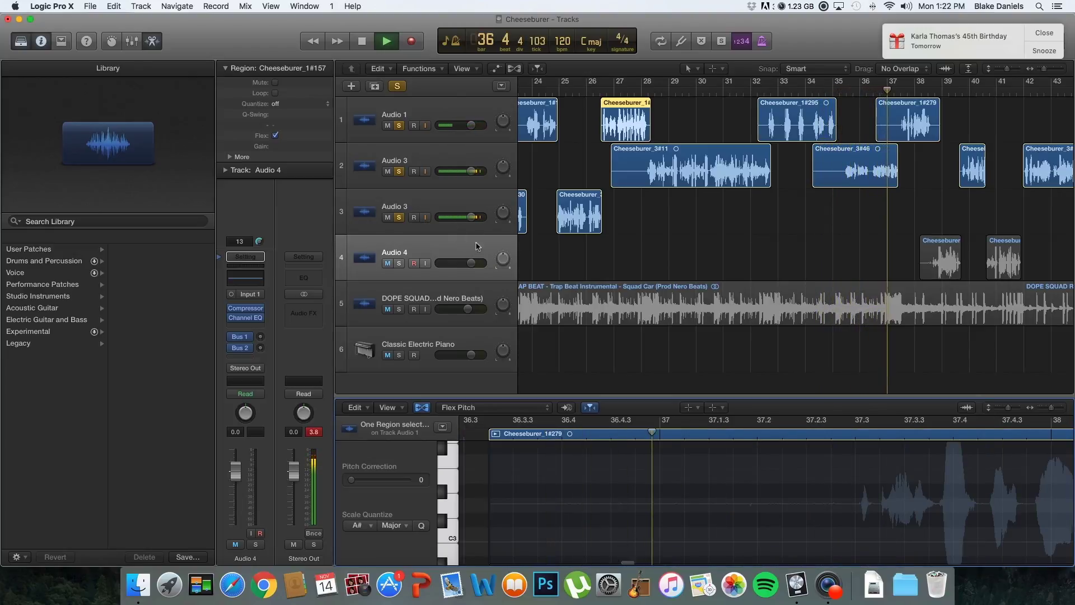
key(space)
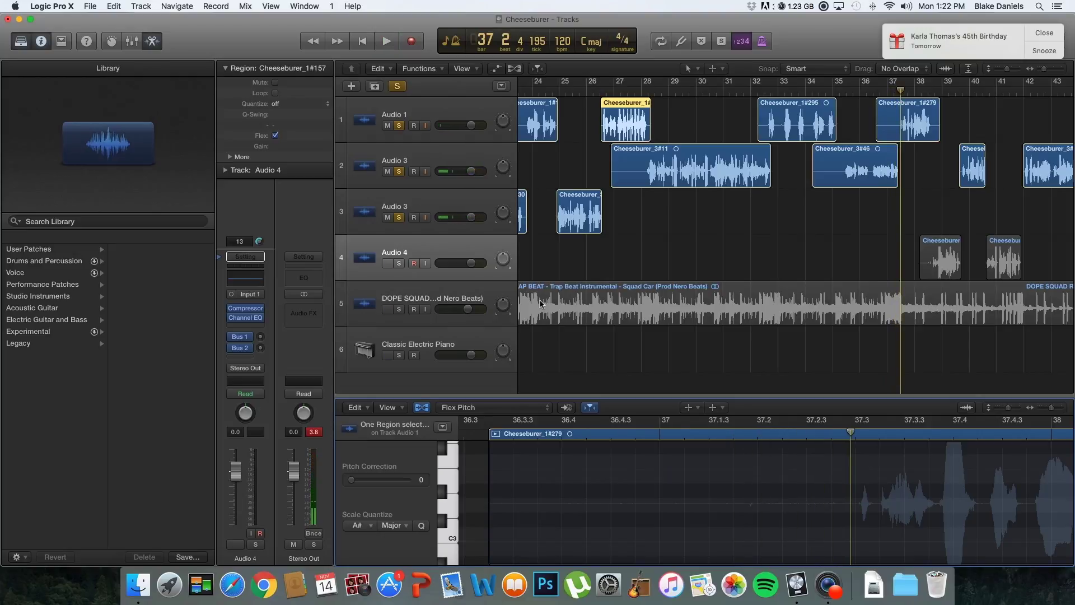
Save the Cheeseburer project and open the Better Than He Can project, closing the current one
click(91, 7)
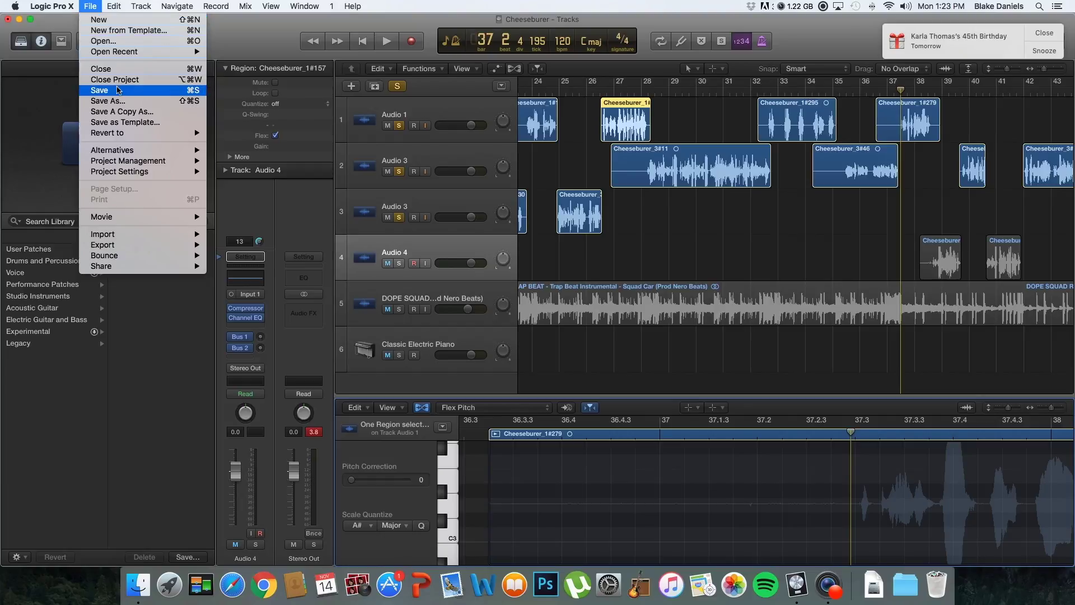
click(114, 91)
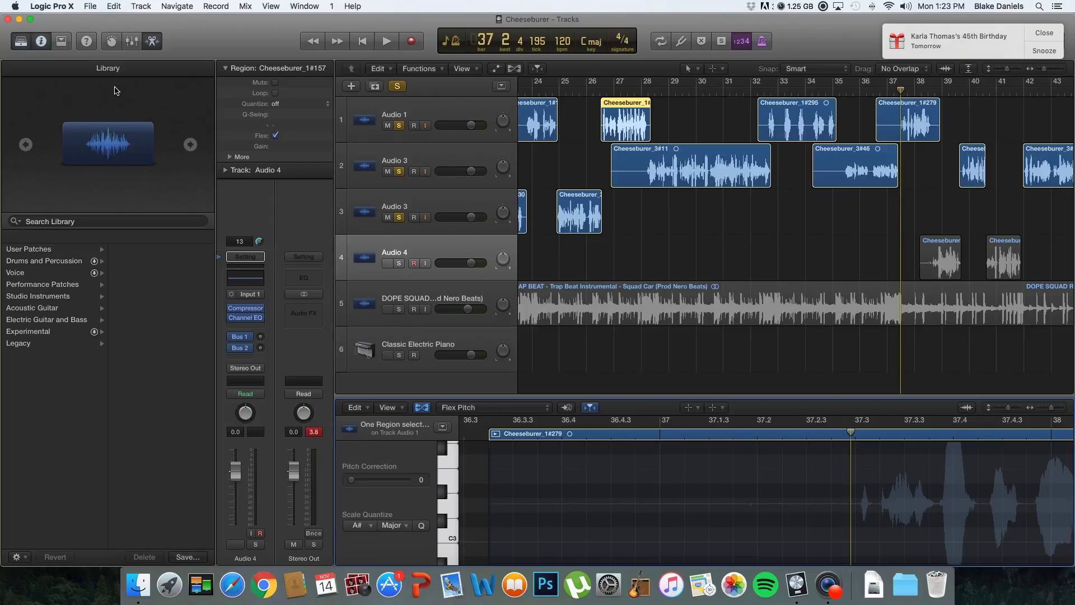
click(88, 6)
click(113, 44)
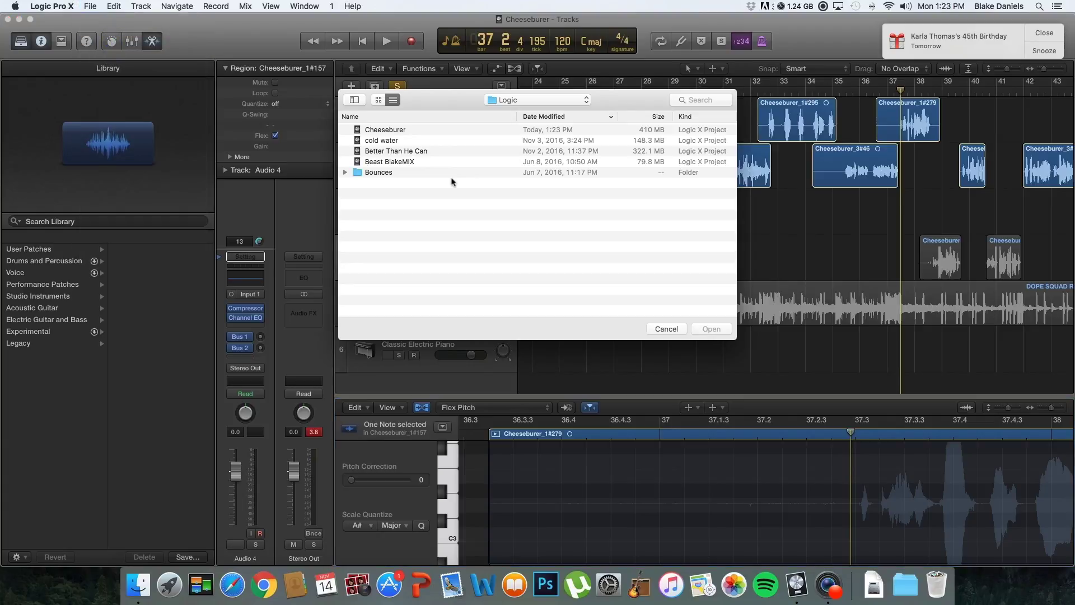
click(381, 152)
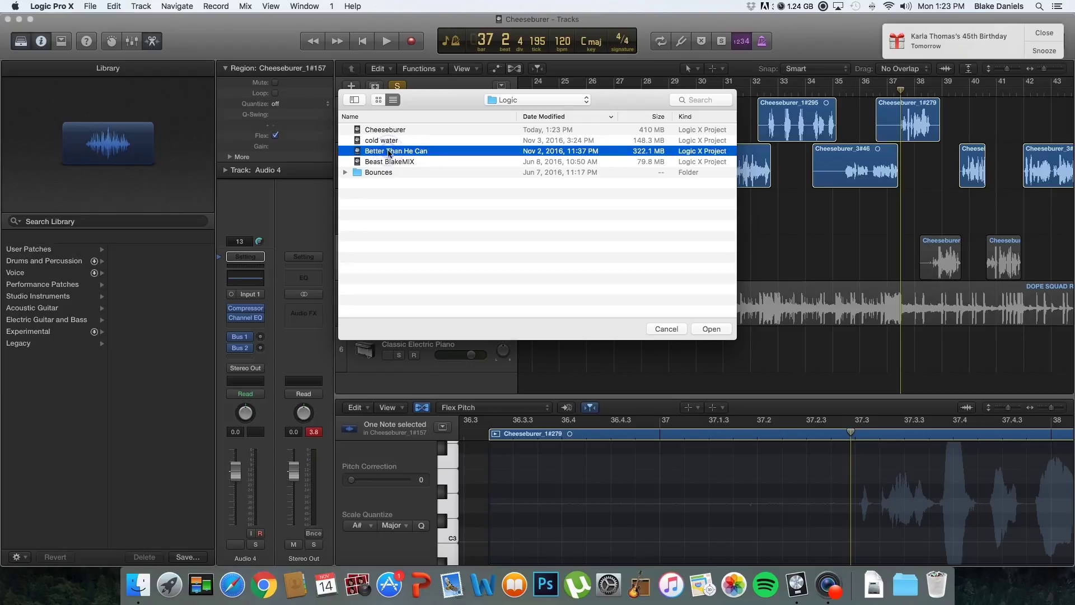
click(714, 332)
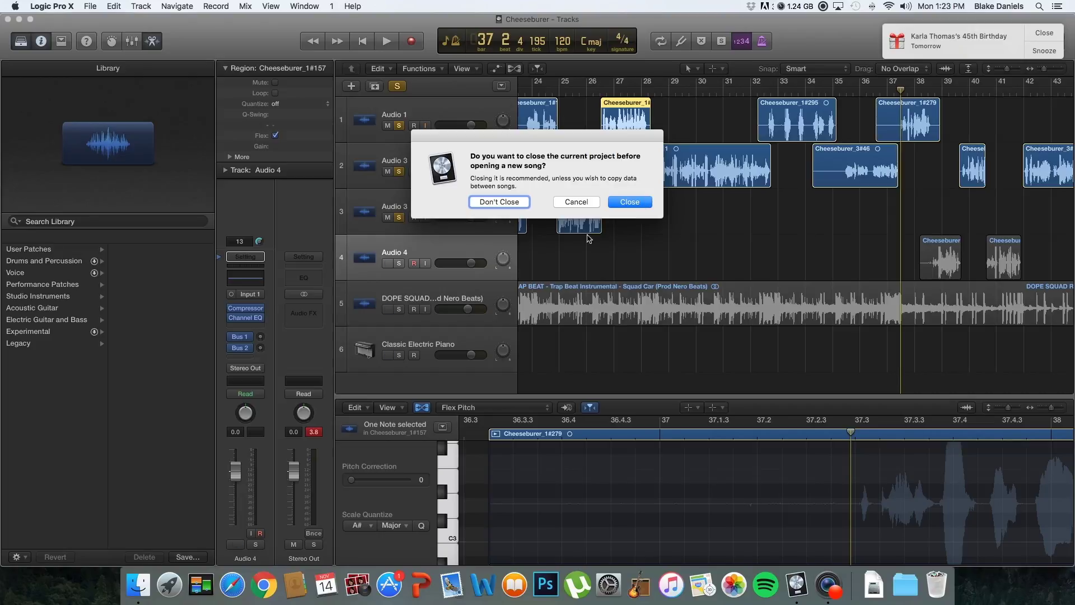
click(628, 204)
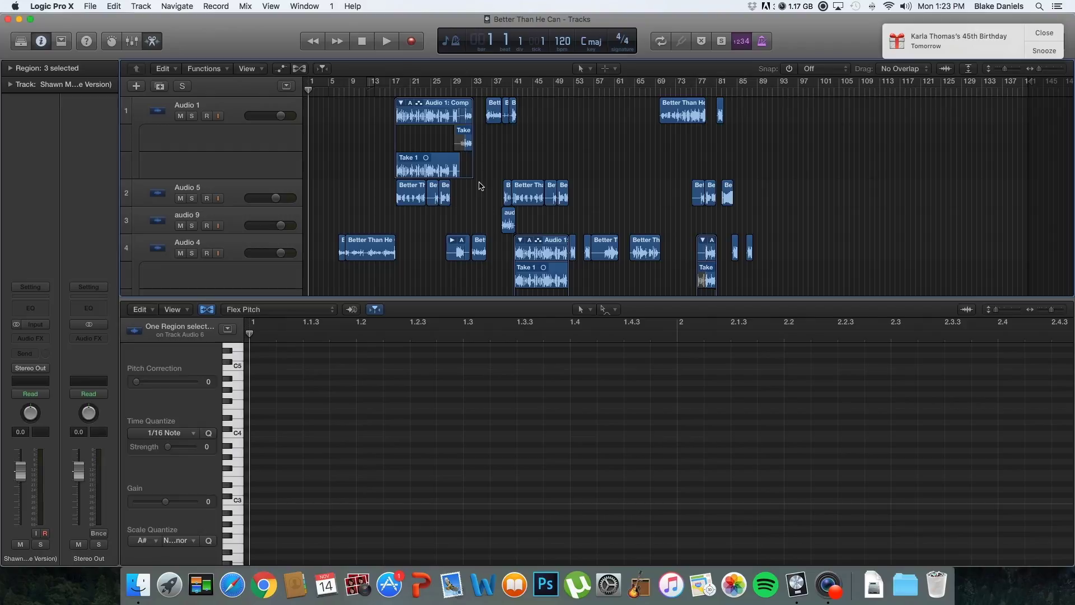
Stop playback and mute the Shawn Mendes karaoke version backing track
key(space)
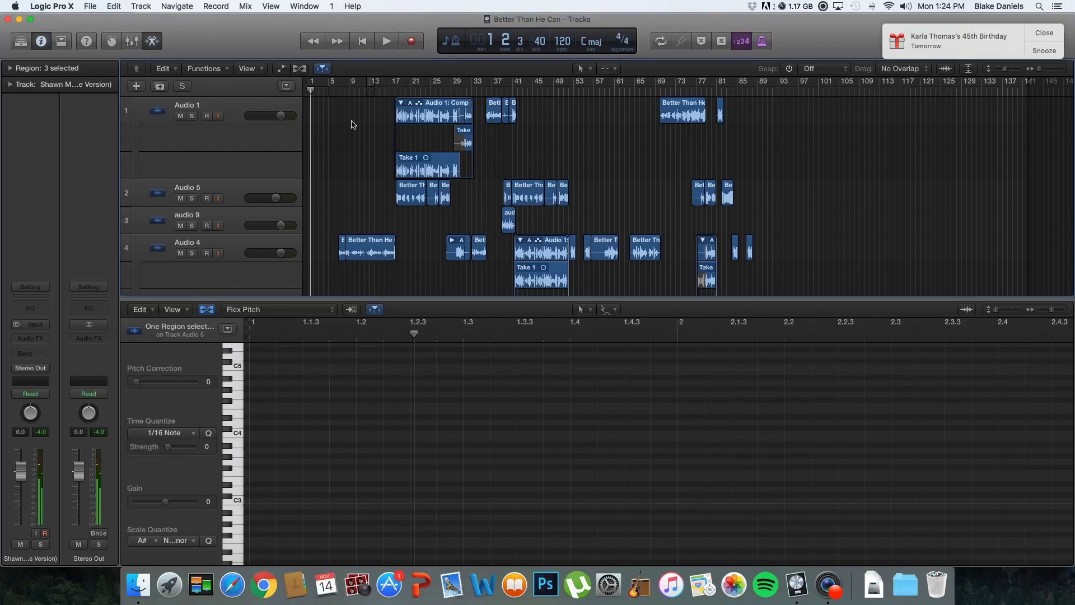
key(z)
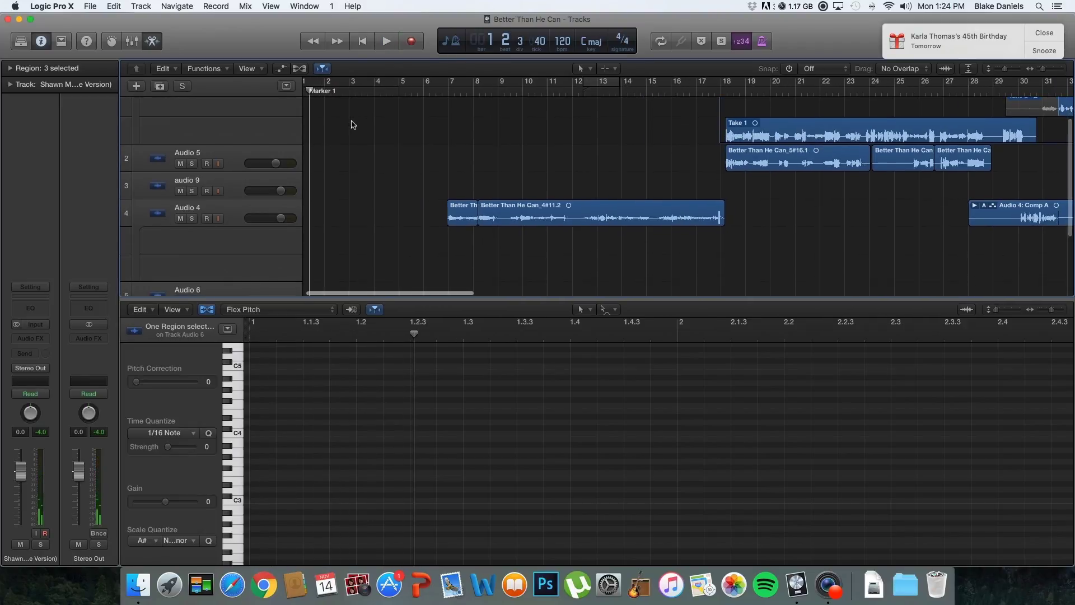
scroll(352, 125, down, 2)
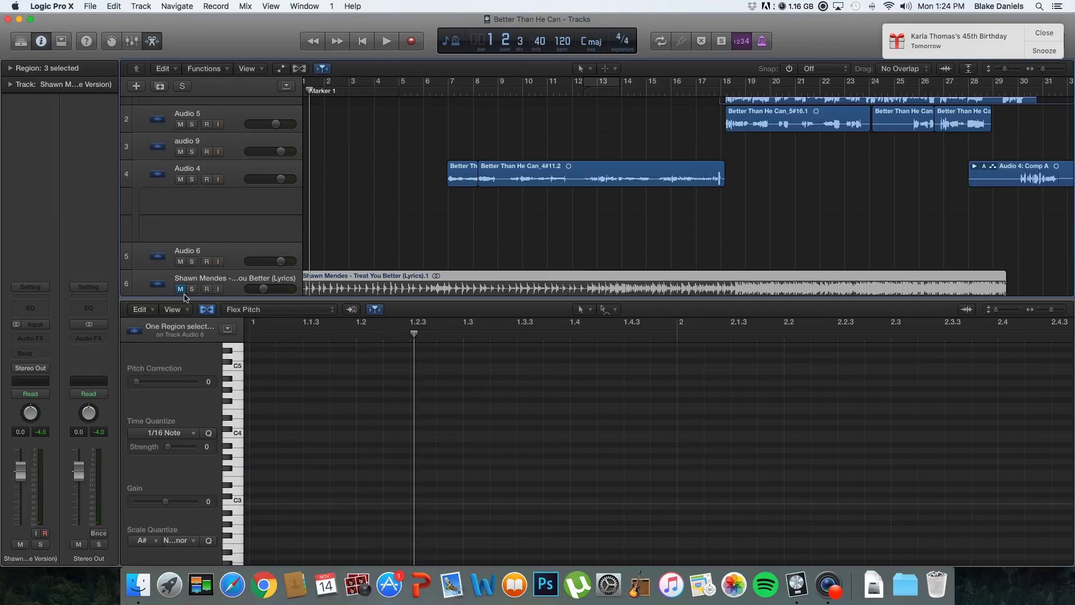
scroll(188, 280, down, 1)
scroll(187, 280, down, 1)
click(180, 288)
scroll(203, 174, up, 1)
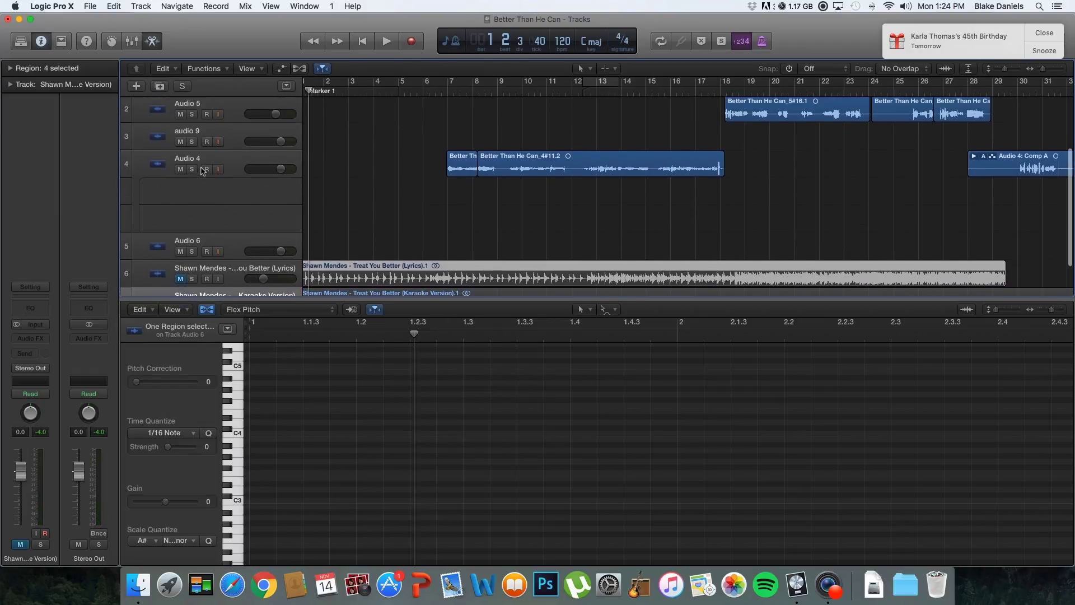
Play from bar 6 to listen to the first vocal regions on Audio 4
scroll(202, 171, up, 2)
click(431, 93)
key(space)
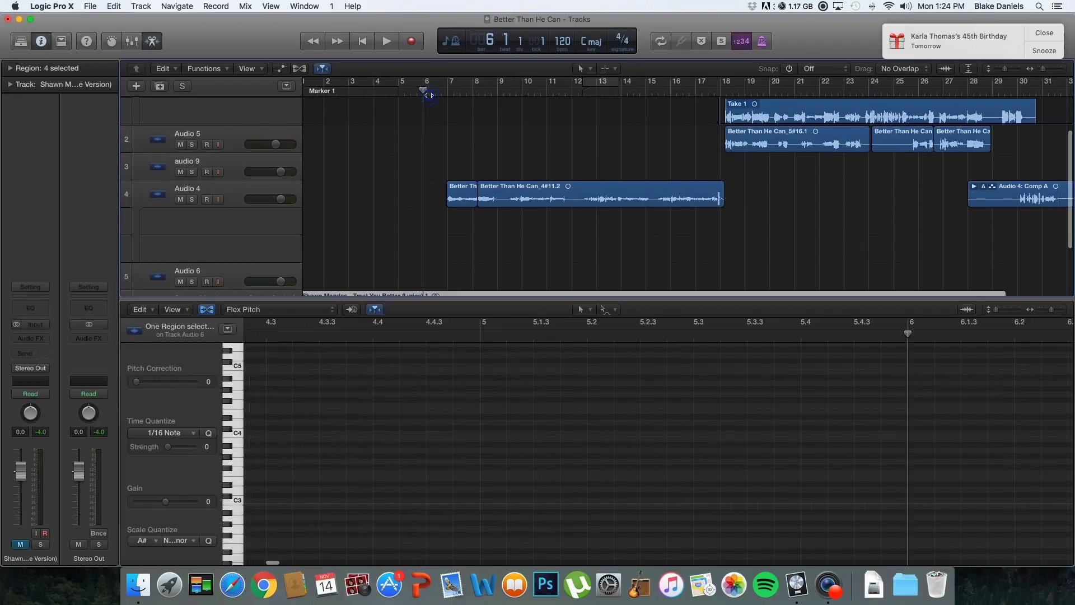
scroll(426, 224, right, 3)
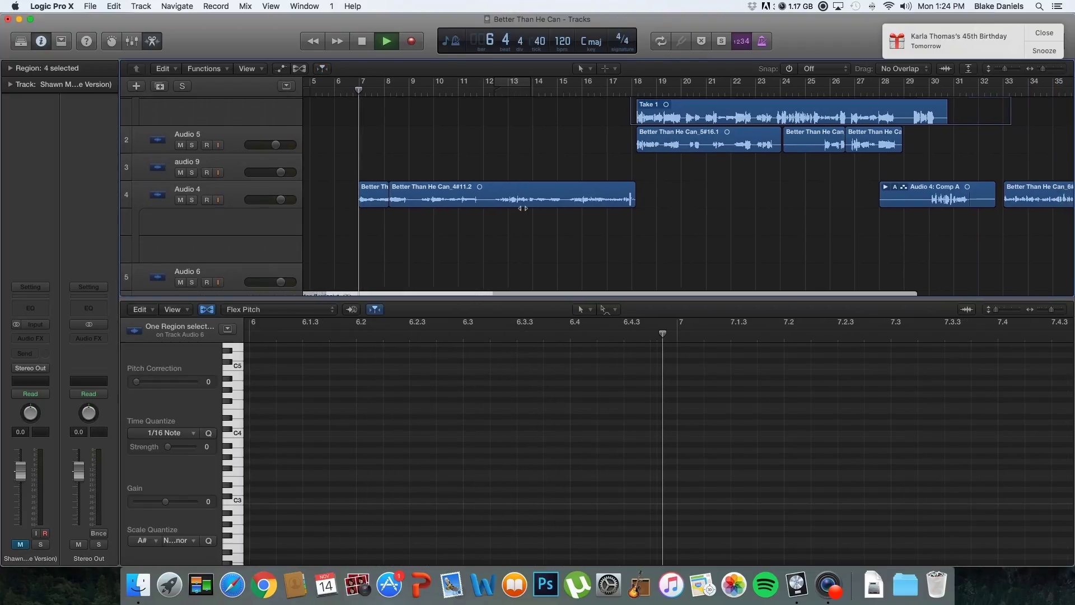
scroll(336, 242, up, 1)
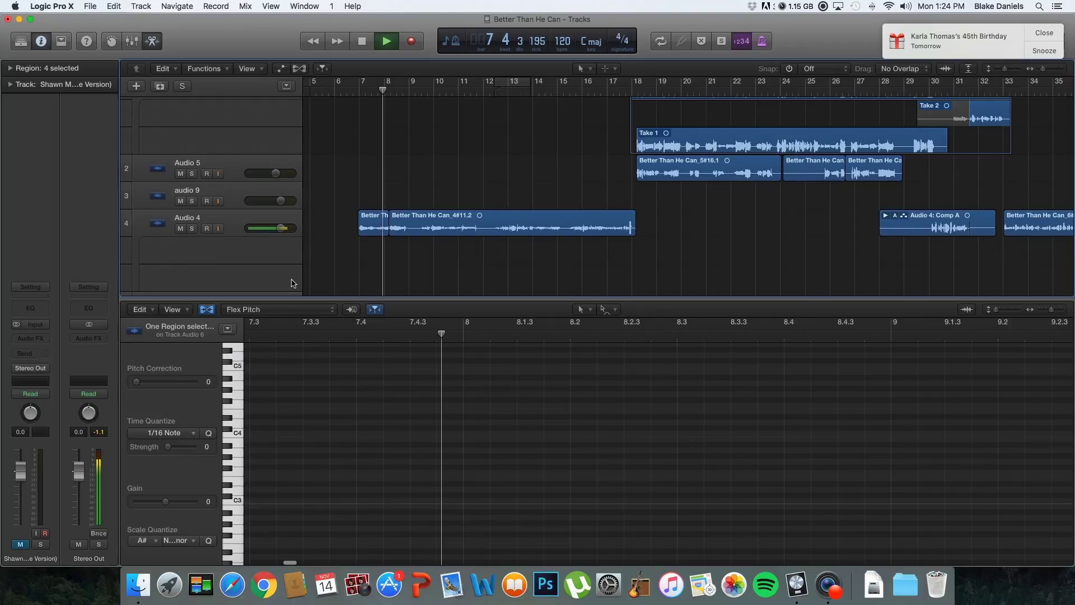
click(376, 220)
key(space)
Open the first Audio 4 vocals for Flex Pitch editing and set the fine pitch of the long note at 7.2 to 7
click(410, 220)
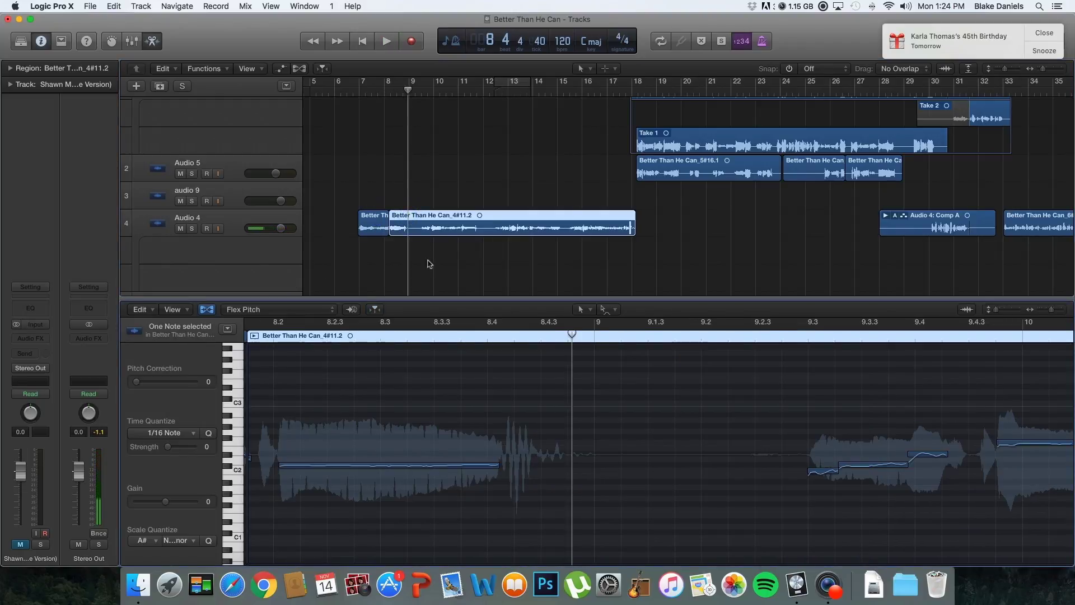
click(395, 96)
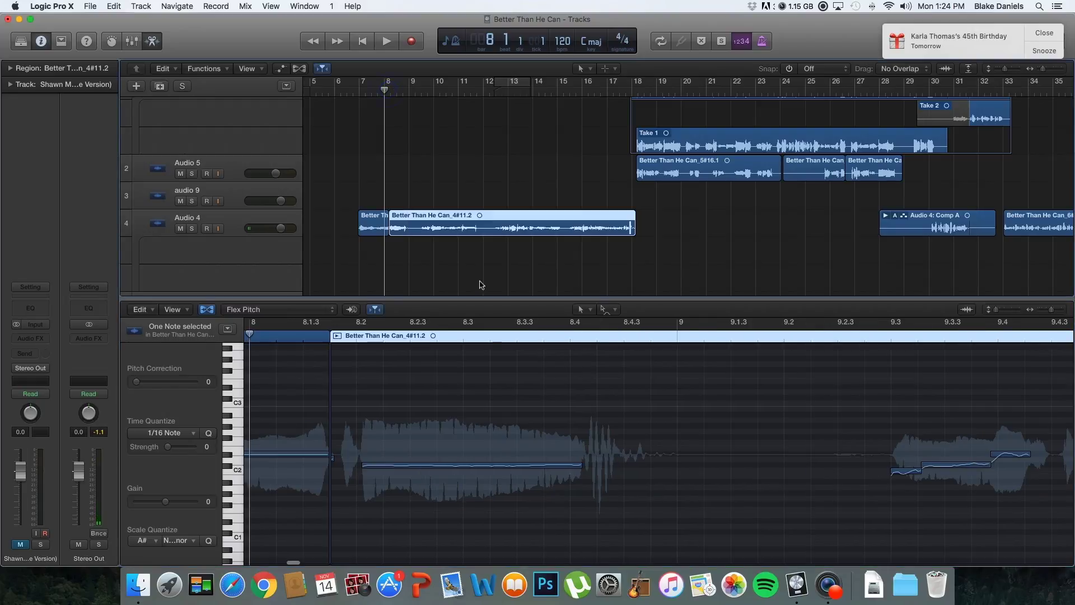
scroll(498, 480, left, 10)
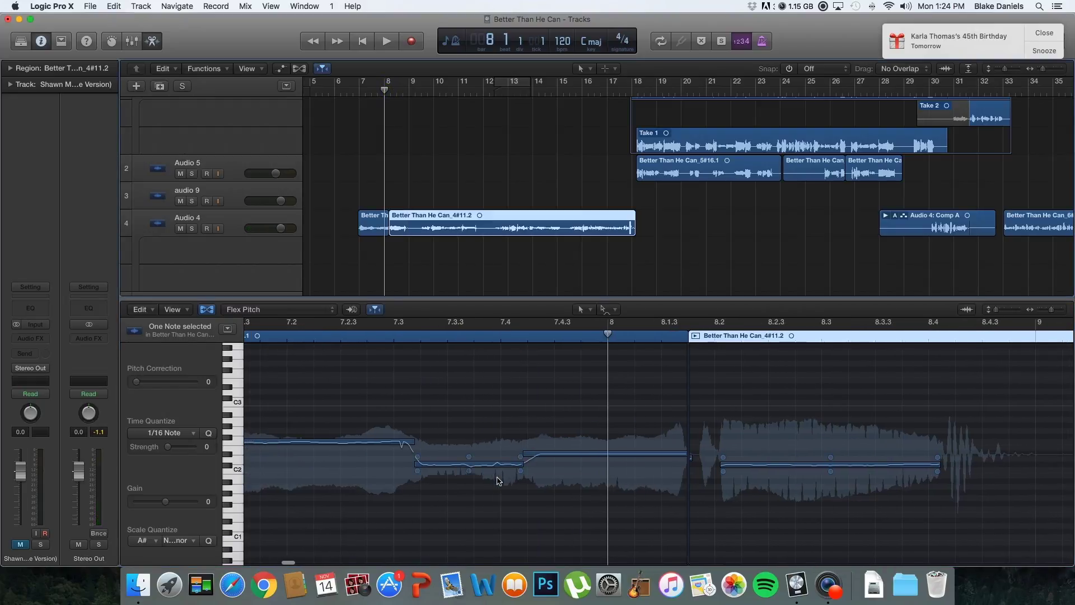
scroll(487, 483, left, 4)
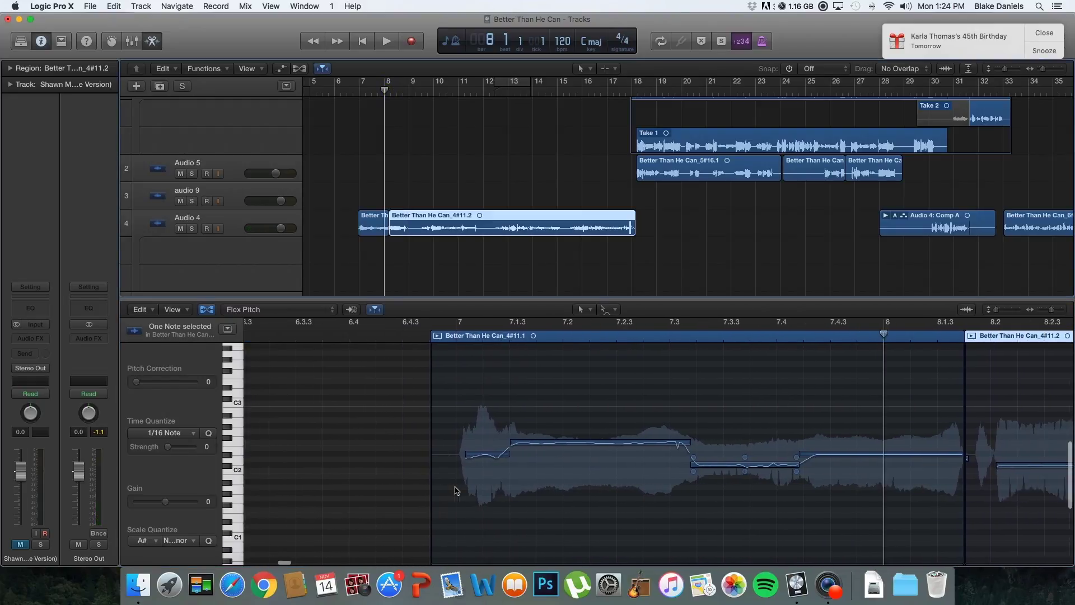
scroll(455, 490, right, 1)
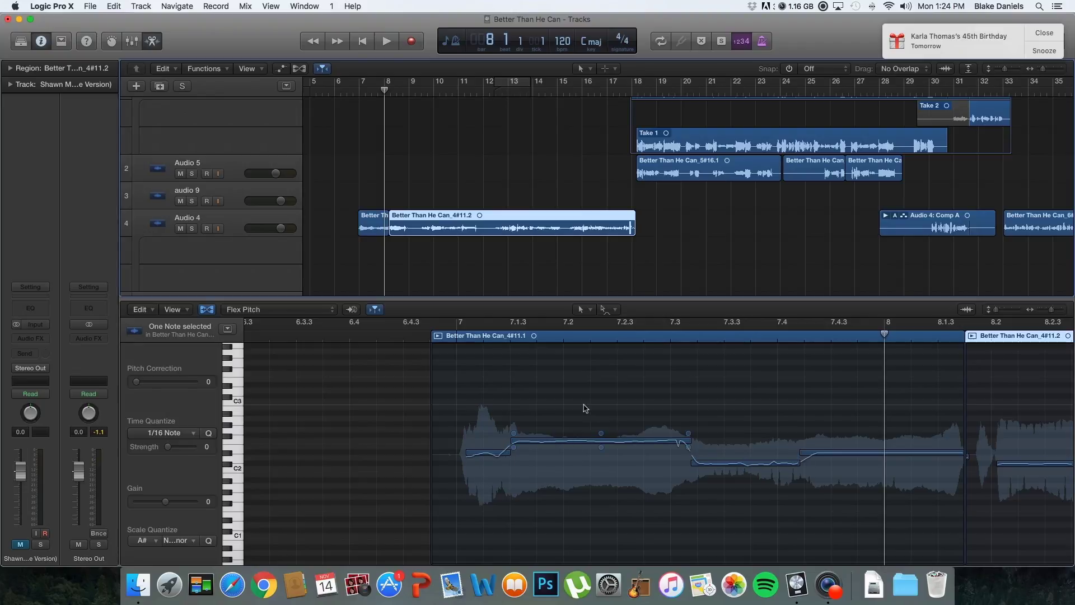
click(601, 433)
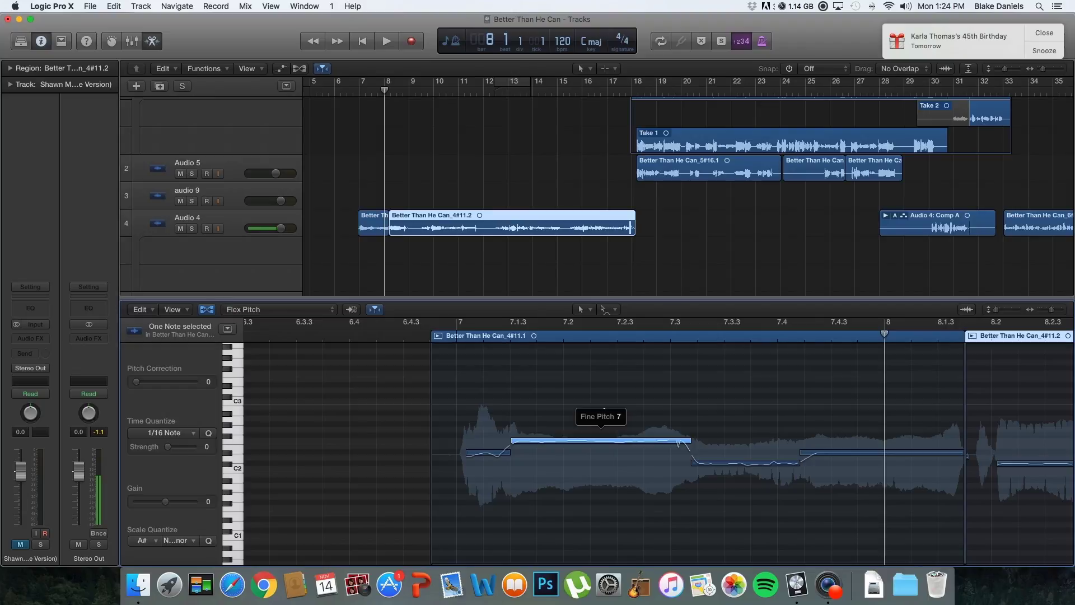
Play from about 6.3.3 past 8.2 to check the adjusted long note
click(299, 335)
key(space)
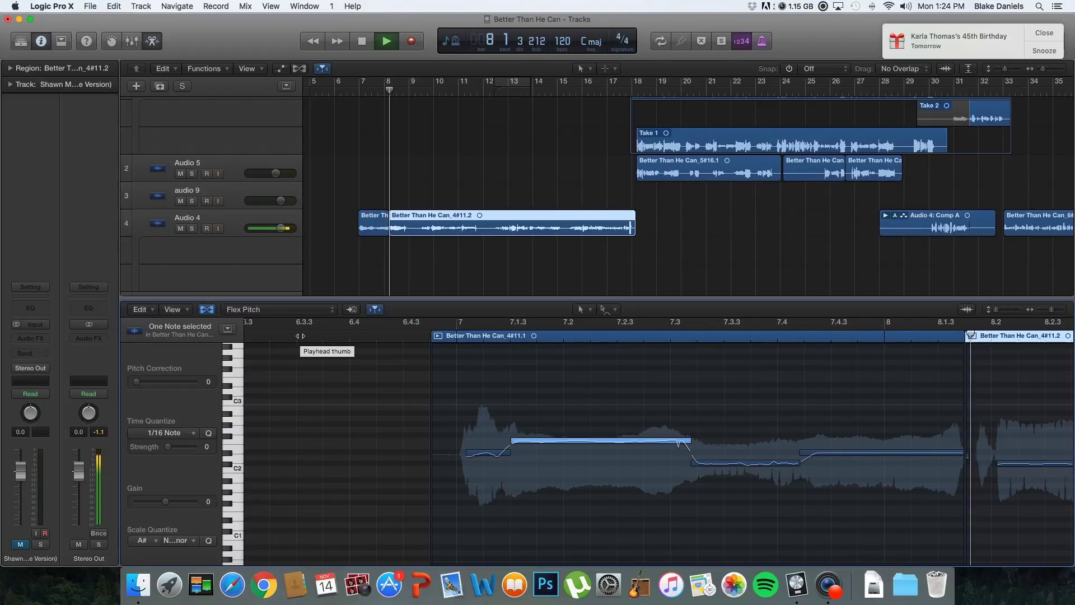
key(space)
Raise the fine pitch of the last note in Better Than He Can_4#11.1, around bar 8, and check it by playback
scroll(551, 506, left, 10)
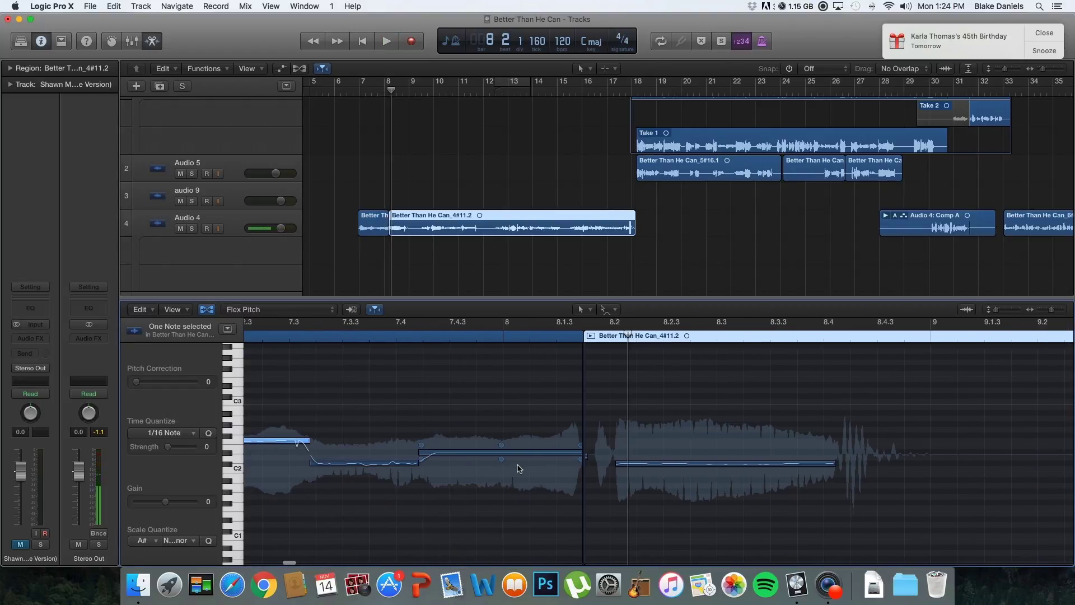
click(503, 447)
drag(503, 445, 502, 445)
key(space)
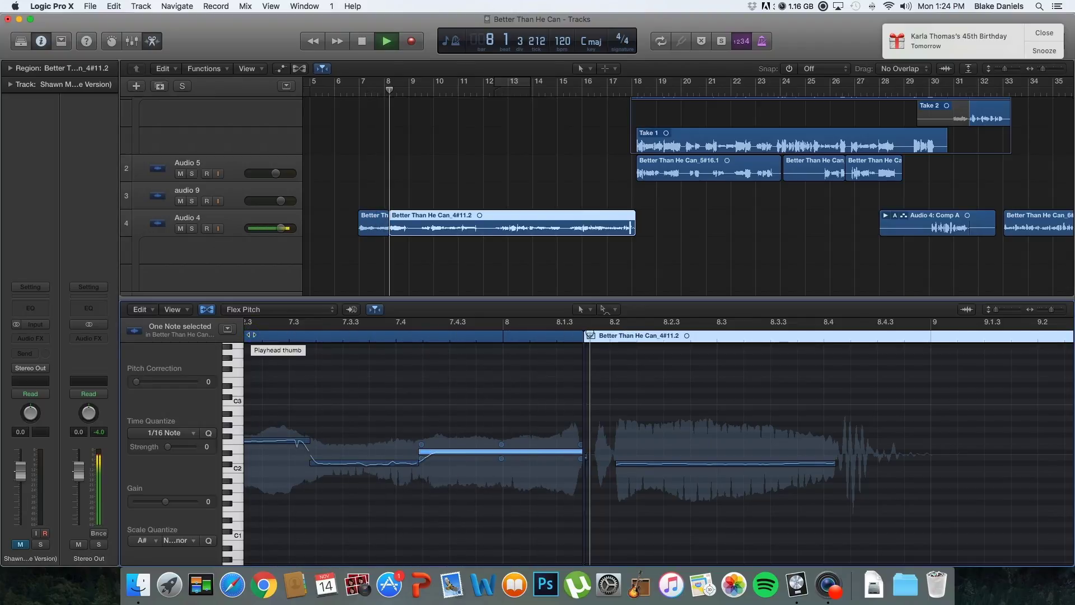
key(space)
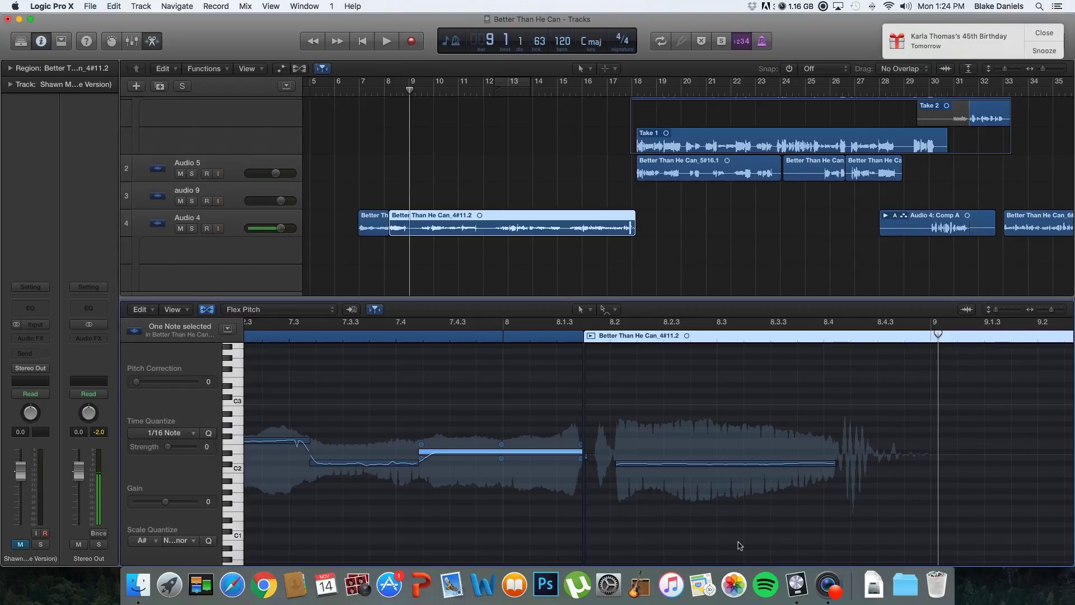
Raise the ending pitch drift of the long note at 8.2 in Better Than He Can_4#11.2 and replay from about 7.4.3
click(835, 460)
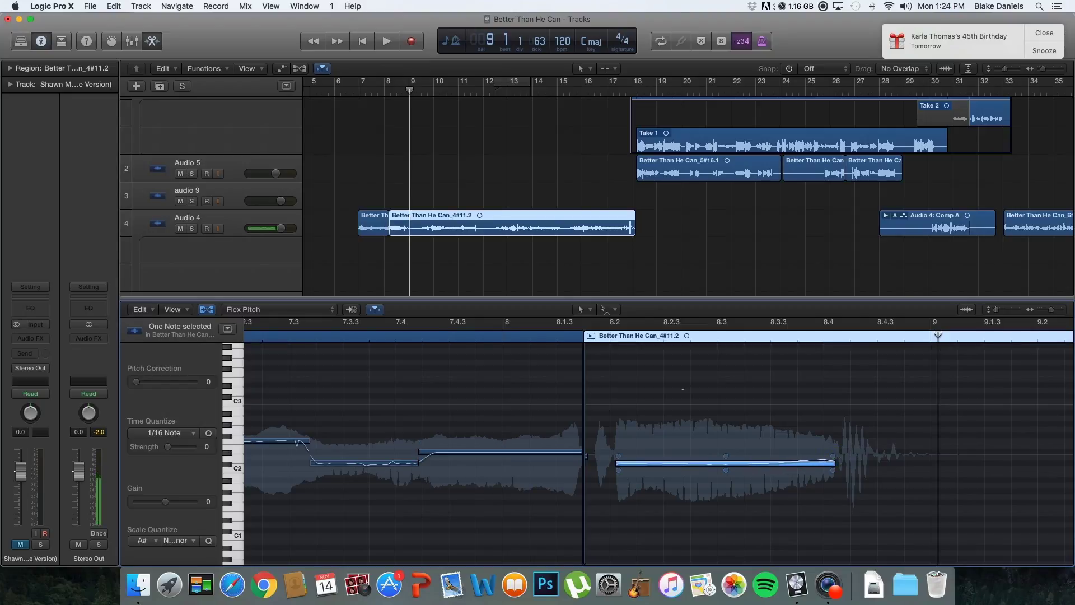
click(451, 337)
key(space)
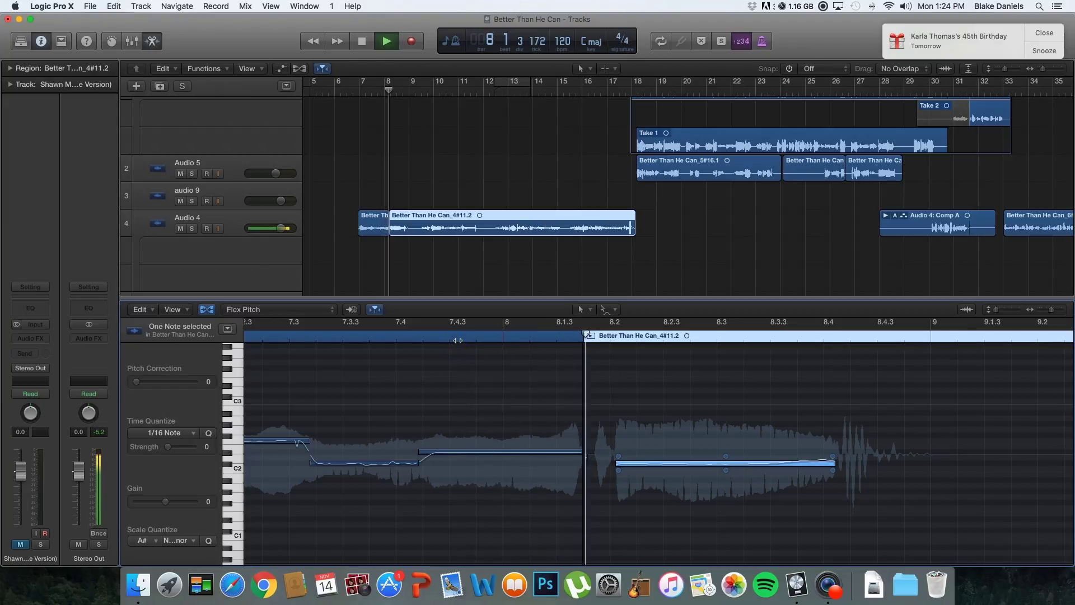
Raise the fine pitch of the long note at 8.2 slightly and play from about 8.1 into bar 11
key(space)
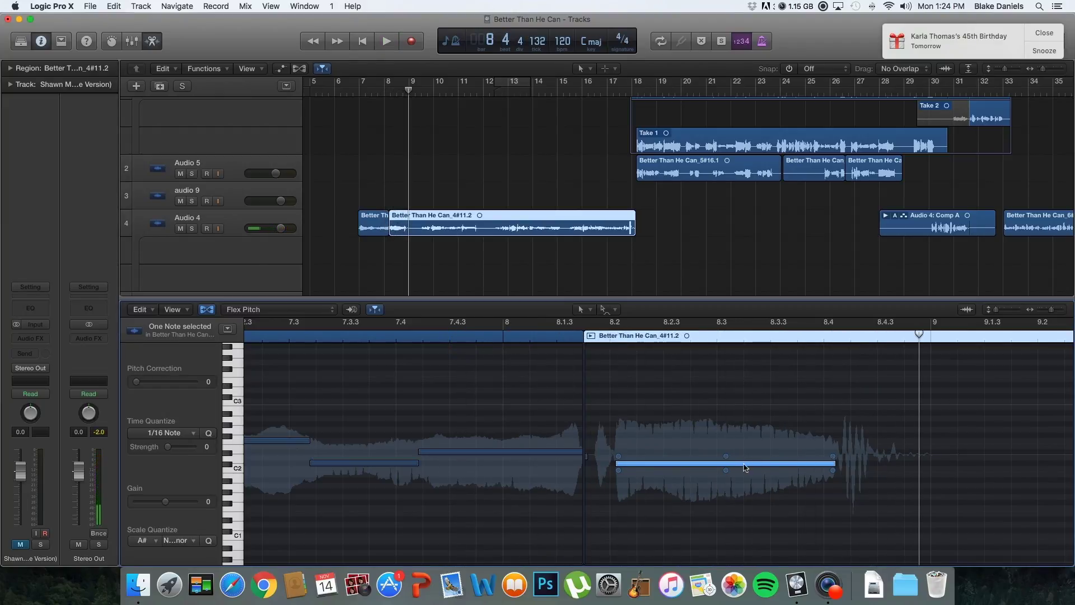
drag(731, 458, 732, 456)
double_click(529, 338)
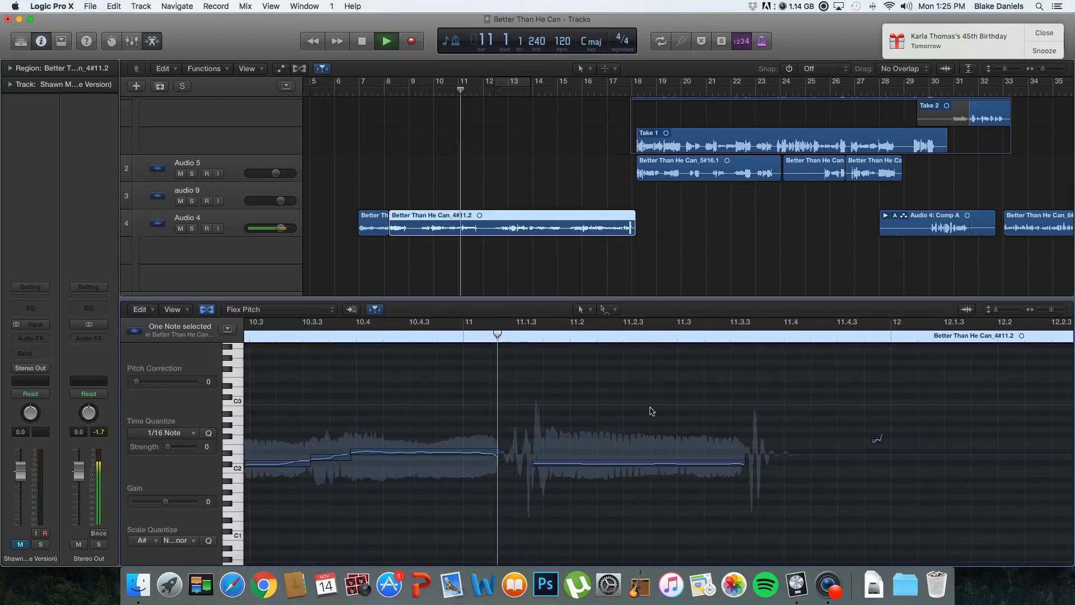
key(space)
Set the short note near 10.3.3 to its original pitch and check it by playback from about 10.2
scroll(393, 525, left, 5)
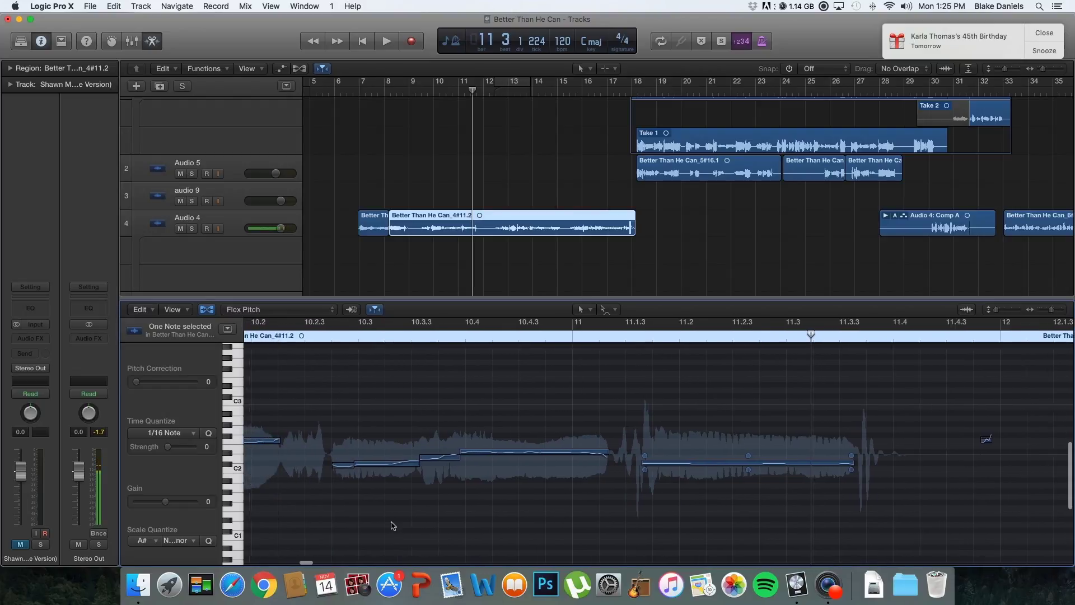
click(460, 446)
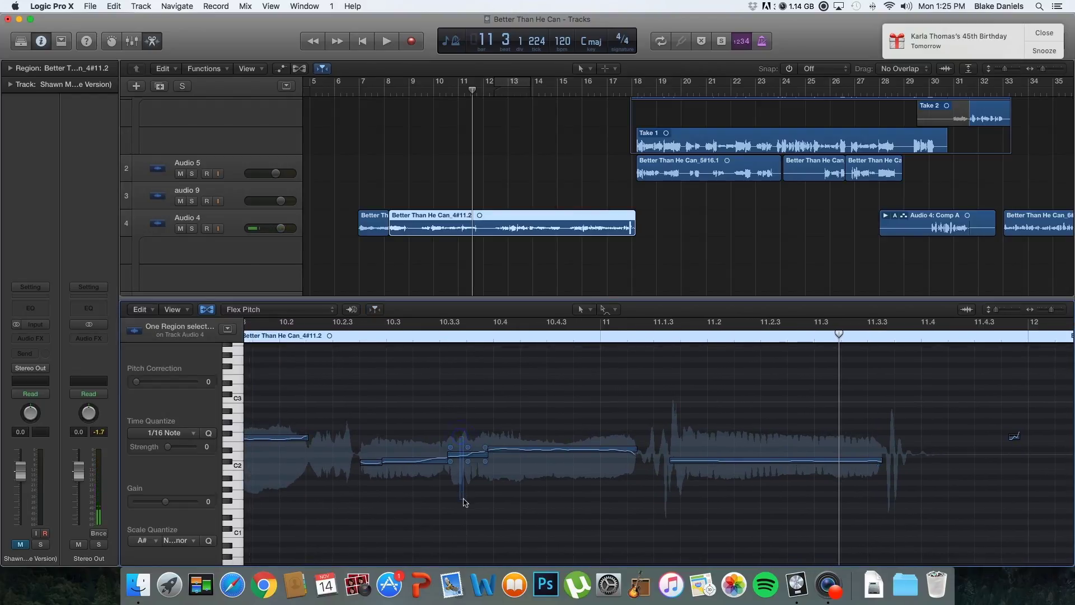
drag(496, 498, 465, 459)
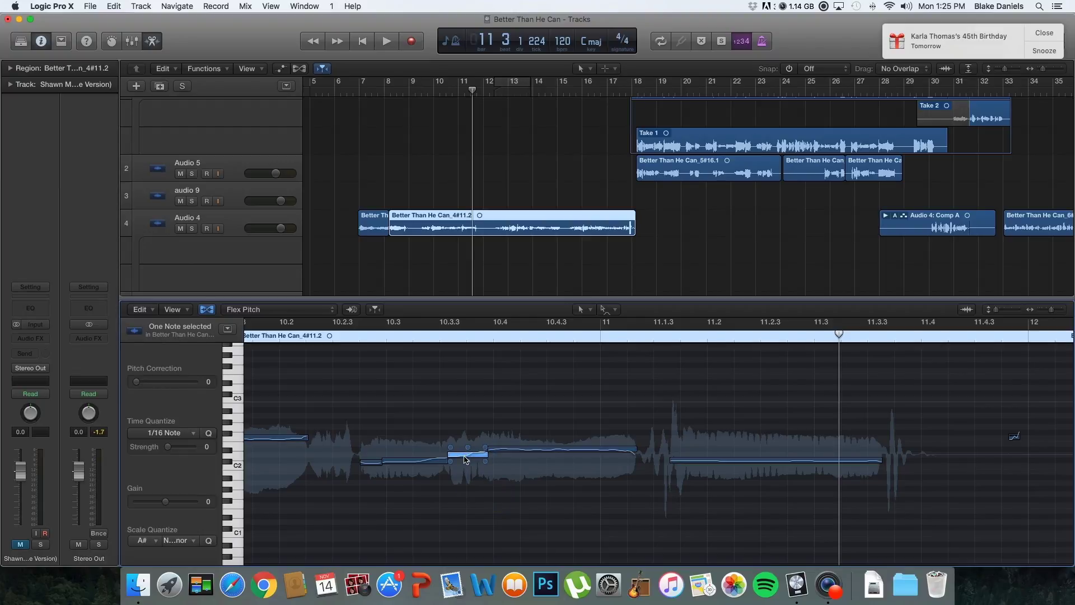
right_click(465, 459)
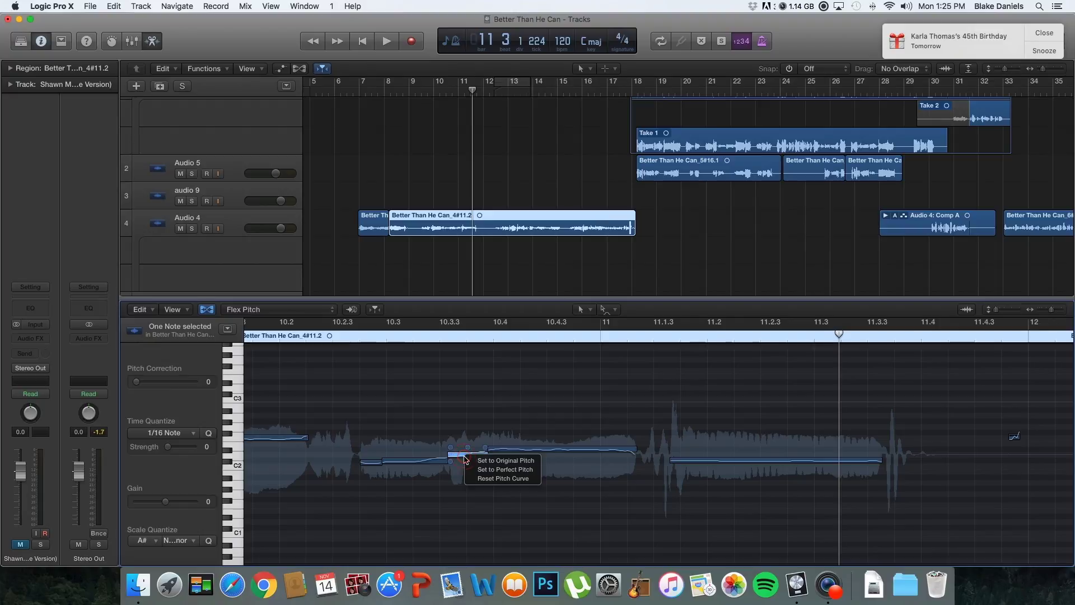
click(516, 463)
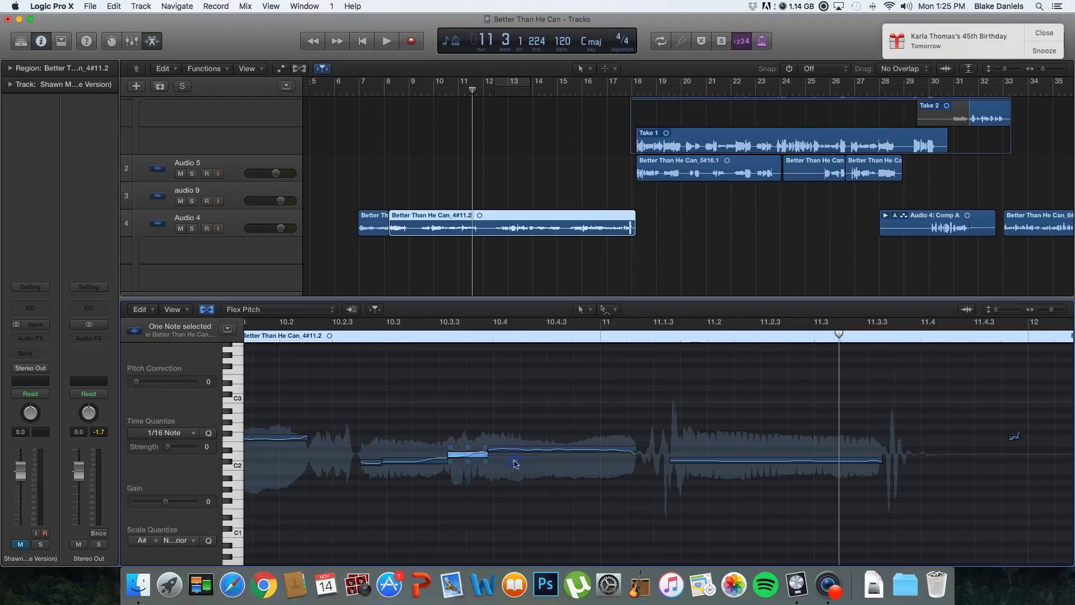
click(265, 333)
key(space)
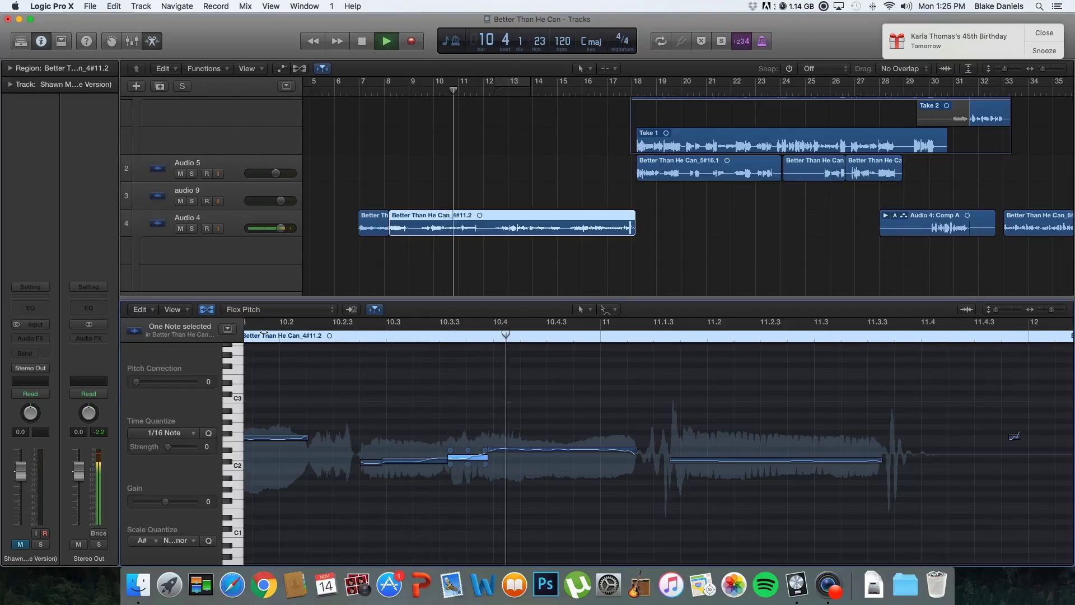
key(space)
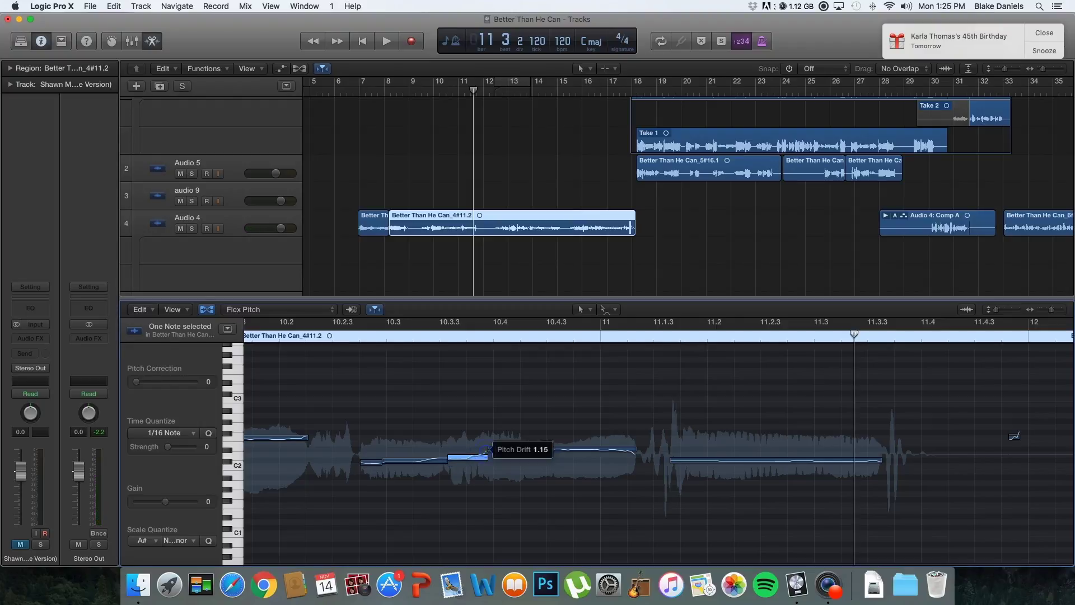
Adjust the ending pitch drift of the short note near 10.3.3 and play from about 10.2 through 13.4
drag(487, 453, 487, 455)
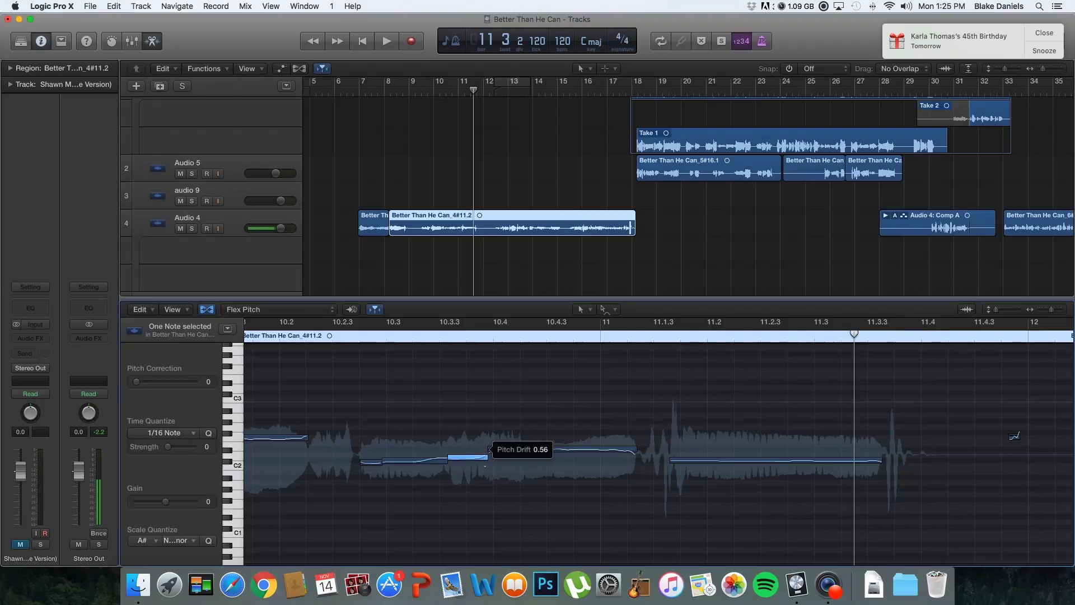
drag(487, 455, 488, 455)
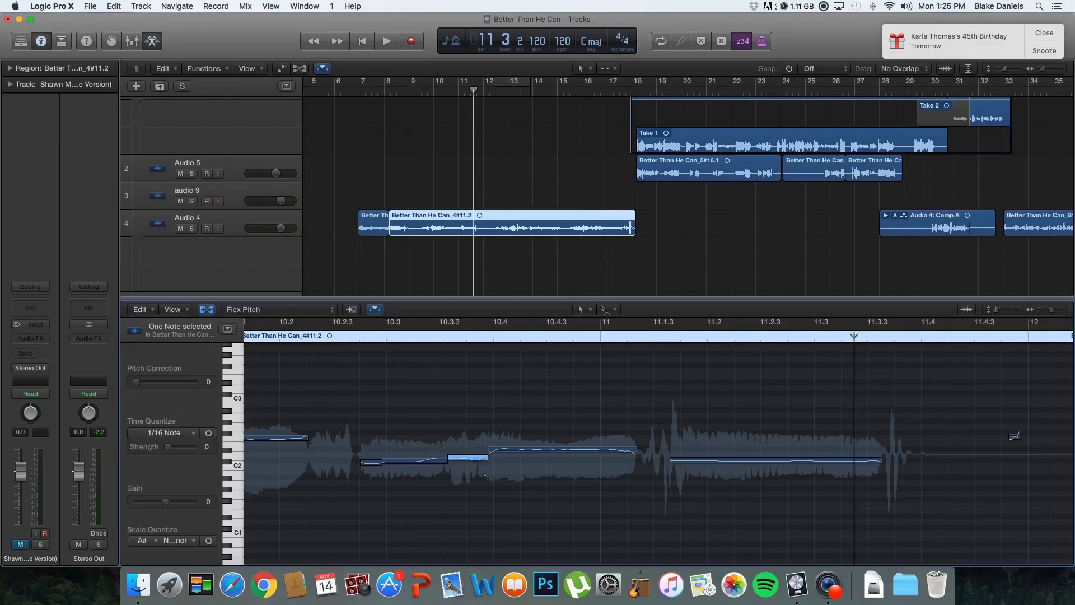
click(312, 328)
key(space)
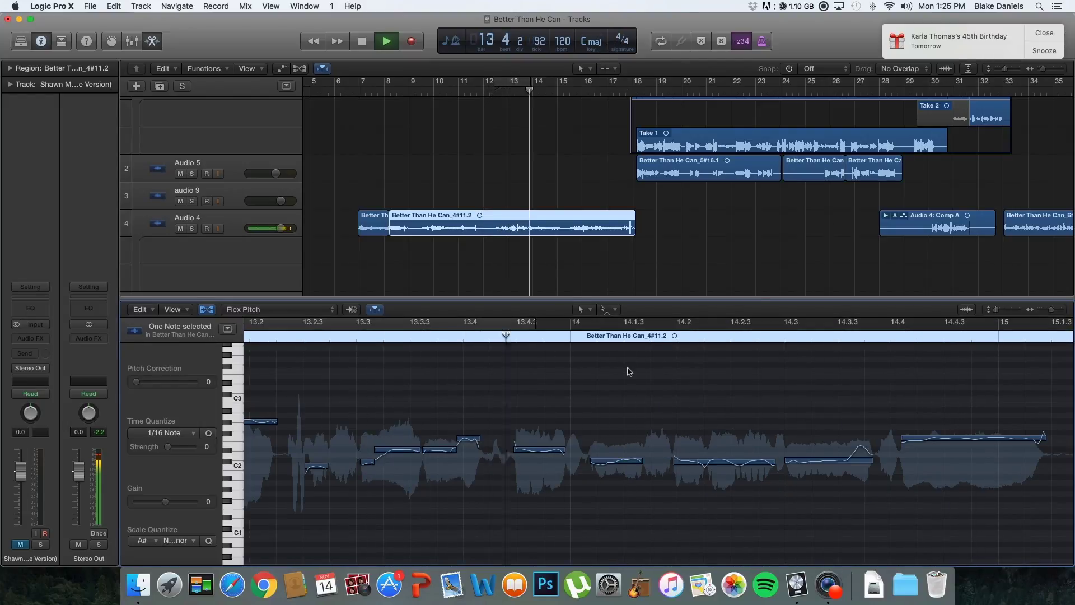
key(space)
Increase the vibrato of the high note near 13.1.3 and check it by playback from about 12.4.4
key(b)
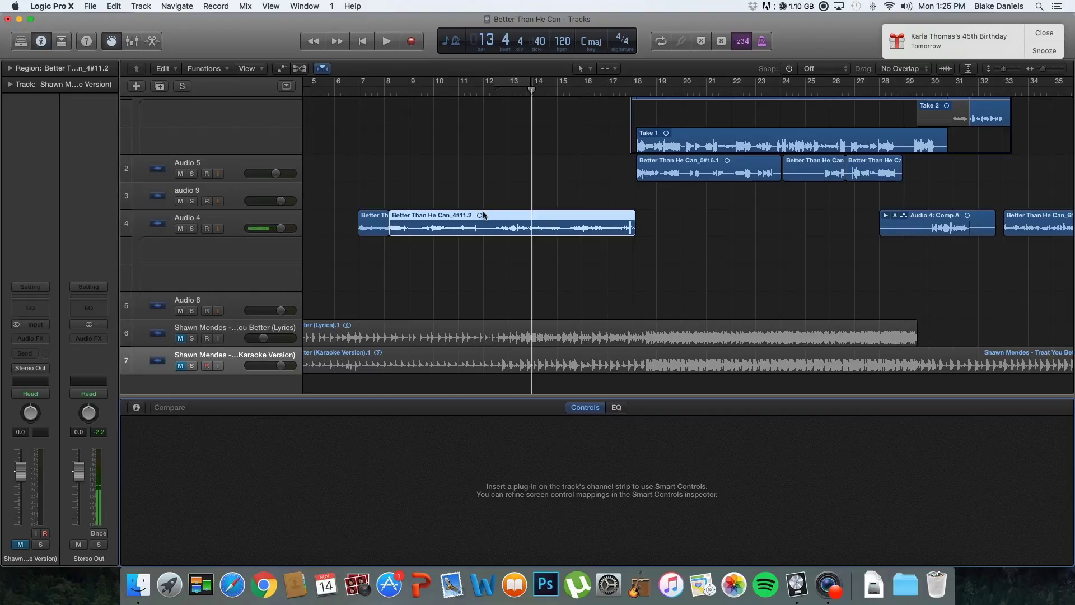
double_click(484, 214)
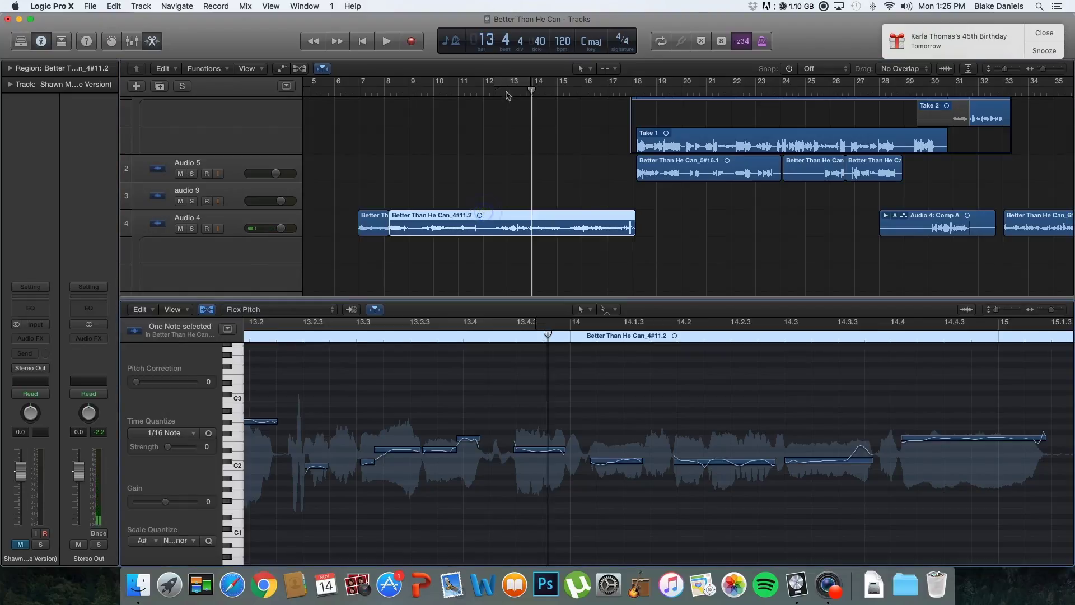
click(486, 96)
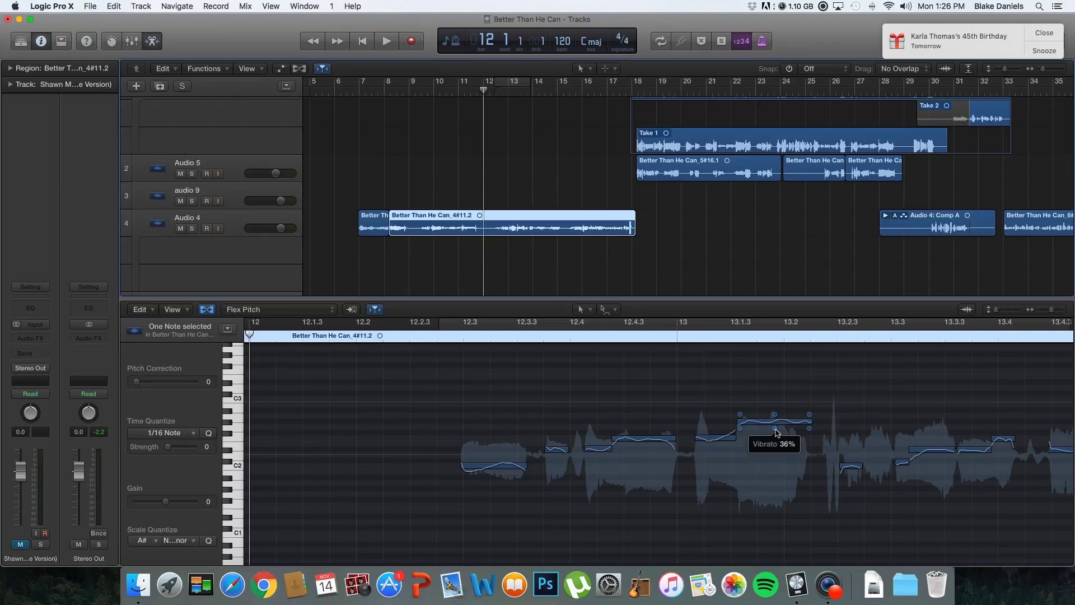
click(775, 429)
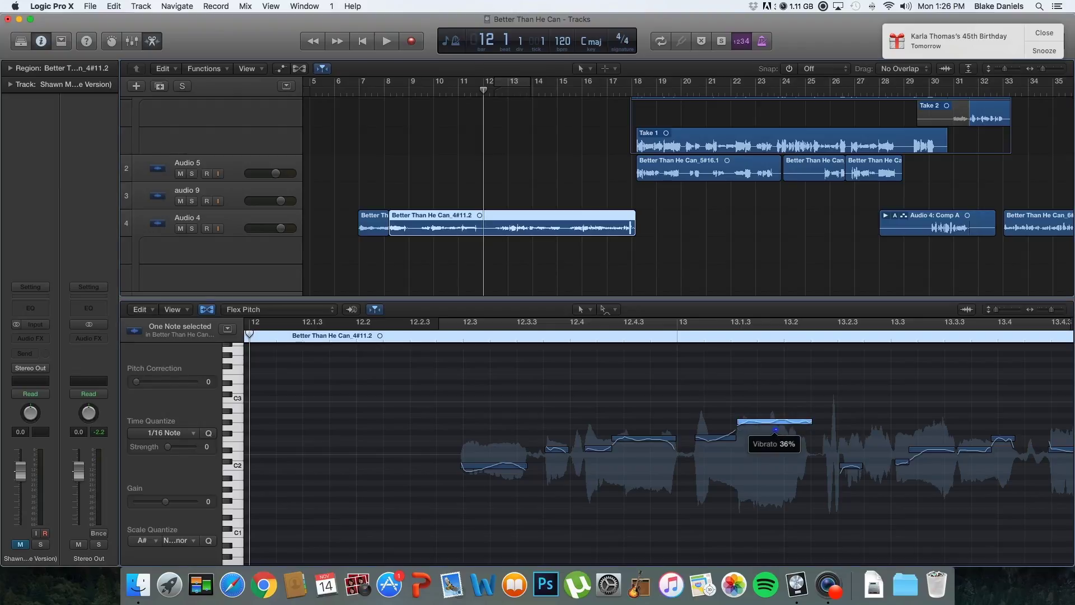
drag(775, 426, 770, 413)
click(644, 337)
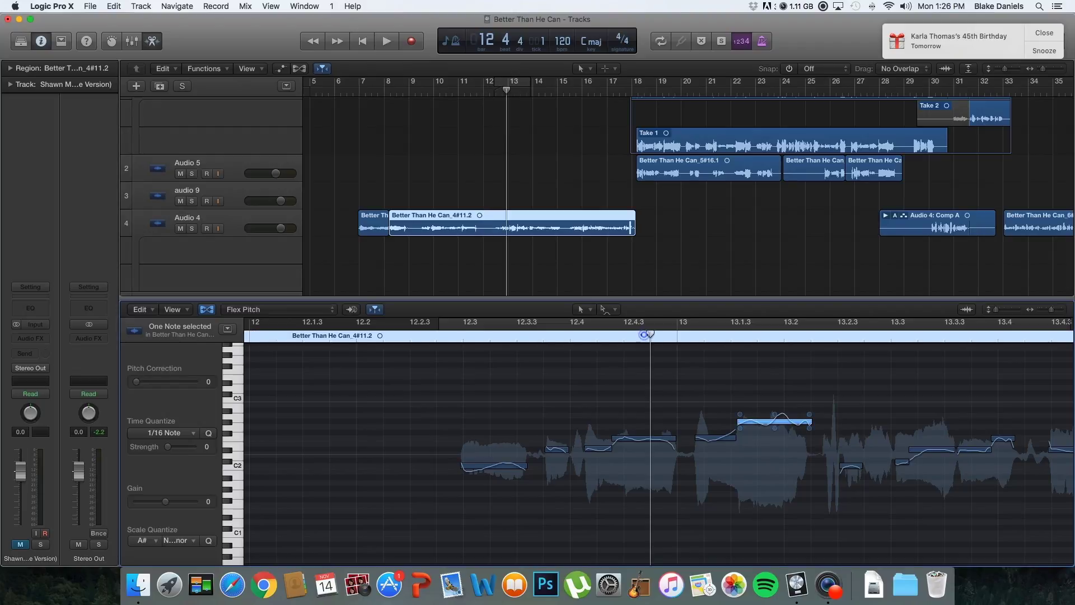
key(space)
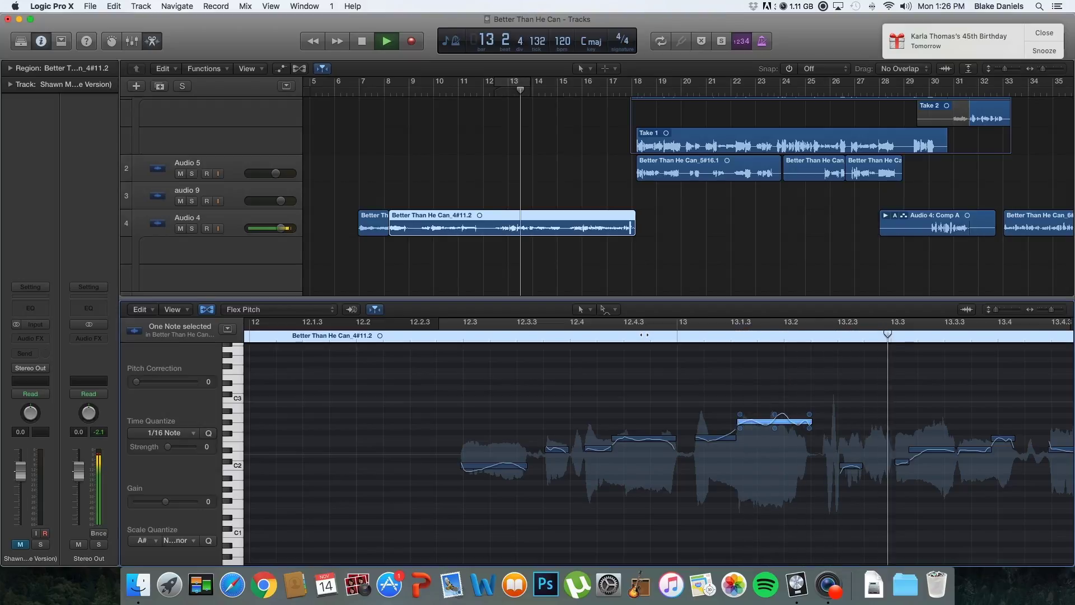
key(space)
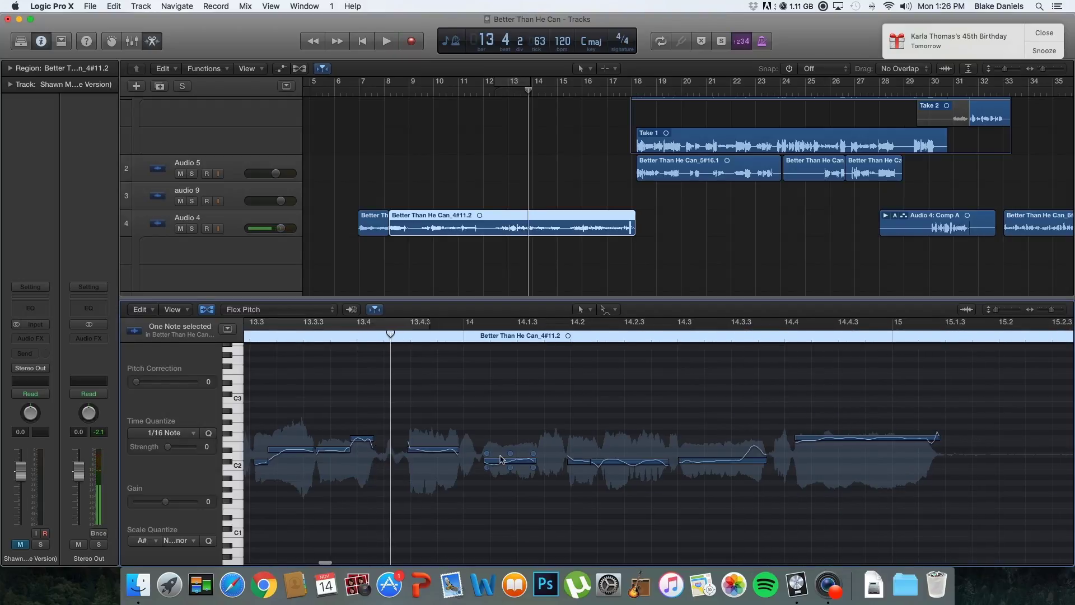
Reduce the vibrato of the high note near 13.1.3 until its pitch curve is nearly flat, and replay from about 12.4.4
scroll(500, 459, left, 10)
click(439, 424)
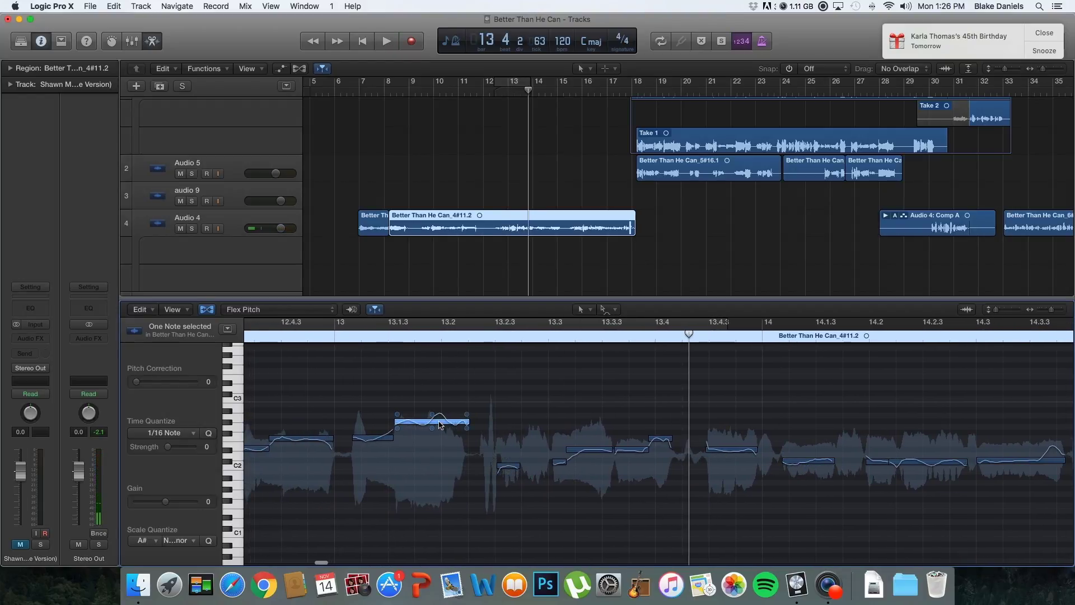
scroll(439, 424, up, 6)
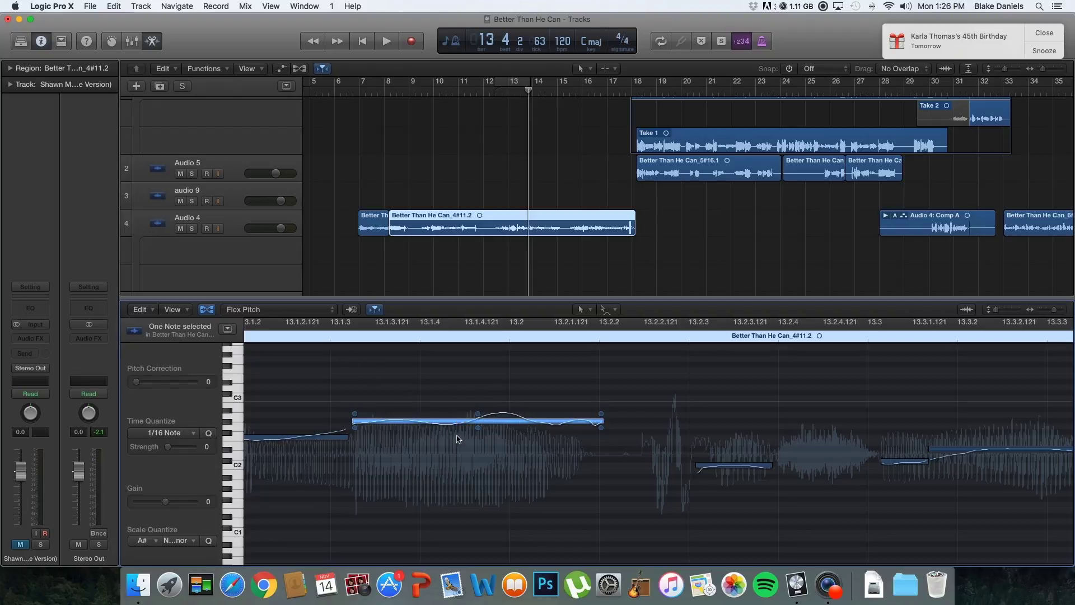
drag(479, 430, 480, 444)
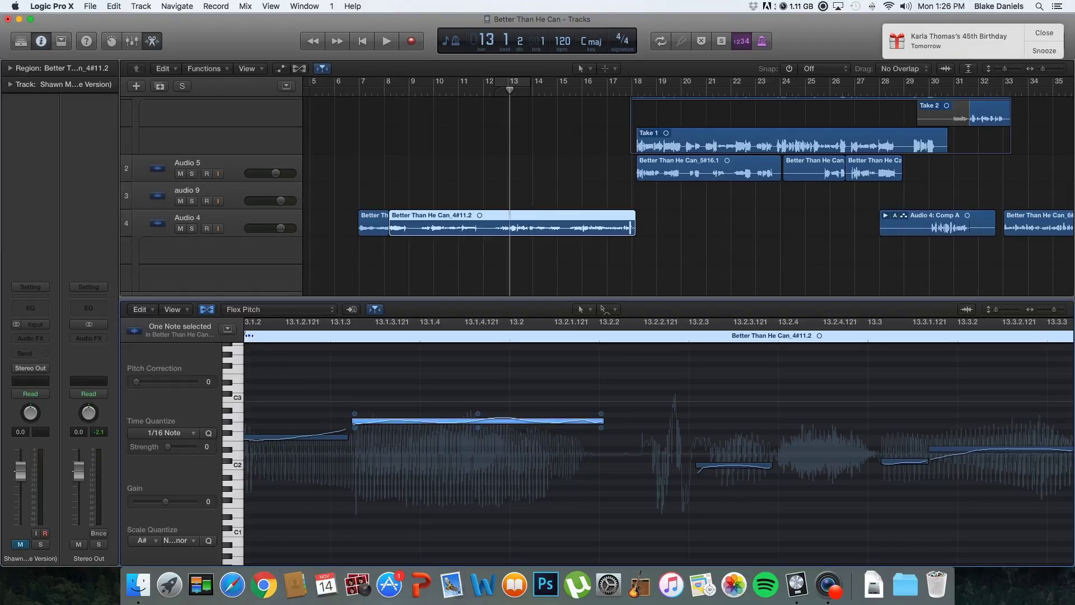
key(space)
scroll(271, 365, left, 3)
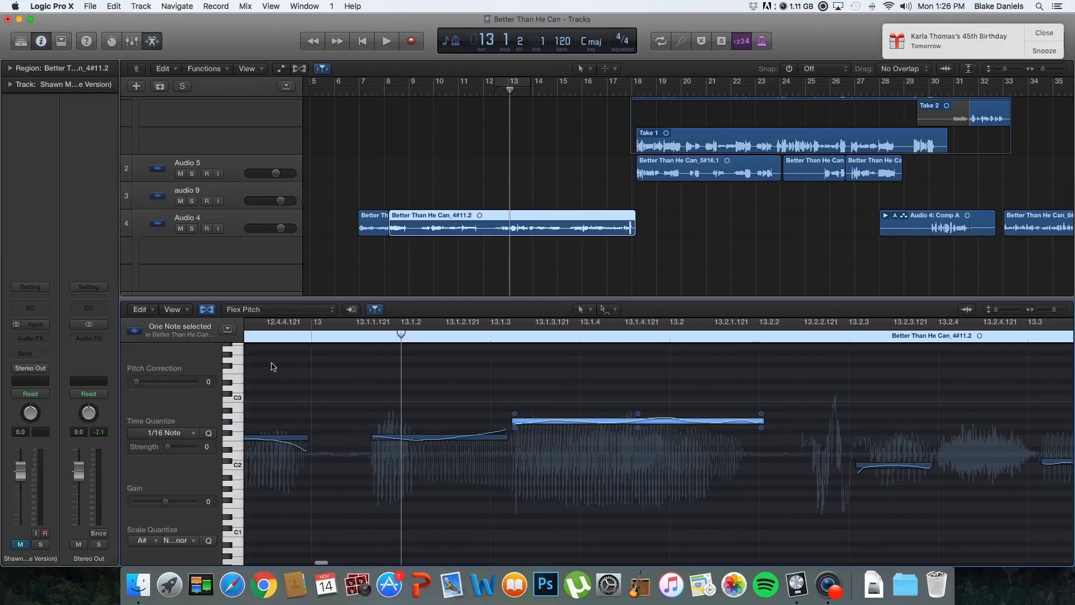
click(269, 334)
key(space)
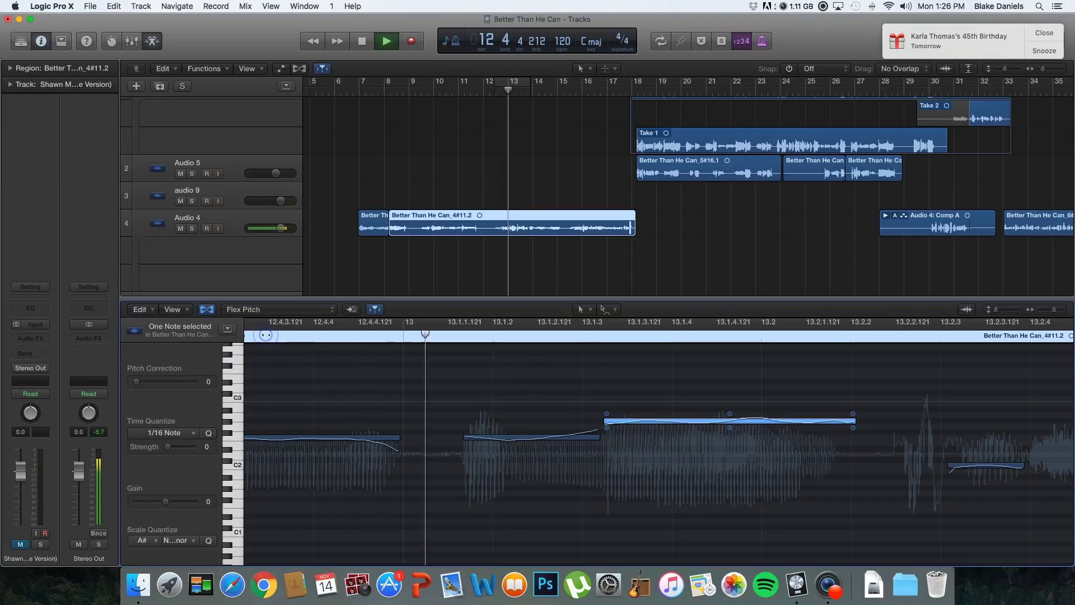
key(space)
Play the rest of the vocal from about 13.4.3 to bar 20 and return the playhead to 15.3
scroll(436, 471, right, 3)
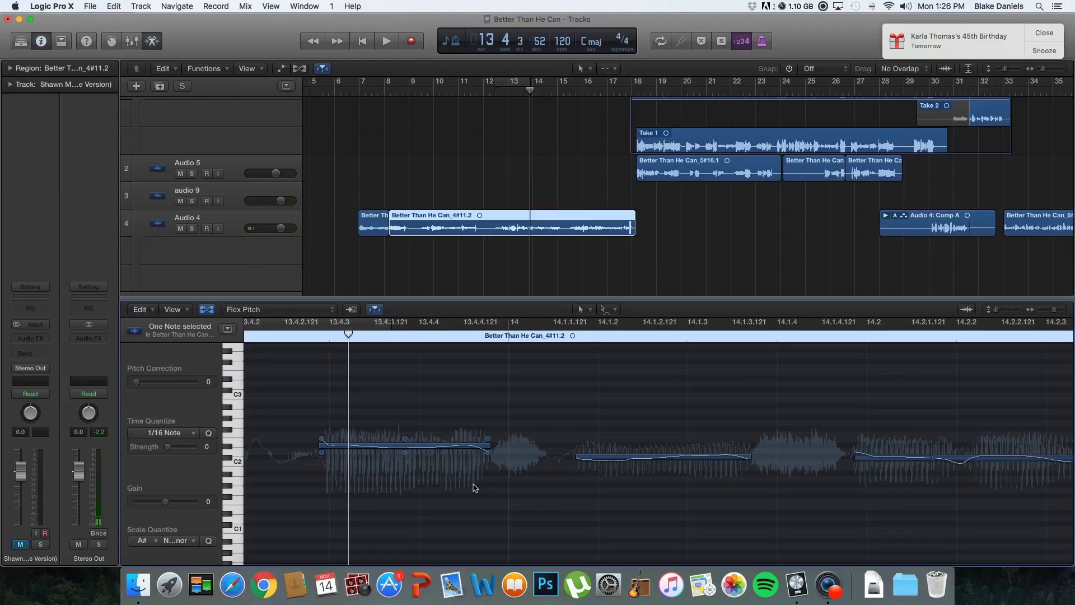
key(space)
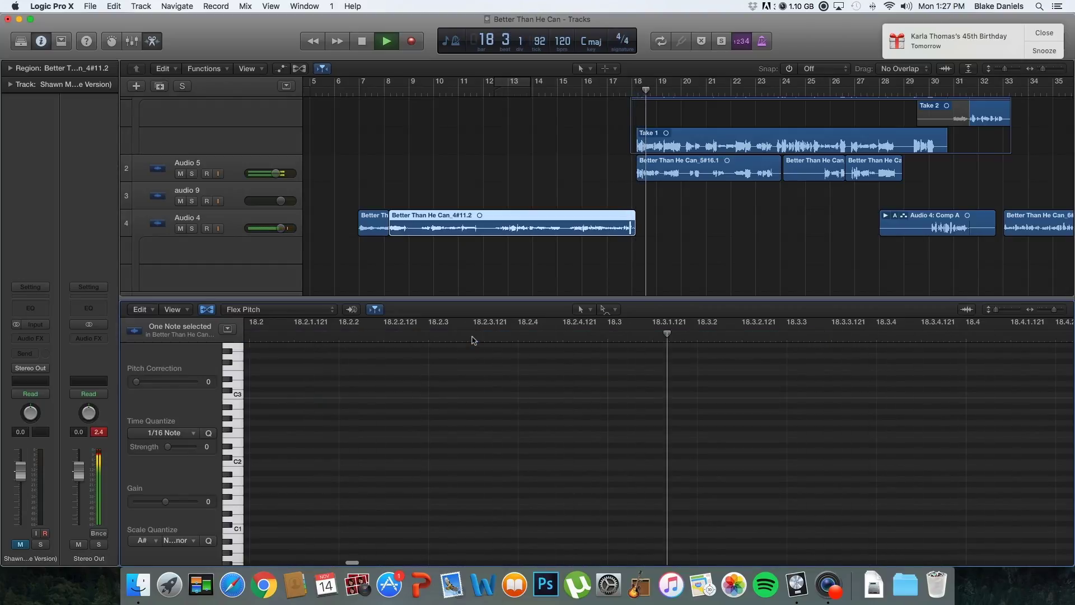
scroll(579, 237, up, 2)
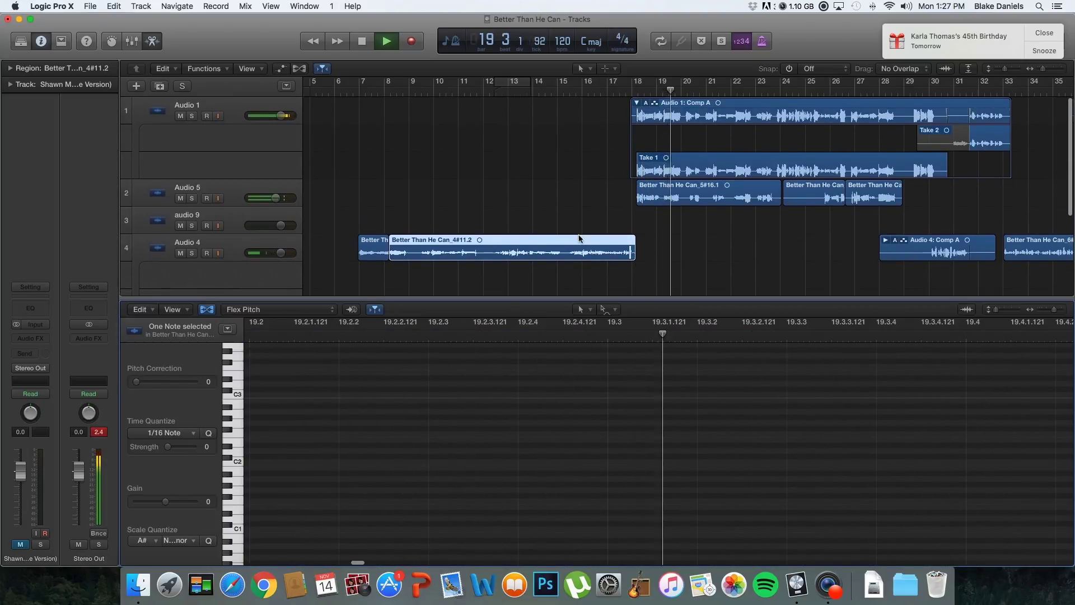
key(space)
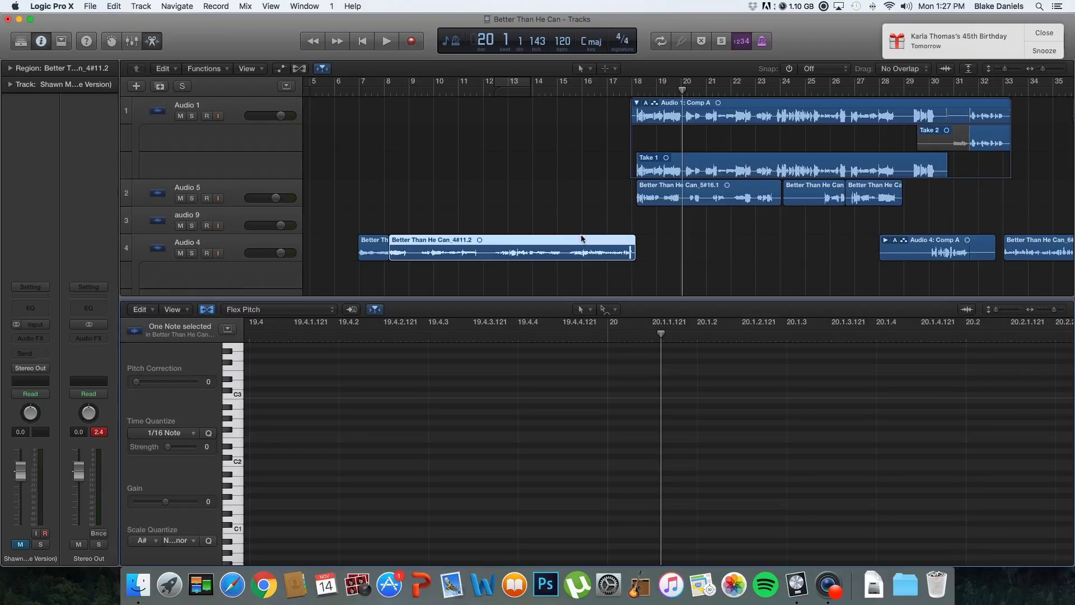
click(569, 93)
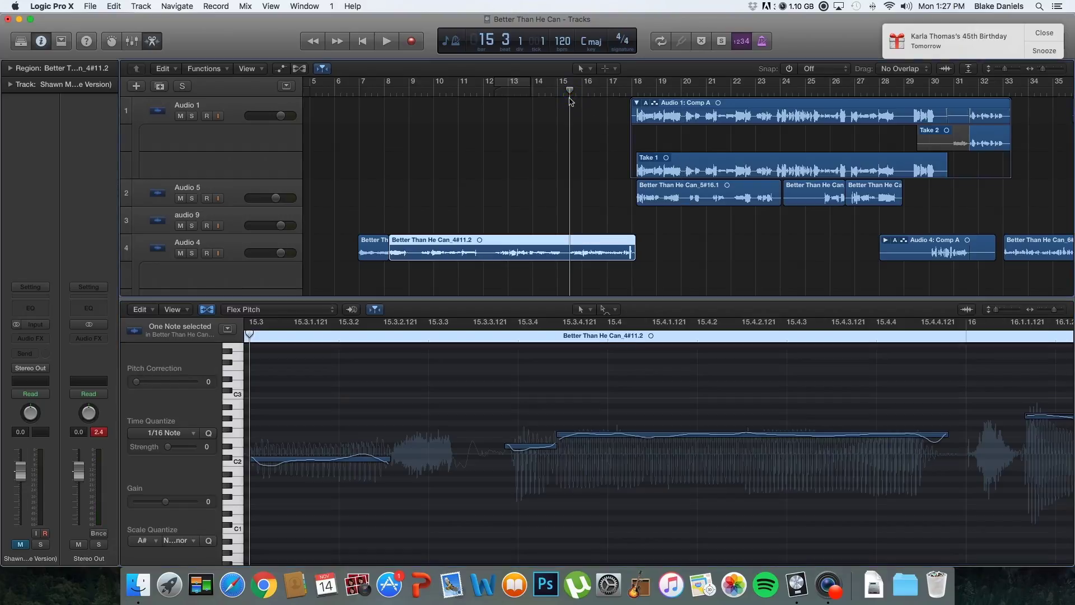